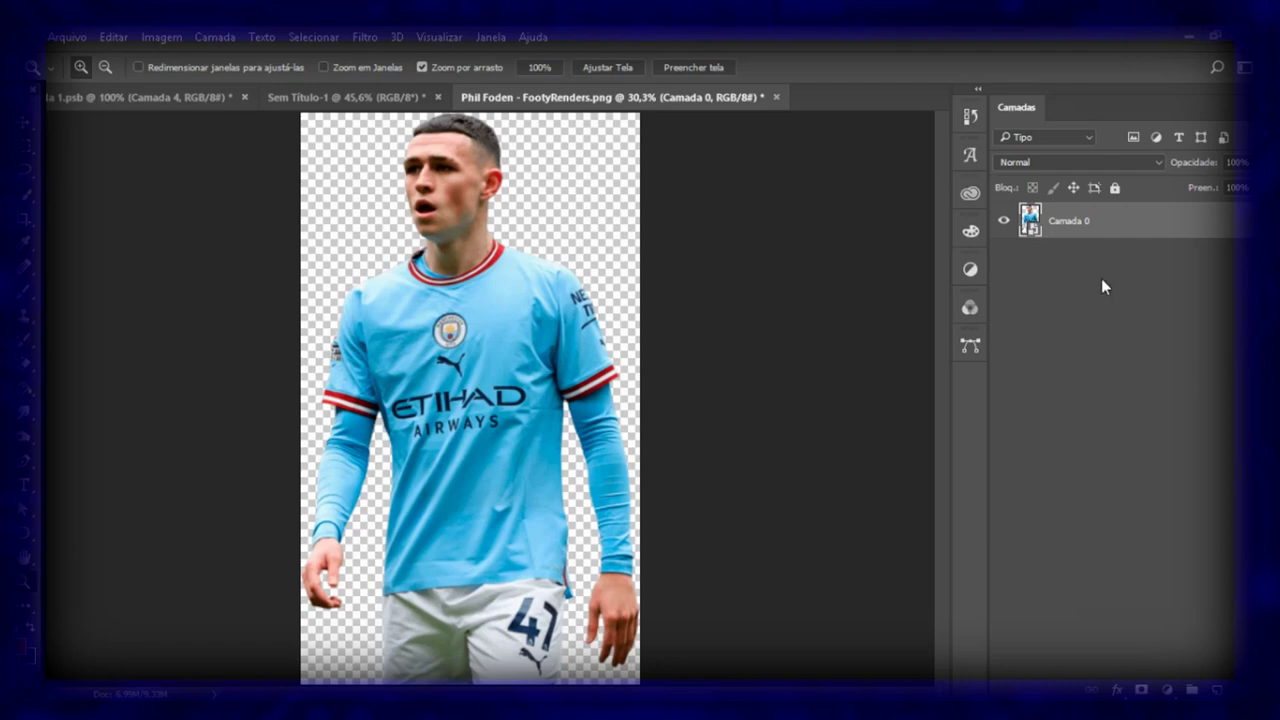
# Duplicate the player layer, Pen-trace the head into a selection, and hide the original layer
pyautogui.hotkey('ctrl', 'j')
pyautogui.moveTo(600, 285); pyautogui.dragTo(657, 280)
pyautogui.press('p')
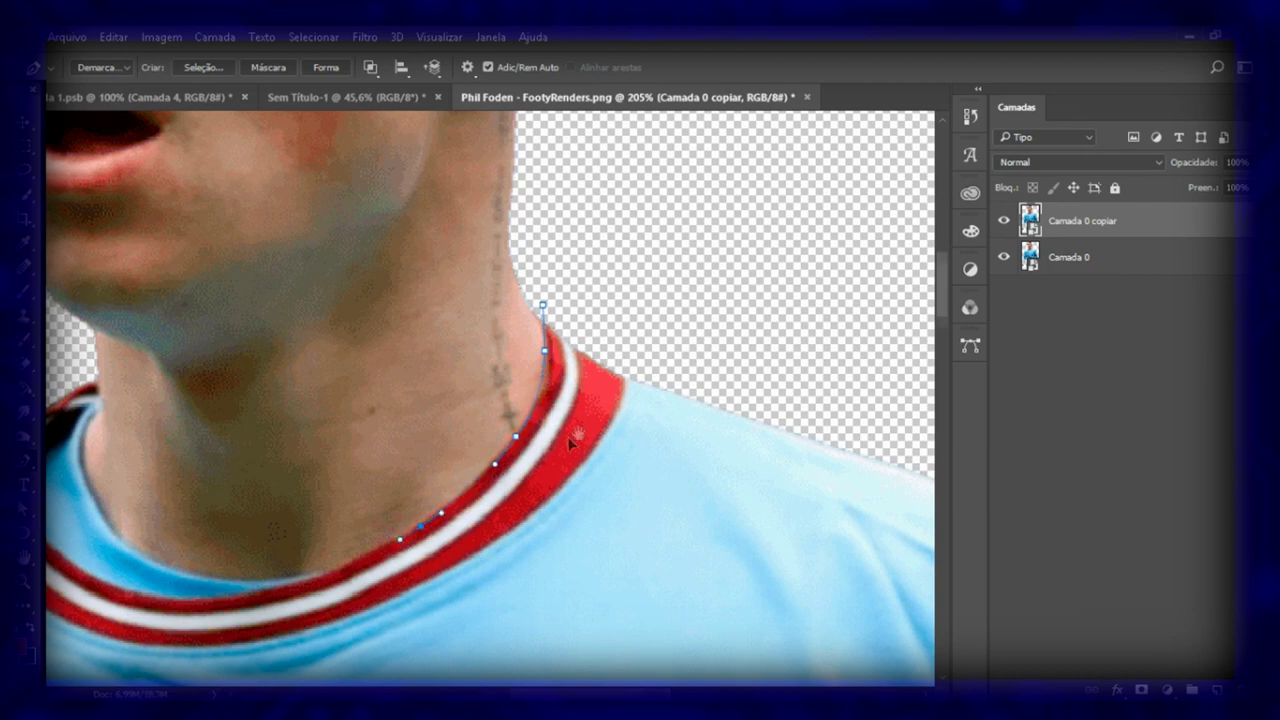
pyautogui.moveTo(347, 575); pyautogui.dragTo(532, 468)
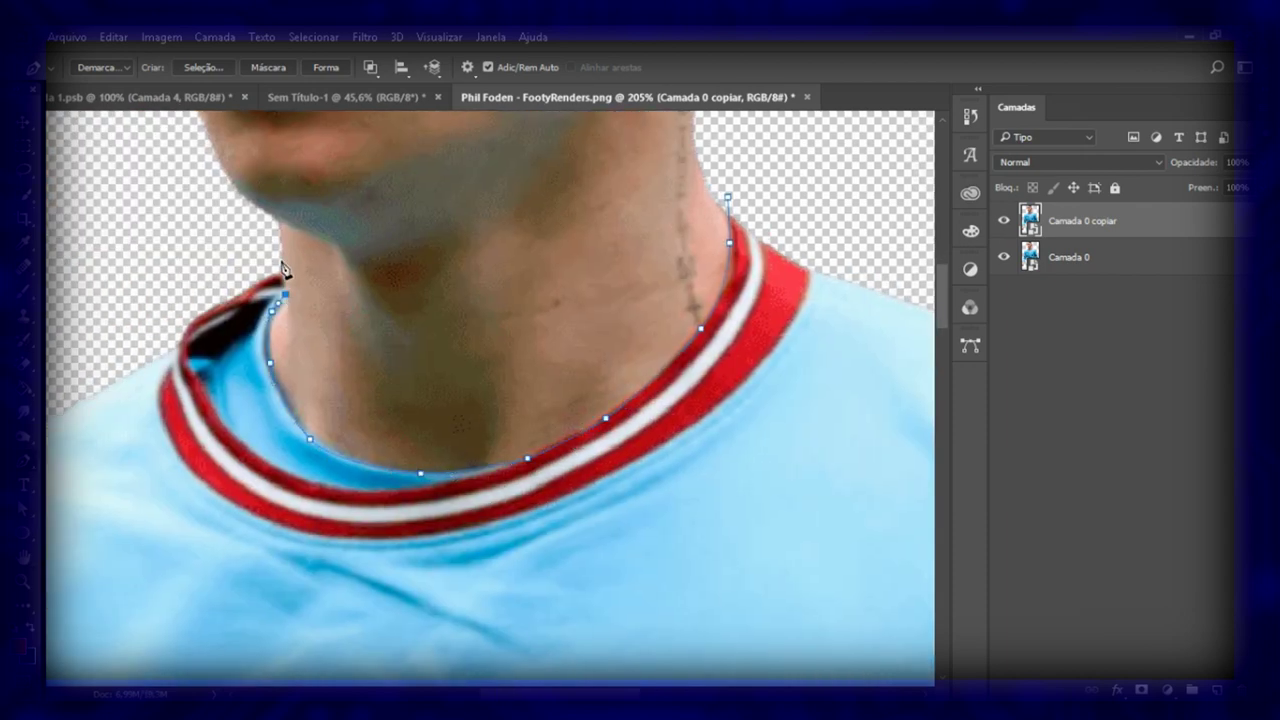
pyautogui.moveTo(400, 283); pyautogui.dragTo(330, 283)
pyautogui.moveTo(283, 207); pyautogui.dragTo(301, 163)
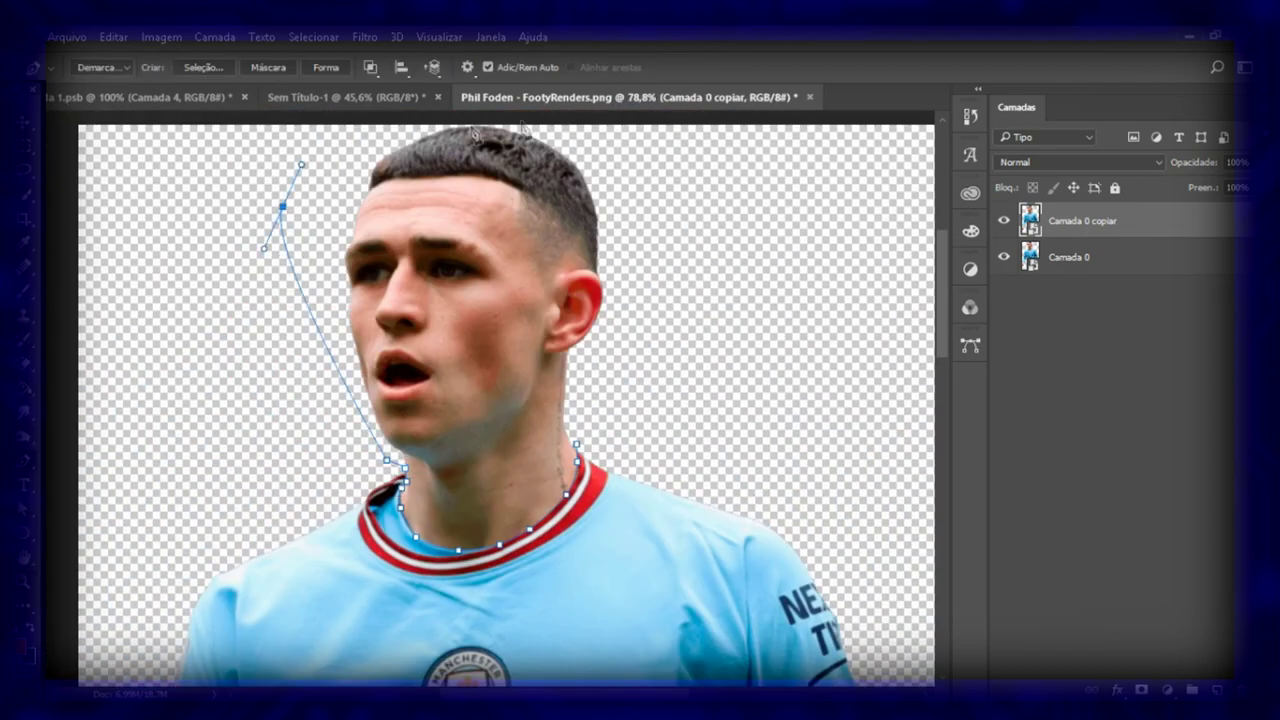
pyautogui.click(578, 442)
pyautogui.hotkey('ctrl', 'Return')
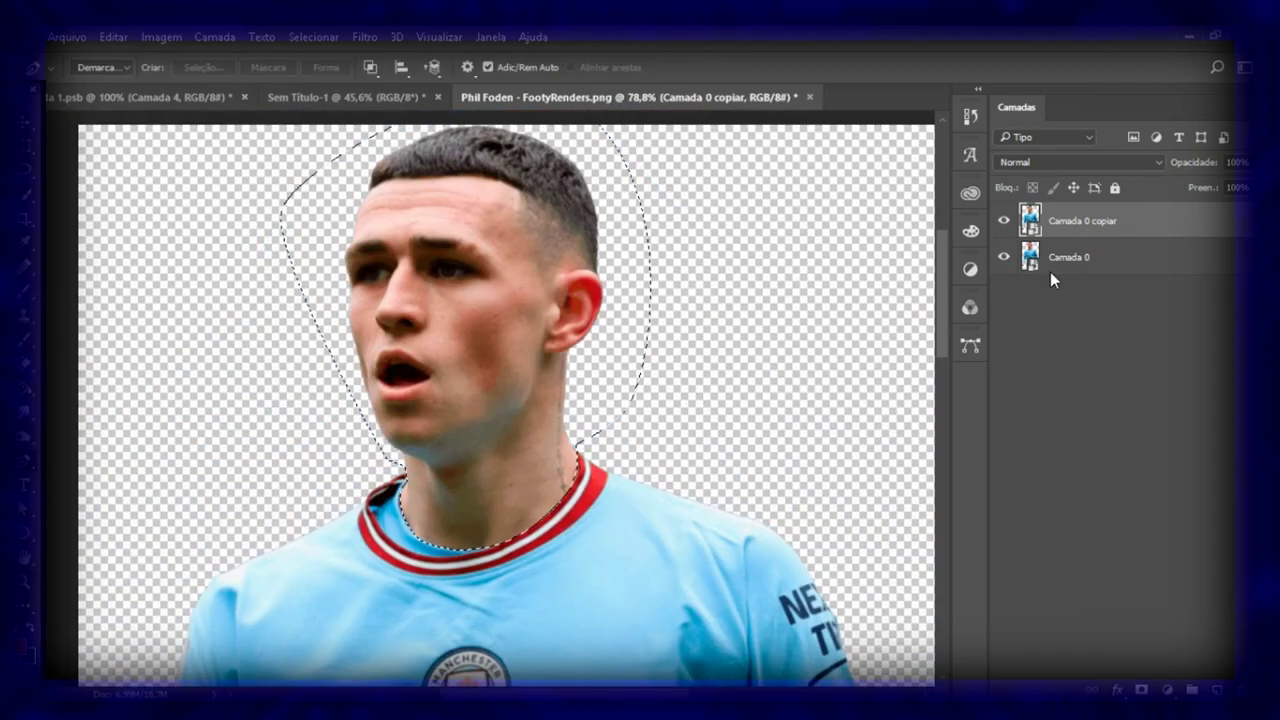
pyautogui.click(1003, 257)
# Outline the right hand across the wrist and delete it
pyautogui.hscroll(4, 480, 270)
pyautogui.scroll(-4, 480, 270)
pyautogui.scroll(-3, 480, 270)
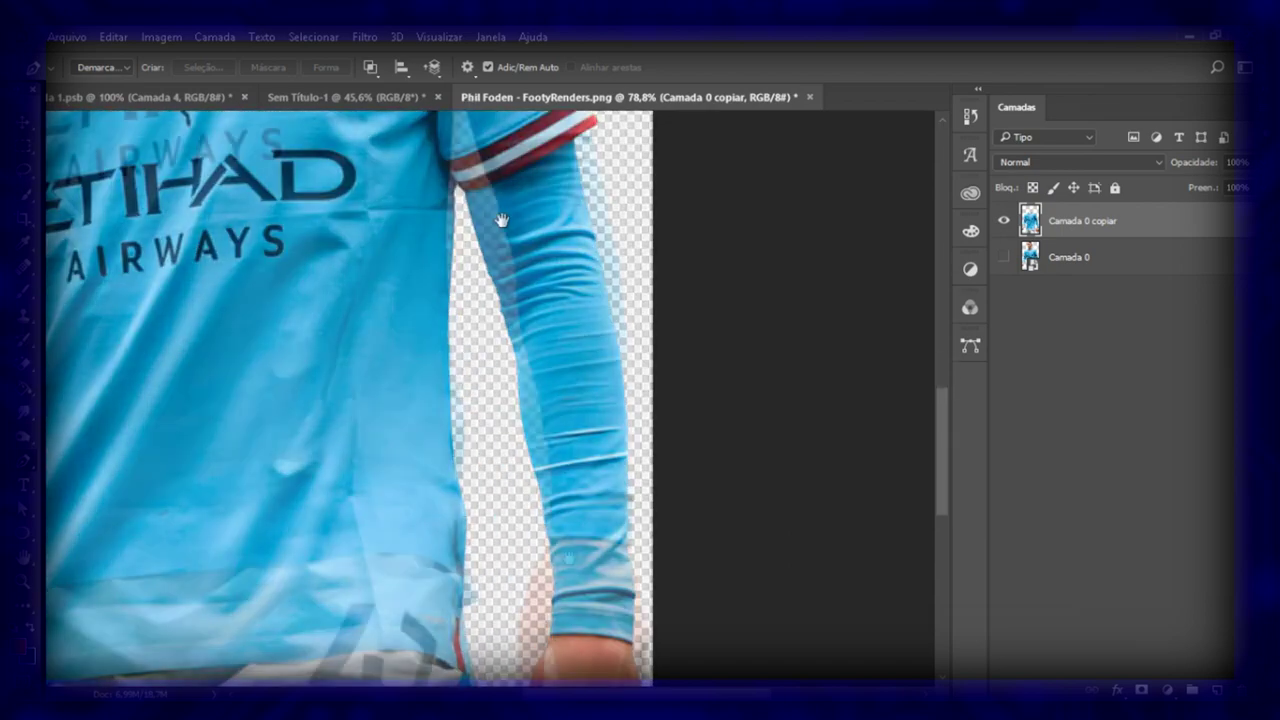
pyautogui.scroll(-3, 480, 270)
pyautogui.moveTo(480, 270); pyautogui.dragTo(560, 277)
pyautogui.moveTo(429, 277)
pyautogui.mouseDown()
pyautogui.moveTo(471, 300)
pyautogui.moveTo(405, 212)
pyautogui.moveTo(427, 199)
pyautogui.mouseUp()
pyautogui.click(401, 211)
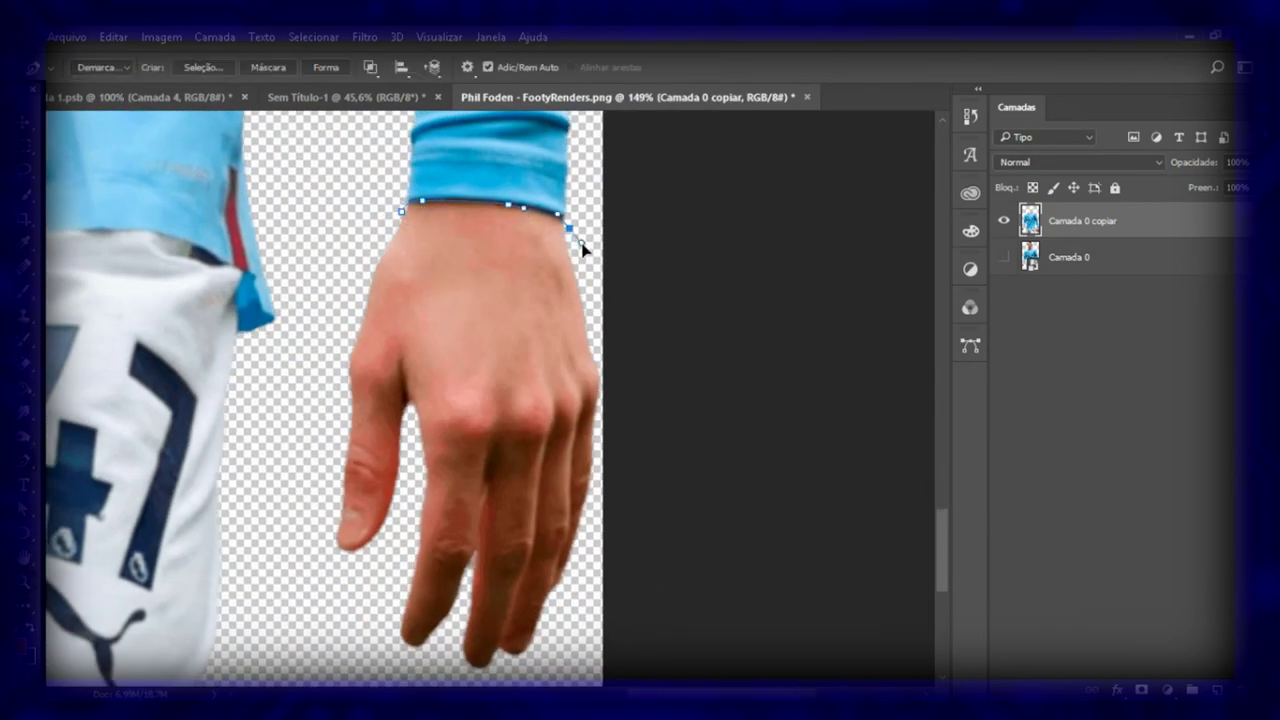
pyautogui.hotkey('ctrl', 'Return')
pyautogui.press('Delete')
# Outline the second hand and delete it
pyautogui.moveTo(571, 171)
pyautogui.mouseDown()
pyautogui.moveTo(286, 614)
pyautogui.moveTo(409, 551)
pyautogui.moveTo(434, 329)
pyautogui.mouseUp()
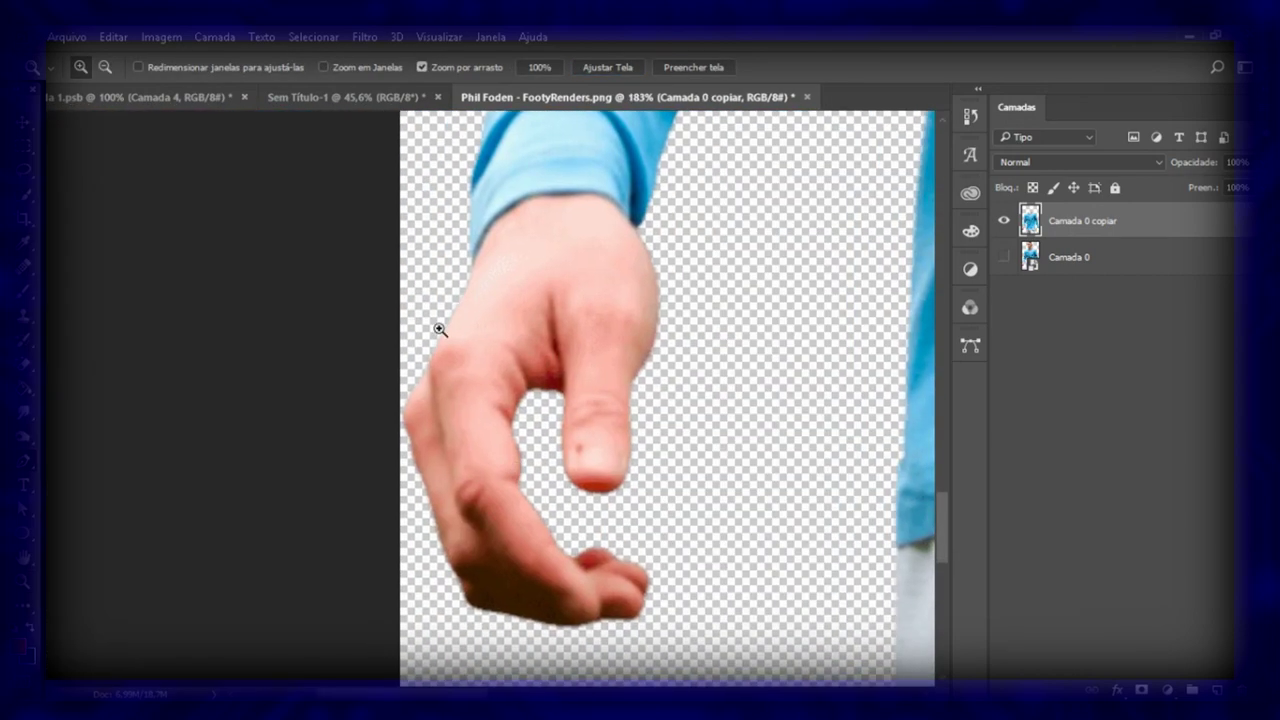
pyautogui.click(466, 271)
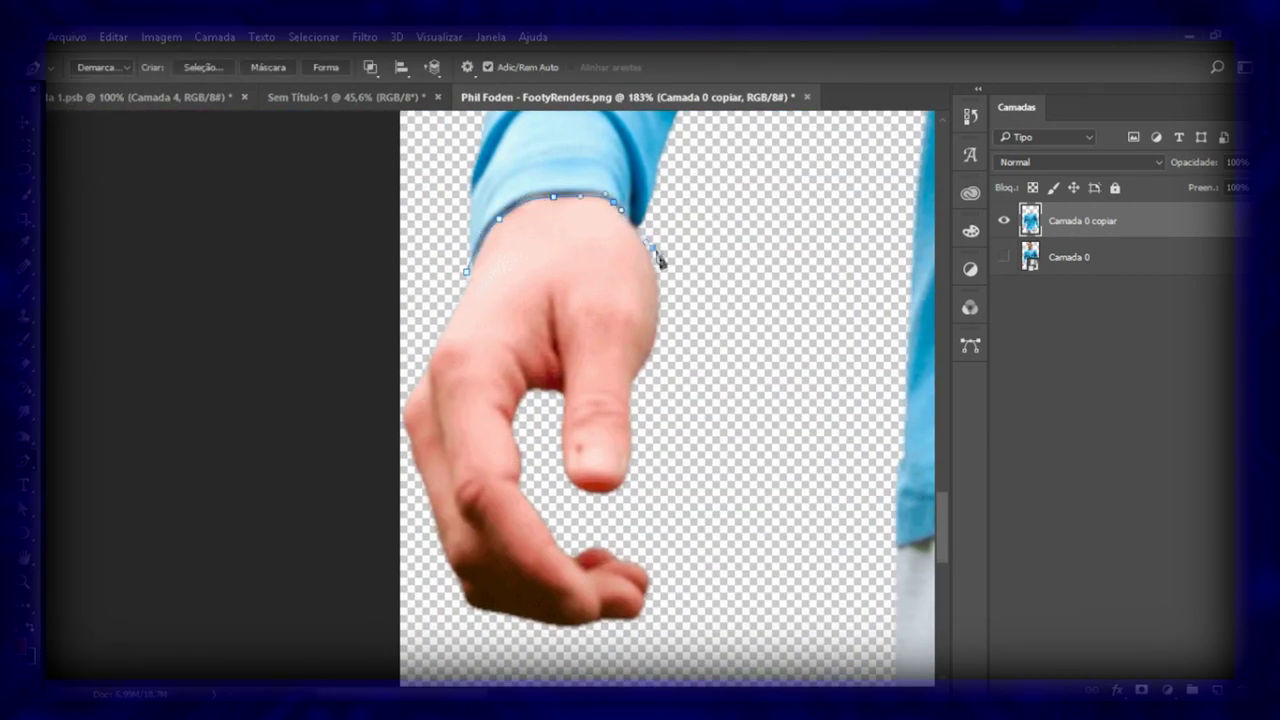
pyautogui.click(418, 612)
pyautogui.moveTo(360, 531); pyautogui.dragTo(360, 472)
pyautogui.hotkey('ctrl', 'Return')
pyautogui.press('Delete')
# Trace along the shirt hem and split the shorts onto their own layer
pyautogui.press('z')
pyautogui.click(612, 67)
pyautogui.moveTo(470, 606); pyautogui.dragTo(503, 611)
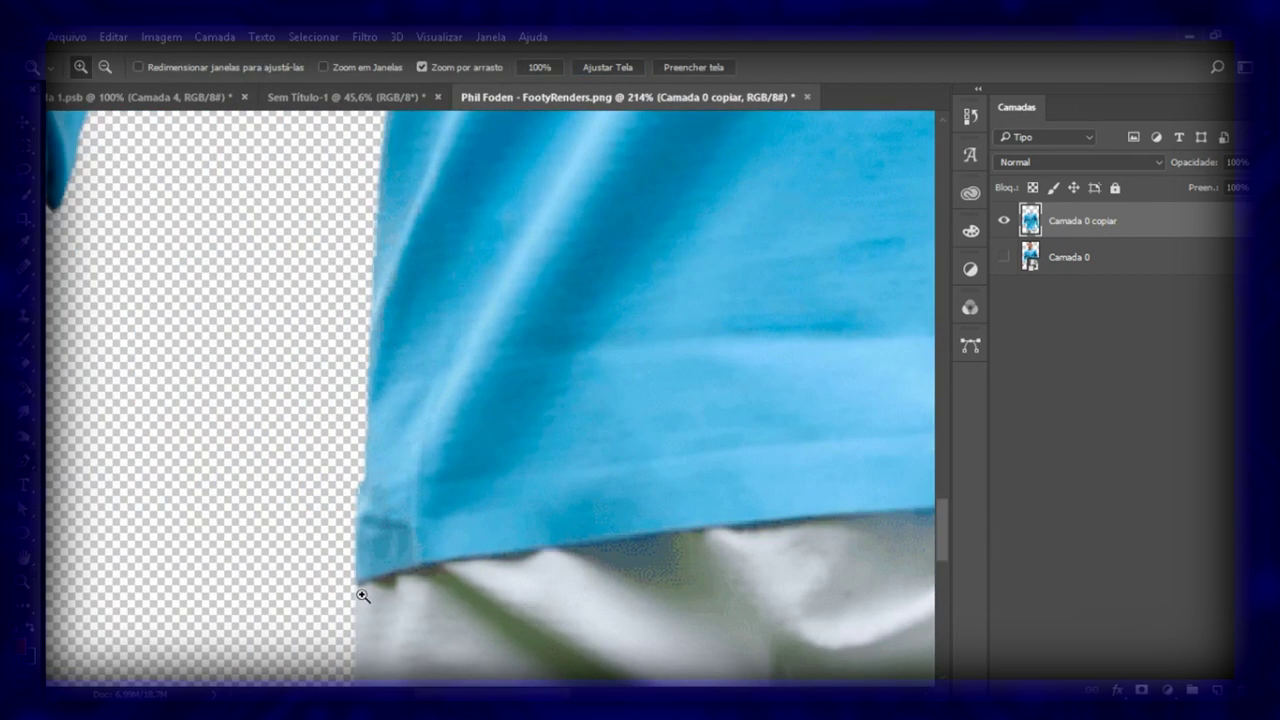
pyautogui.press('p')
pyautogui.click(349, 590)
pyautogui.moveTo(771, 530); pyautogui.dragTo(517, 470)
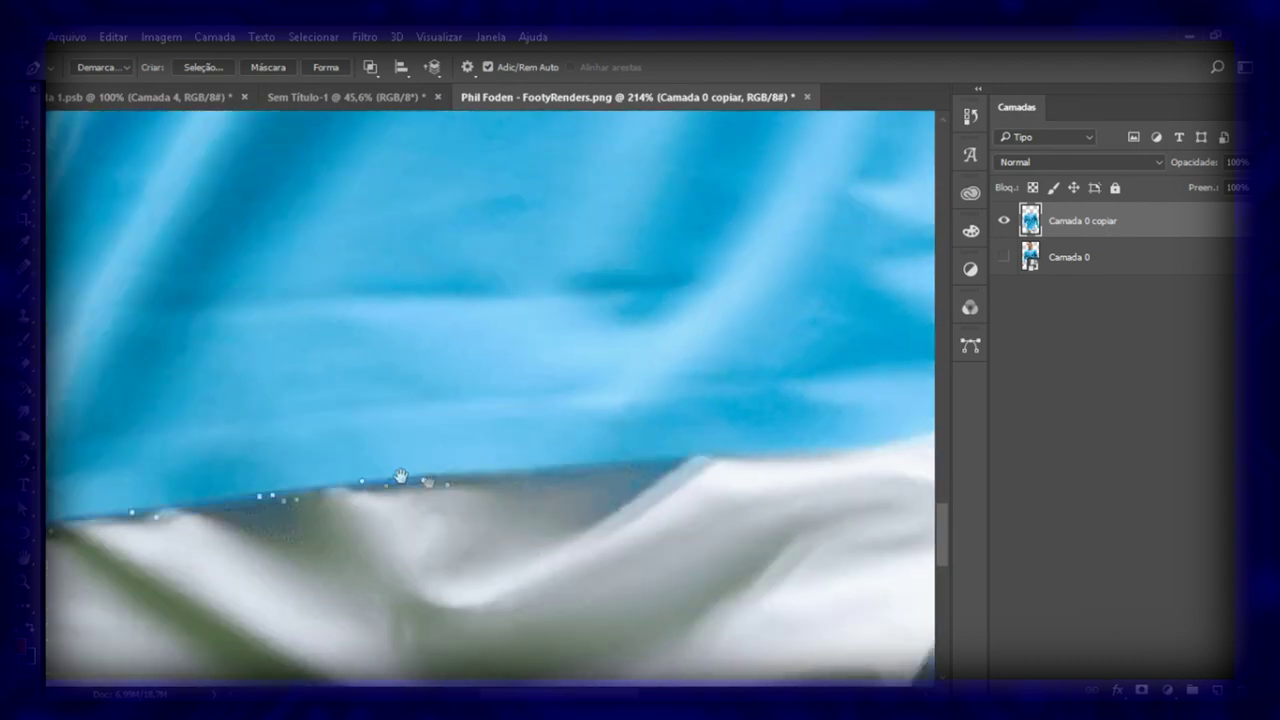
pyautogui.moveTo(750, 456); pyautogui.dragTo(454, 442)
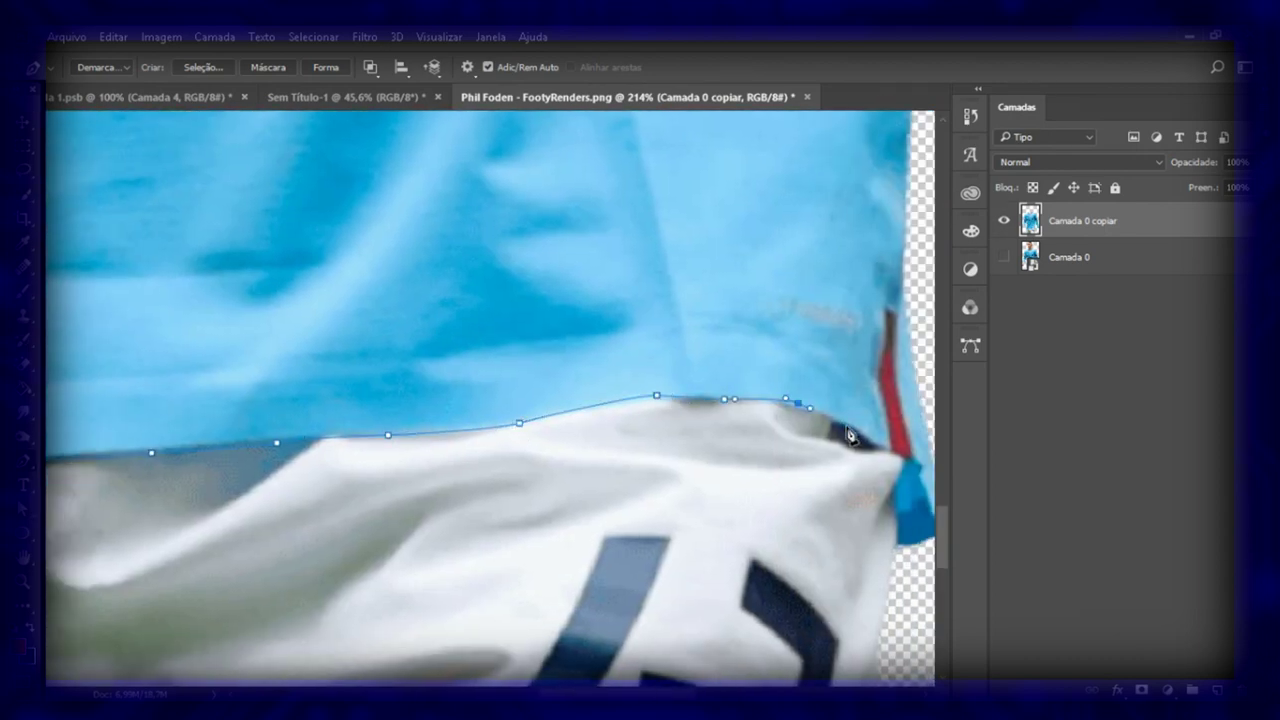
pyautogui.moveTo(898, 458); pyautogui.dragTo(706, 408)
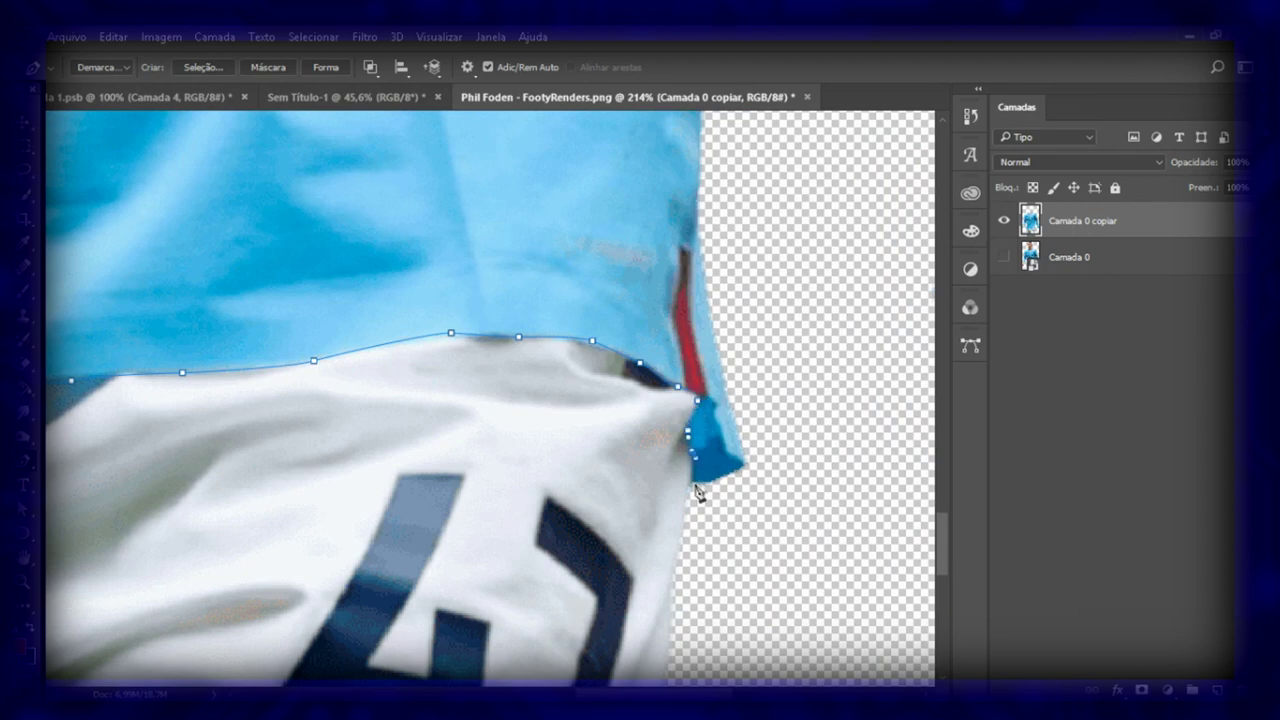
pyautogui.hotkey('ctrl', '0')
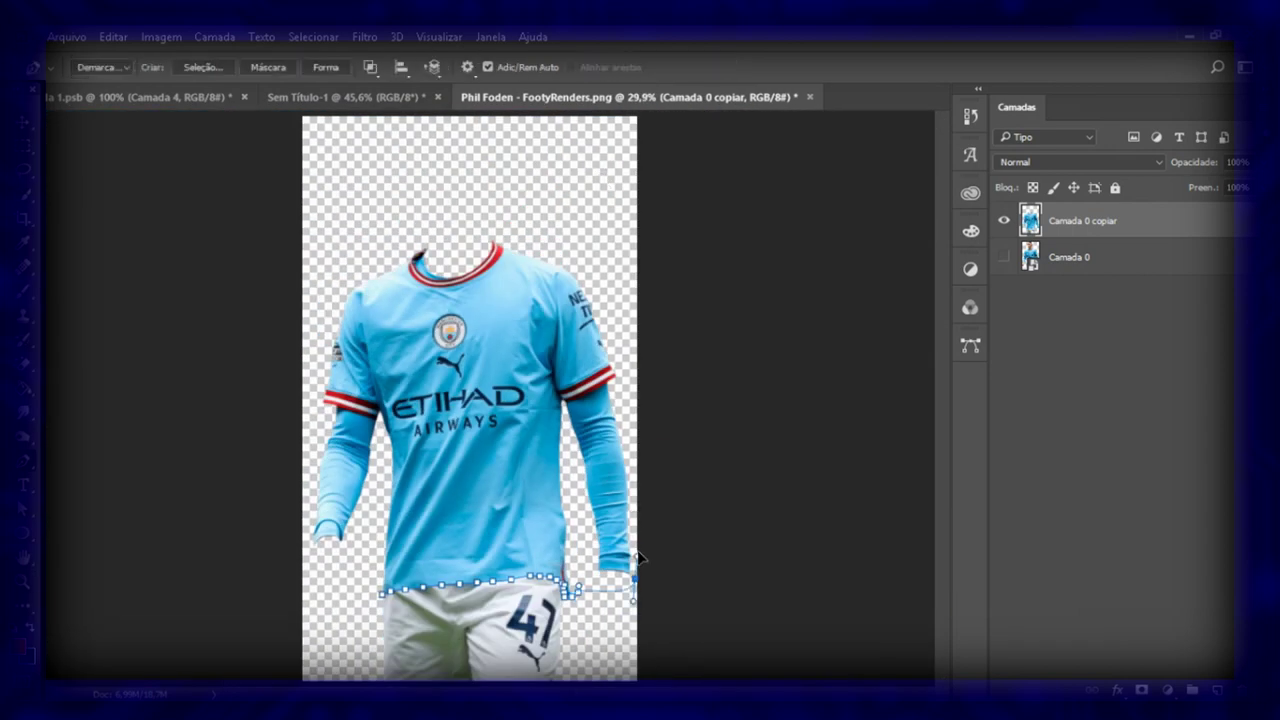
pyautogui.click(360, 603)
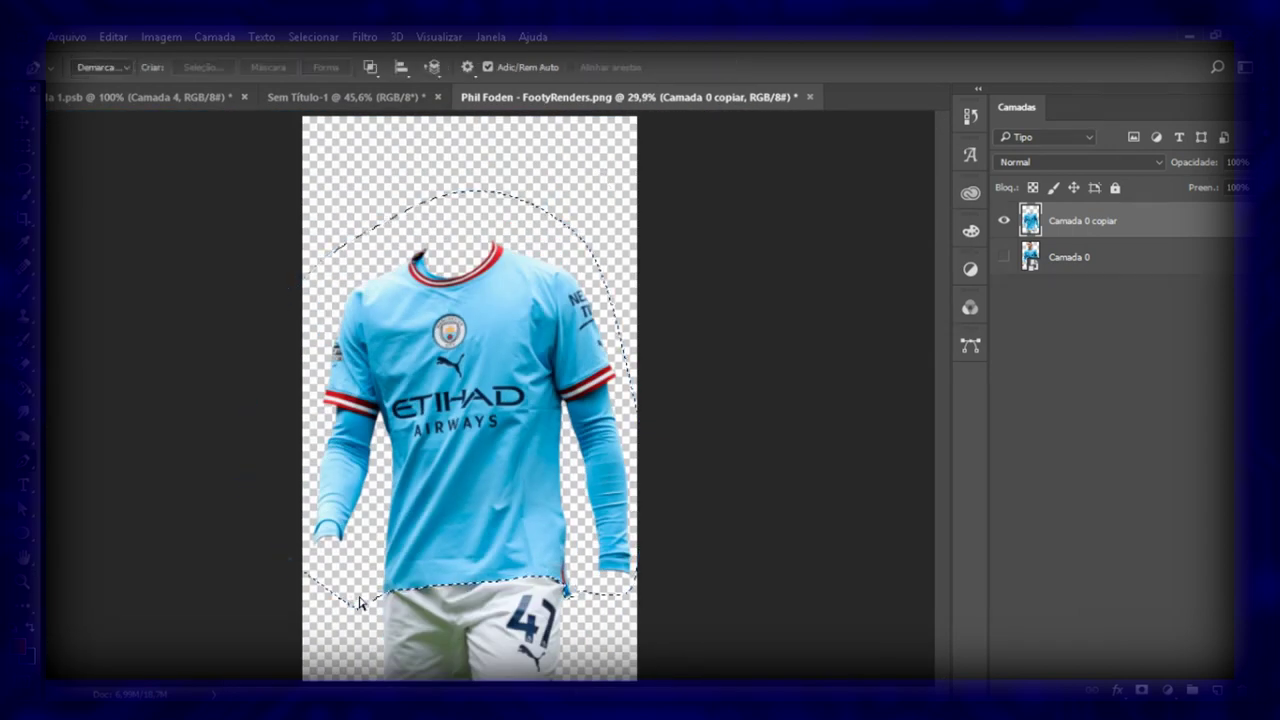
pyautogui.hotkey('ctrl', 'j')
pyautogui.write('CAMISA')
# Rename the shorts layer CALÇÃO, duplicate CAMISA, and group CAMISA with CALÇÃO below Camada 0
pyautogui.doubleClick(1080, 257)
pyautogui.write('CALÇÃO')
pyautogui.press('Return')
pyautogui.click(1058, 234)
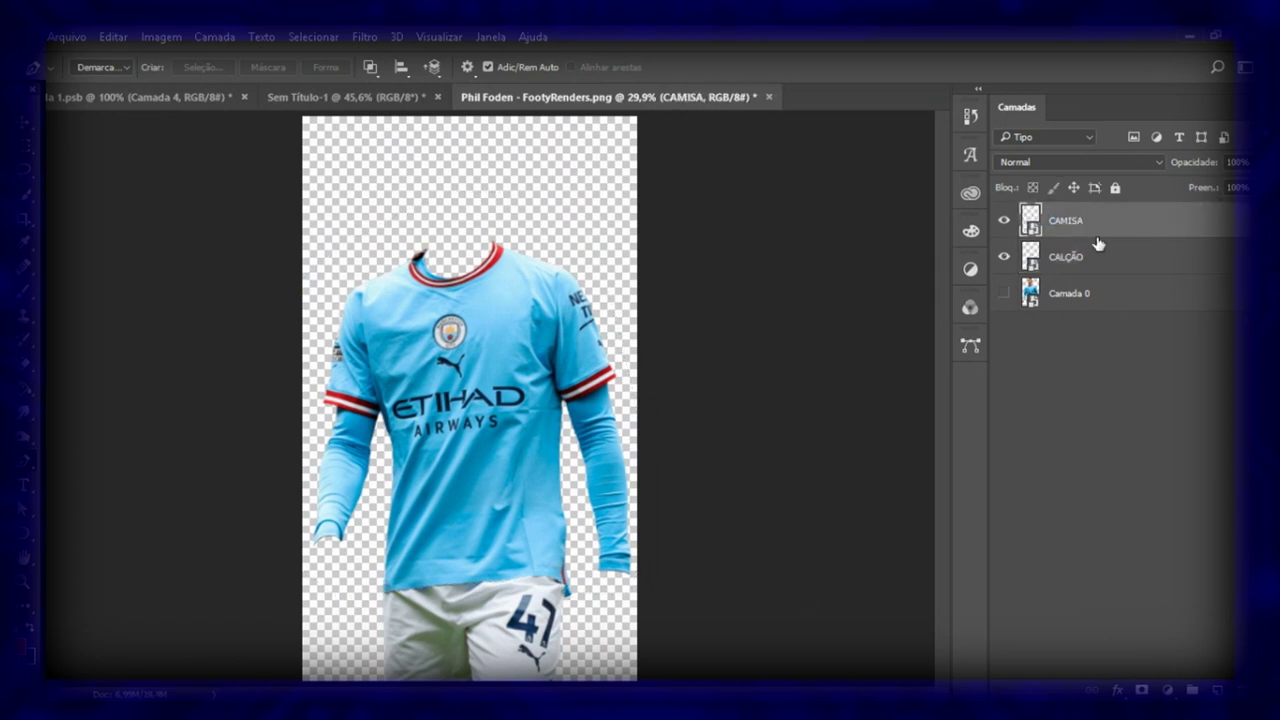
pyautogui.hotkey('ctrl', 'j')
pyautogui.keyDown('shift'); pyautogui.click(1115, 289); pyautogui.keyUp('shift')
pyautogui.hotkey('ctrl', 'g')
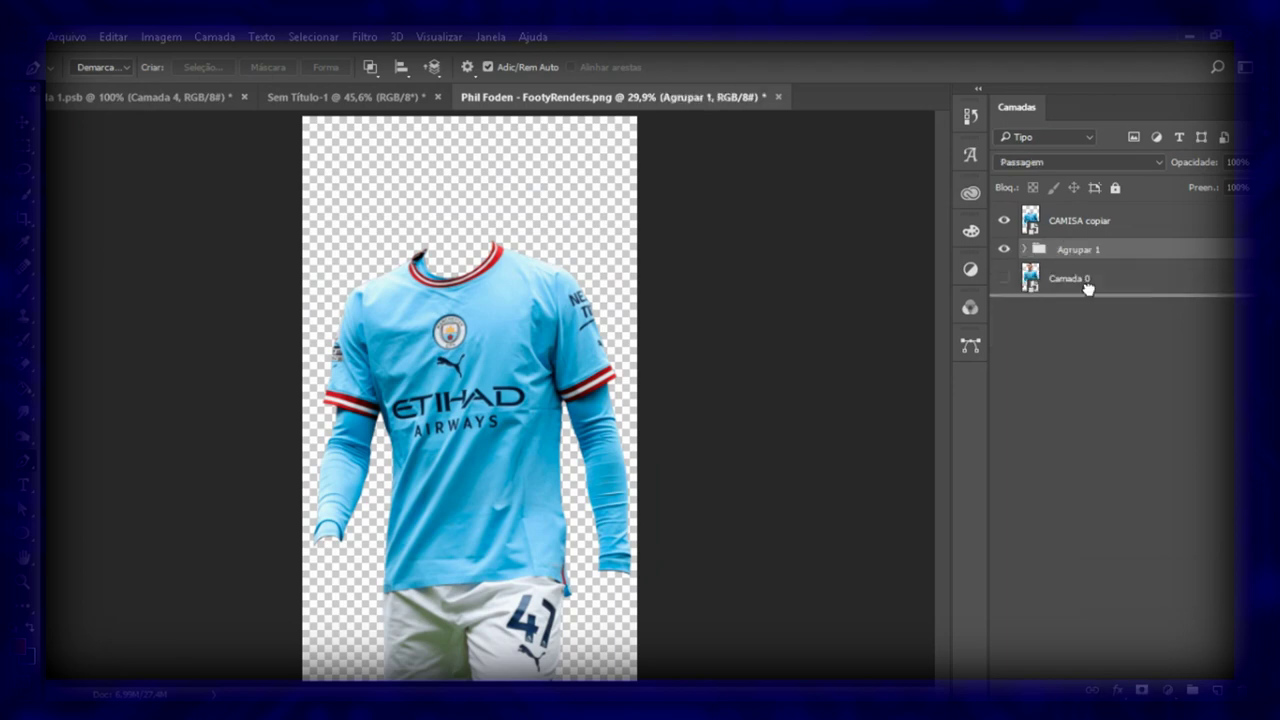
pyautogui.moveTo(1080, 257); pyautogui.dragTo(1094, 305)
pyautogui.press('j')
pyautogui.scroll(5, 550, 380)
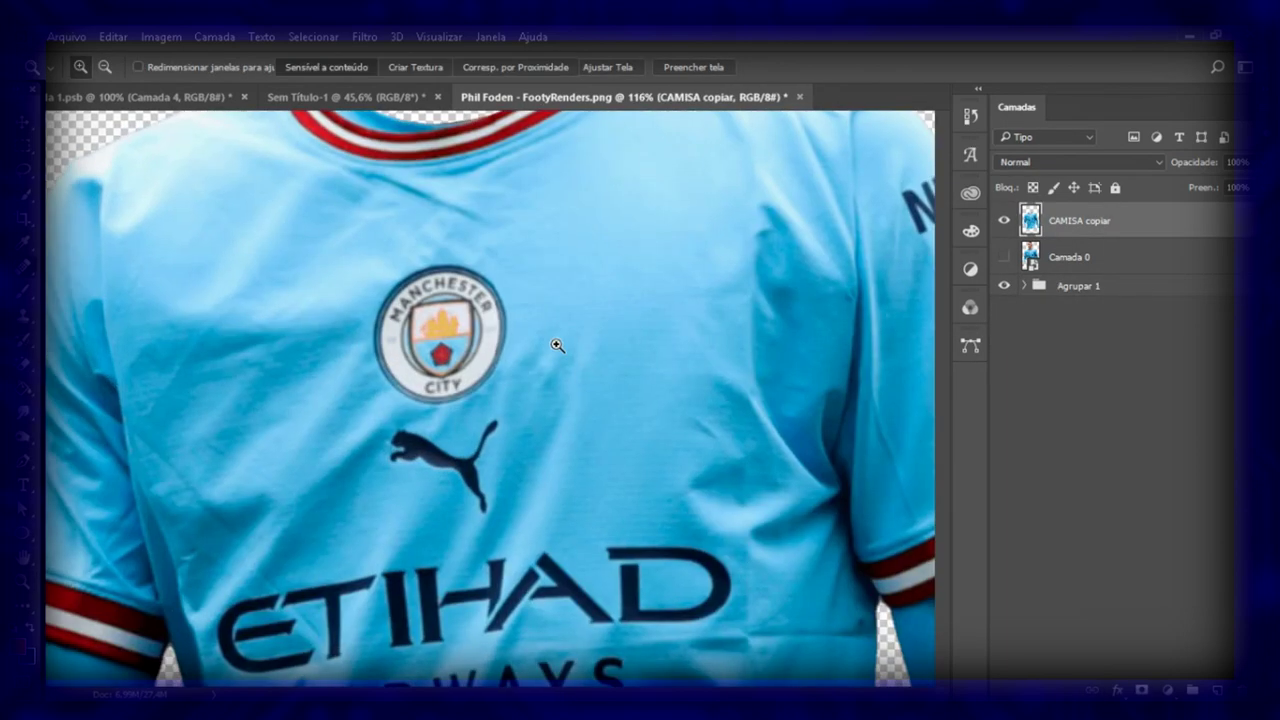
# Spot-heal the City crest, Puma logo and ETIHAD AIRWAYS lettering off the shirt front
pyautogui.moveTo(437, 328); pyautogui.dragTo(438, 340)
pyautogui.press('[')
pyautogui.press('[')
pyautogui.press('[')
pyautogui.moveTo(392, 450); pyautogui.dragTo(486, 440)
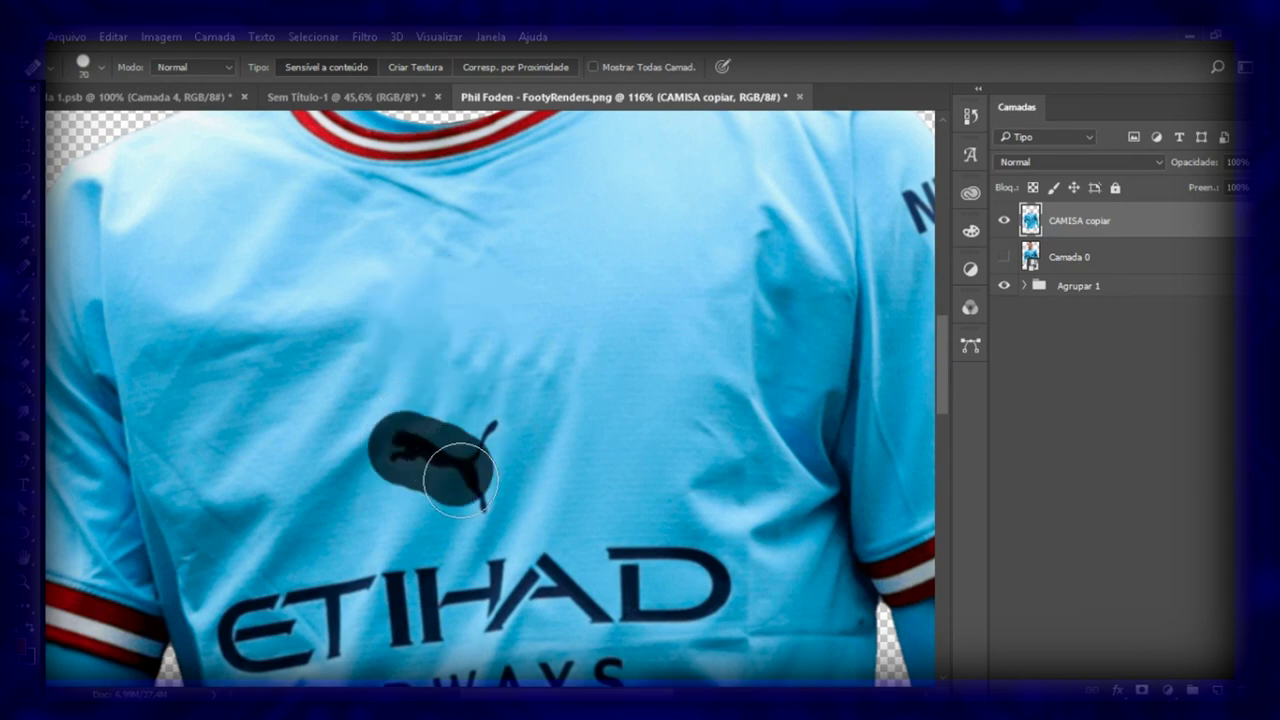
pyautogui.scroll(-3, 553, 456)
pyautogui.moveTo(230, 460)
pyautogui.mouseDown()
pyautogui.moveTo(385, 433)
pyautogui.moveTo(429, 449)
pyautogui.moveTo(677, 409)
pyautogui.moveTo(606, 433)
pyautogui.mouseUp()
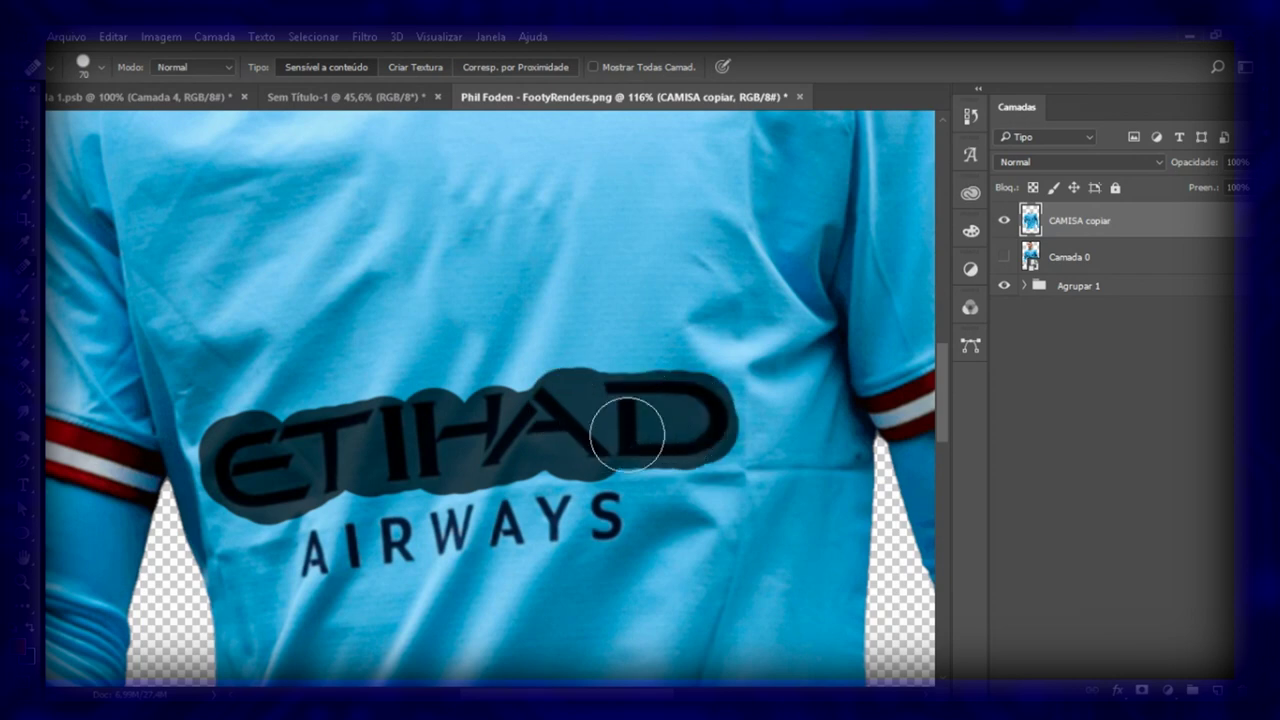
pyautogui.moveTo(615, 508); pyautogui.dragTo(316, 555)
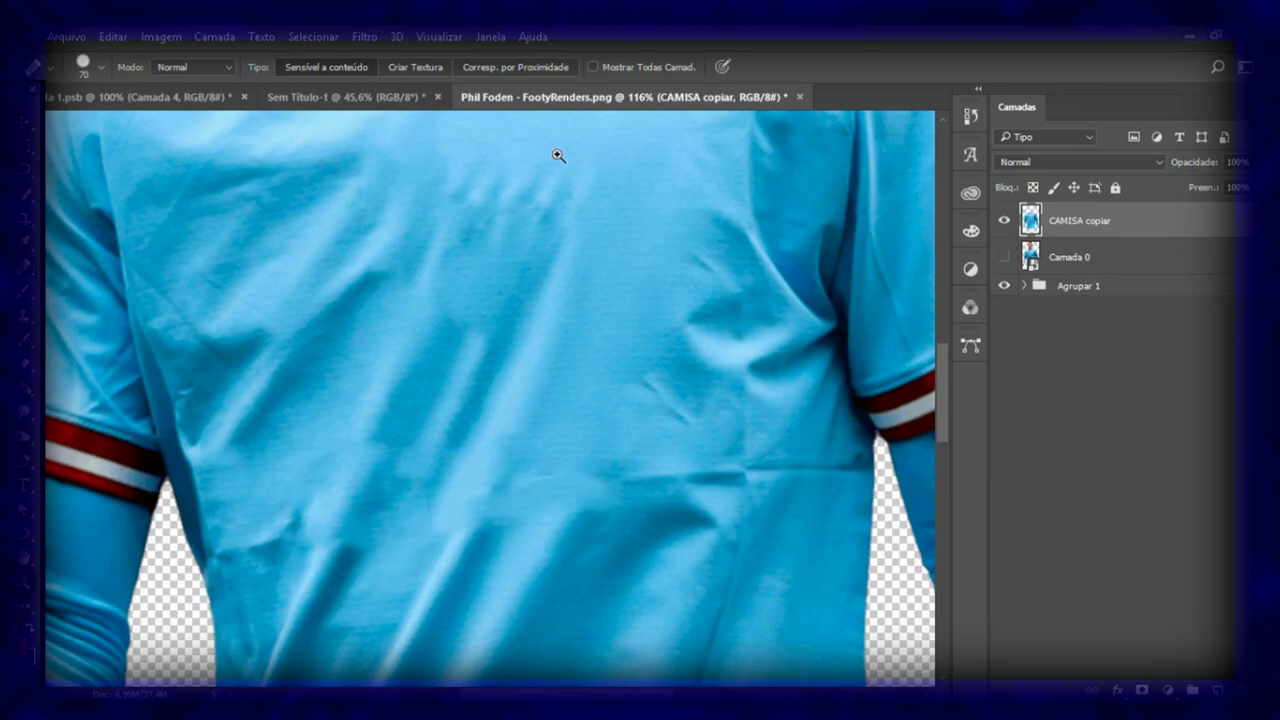
pyautogui.hotkey('ctrl', '0')
pyautogui.moveTo(663, 320); pyautogui.dragTo(729, 331)
pyautogui.moveTo(631, 458); pyautogui.dragTo(595, 373)
# Clone-stamp away the dark mark and the TI and NE lettering on the right sleeve
pyautogui.press('s')
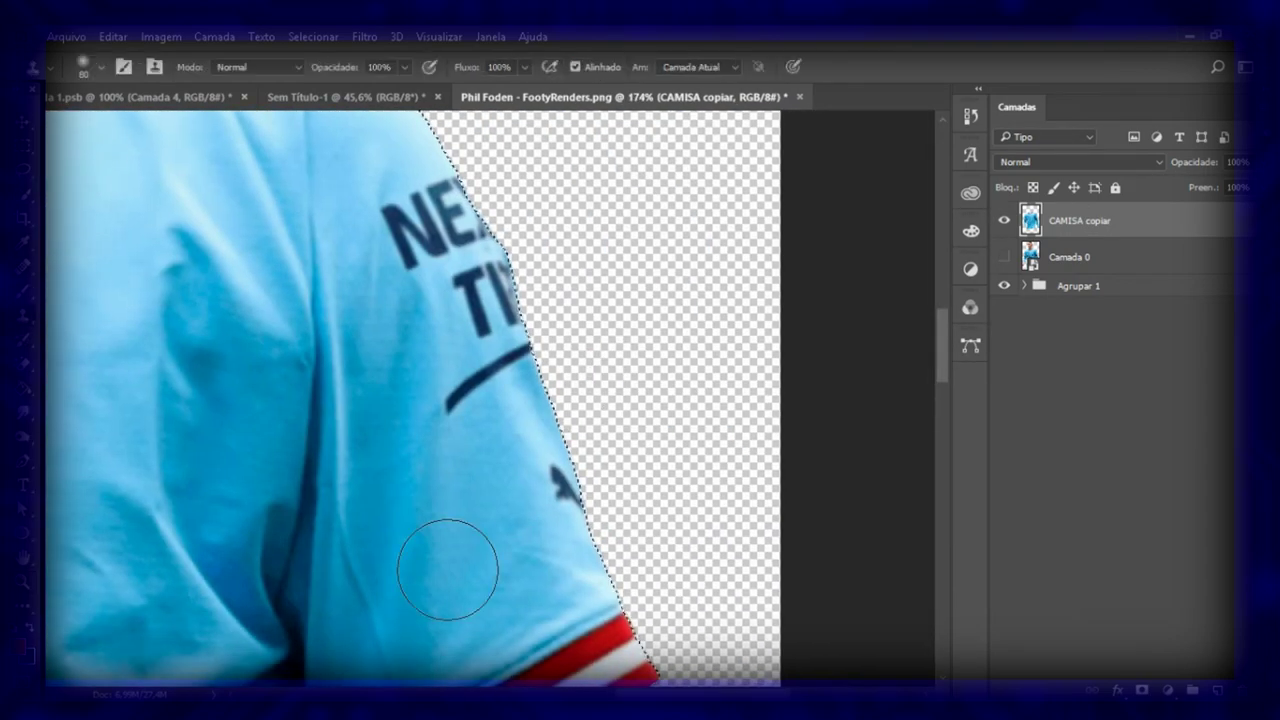
pyautogui.moveTo(557, 500); pyautogui.dragTo(543, 443)
pyautogui.moveTo(466, 387)
pyautogui.mouseDown()
pyautogui.moveTo(480, 277)
pyautogui.moveTo(470, 300)
pyautogui.mouseUp()
pyautogui.moveTo(449, 363); pyautogui.dragTo(410, 215)
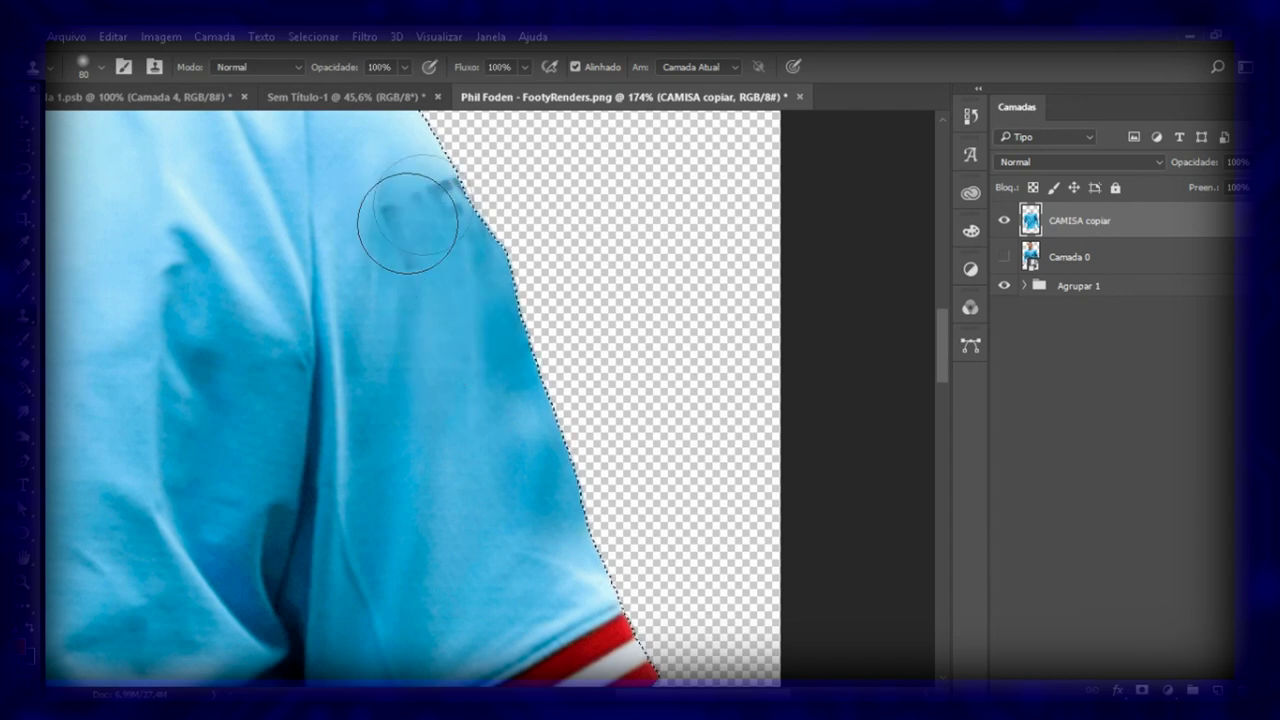
# Clone out the left sleeve lettering and edge marks, then clear the selection
pyautogui.press('z')
pyautogui.click(607, 66)
pyautogui.moveTo(330, 347); pyautogui.dragTo(420, 347)
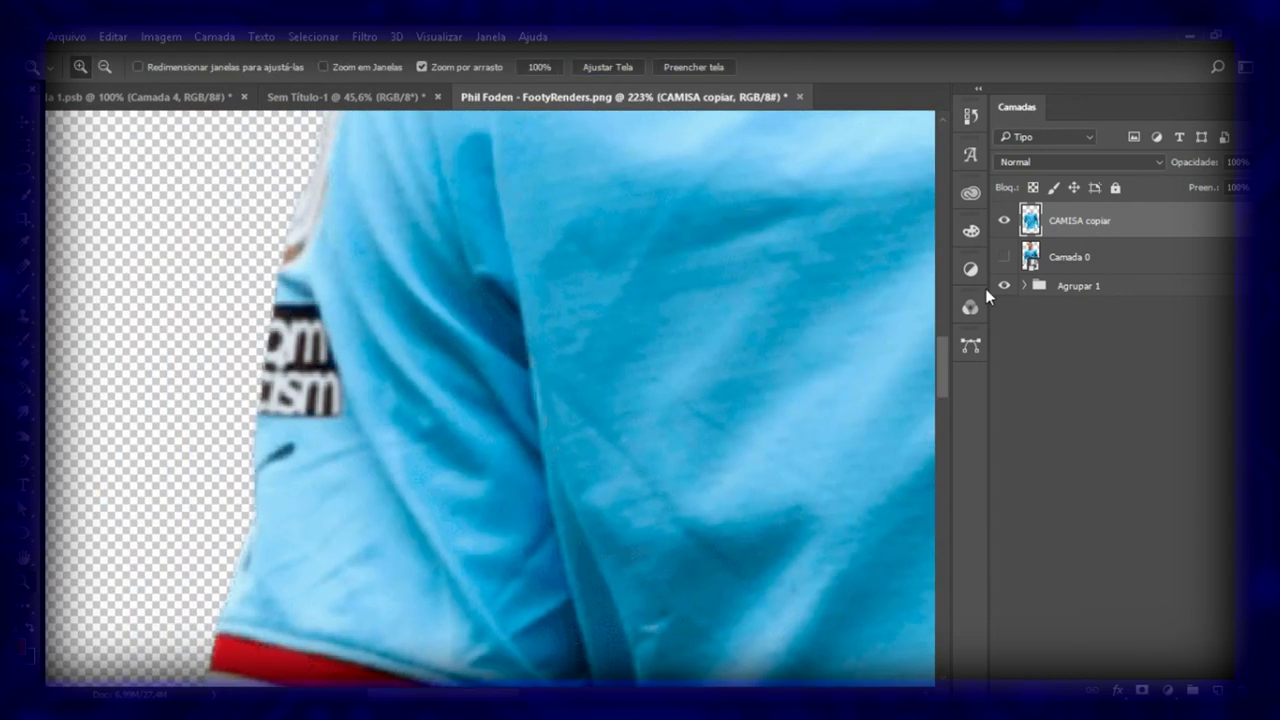
pyautogui.press('s')
pyautogui.moveTo(294, 410); pyautogui.dragTo(300, 243)
pyautogui.moveTo(342, 335); pyautogui.dragTo(366, 271)
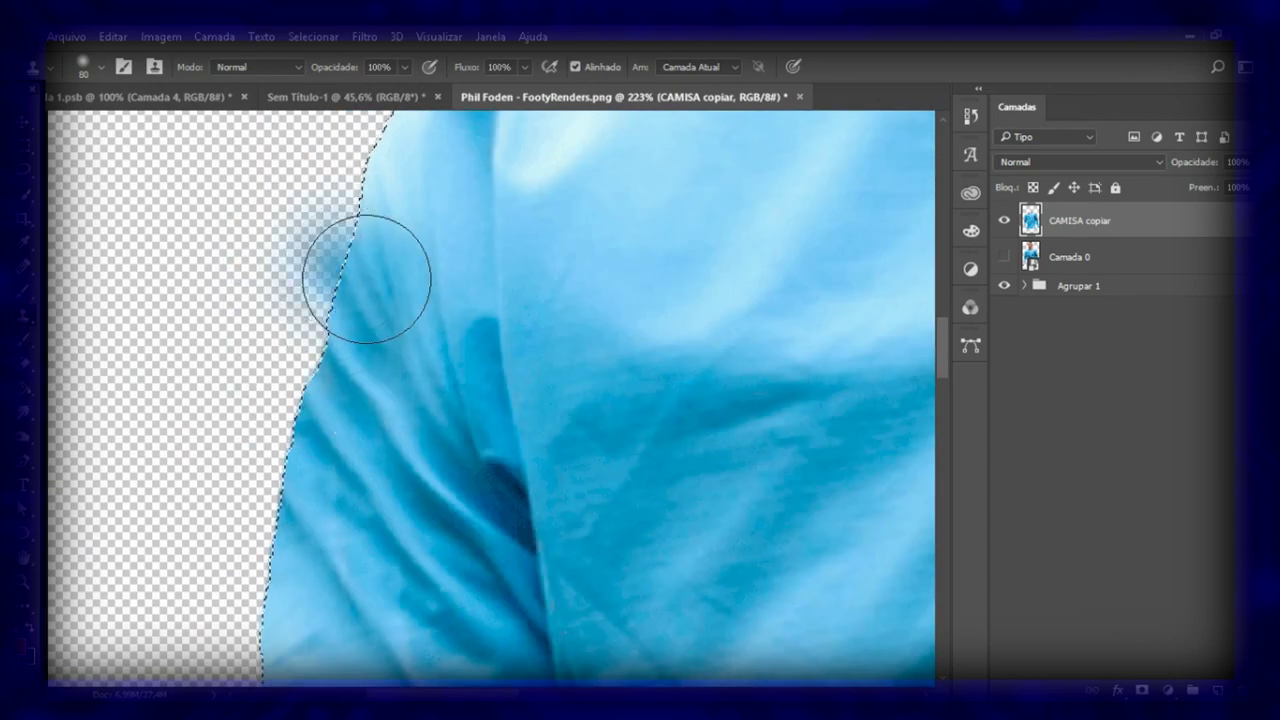
pyautogui.press('z')
pyautogui.click(607, 66)
pyautogui.hotkey('ctrl', 'd')
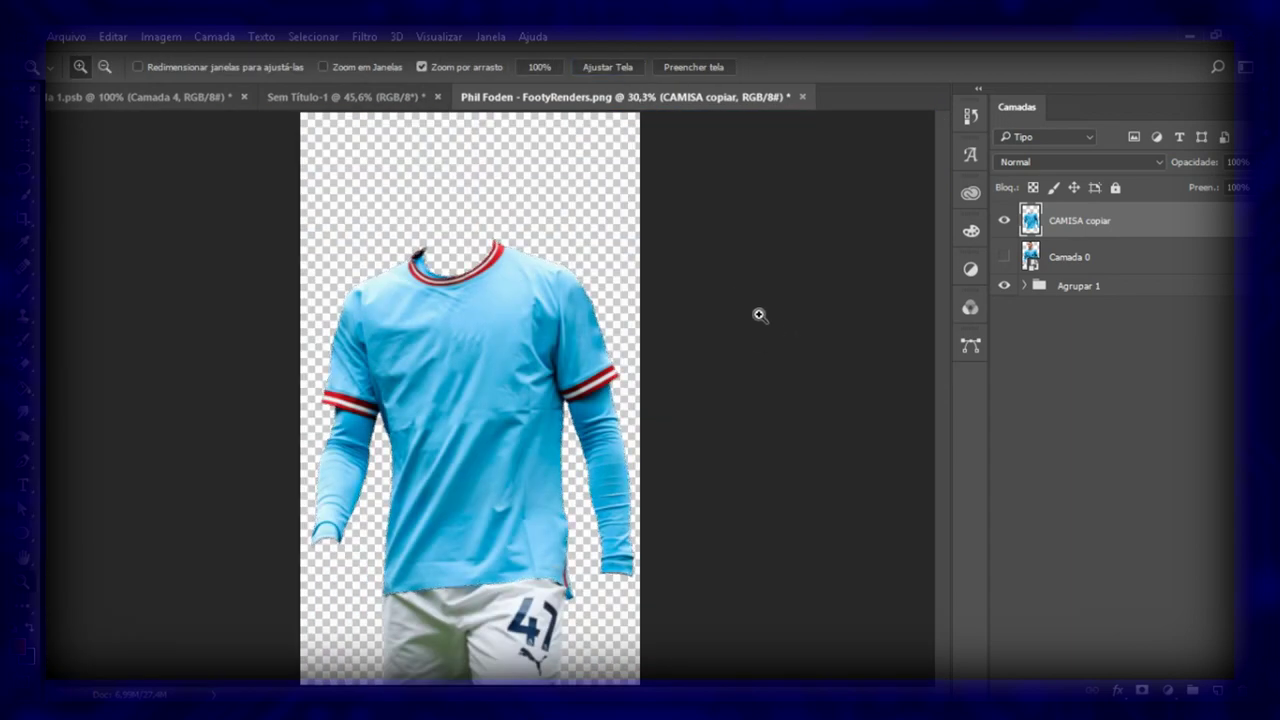
# Zoom in on the shirt collar and start a Pen path along its inner edge
pyautogui.click(158, 100)
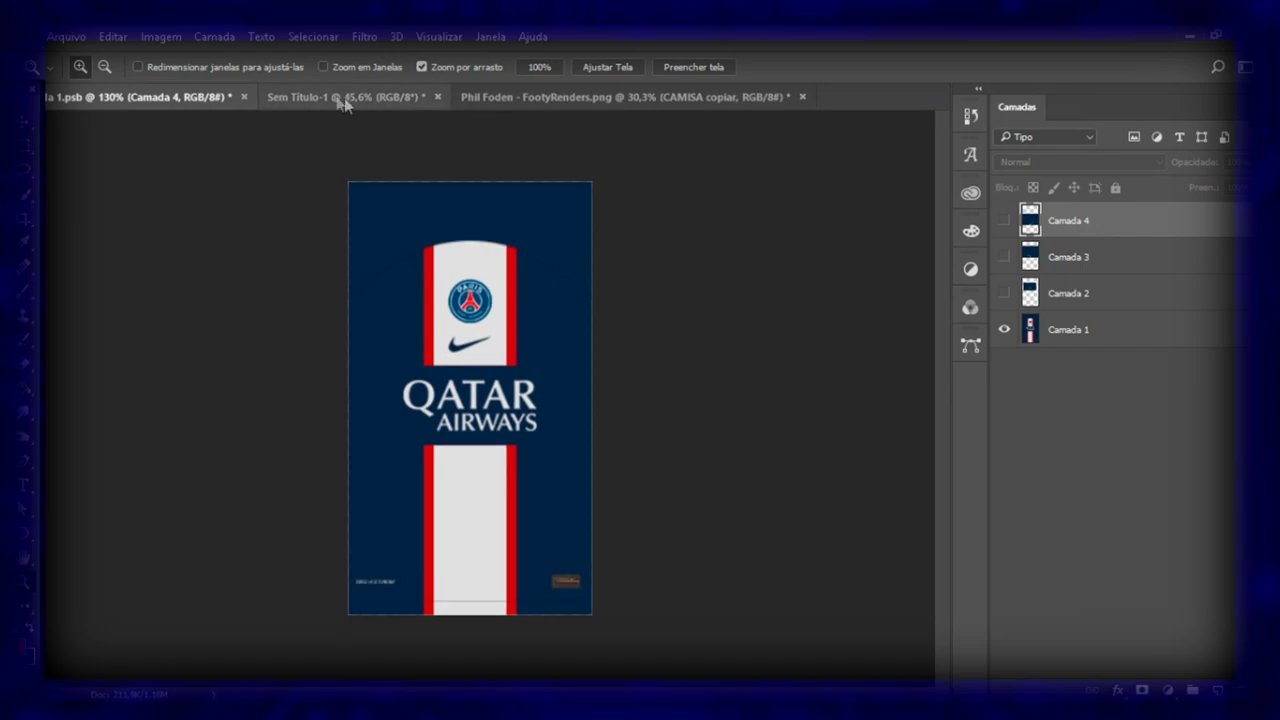
pyautogui.click(465, 97)
pyautogui.moveTo(741, 140); pyautogui.dragTo(645, 342)
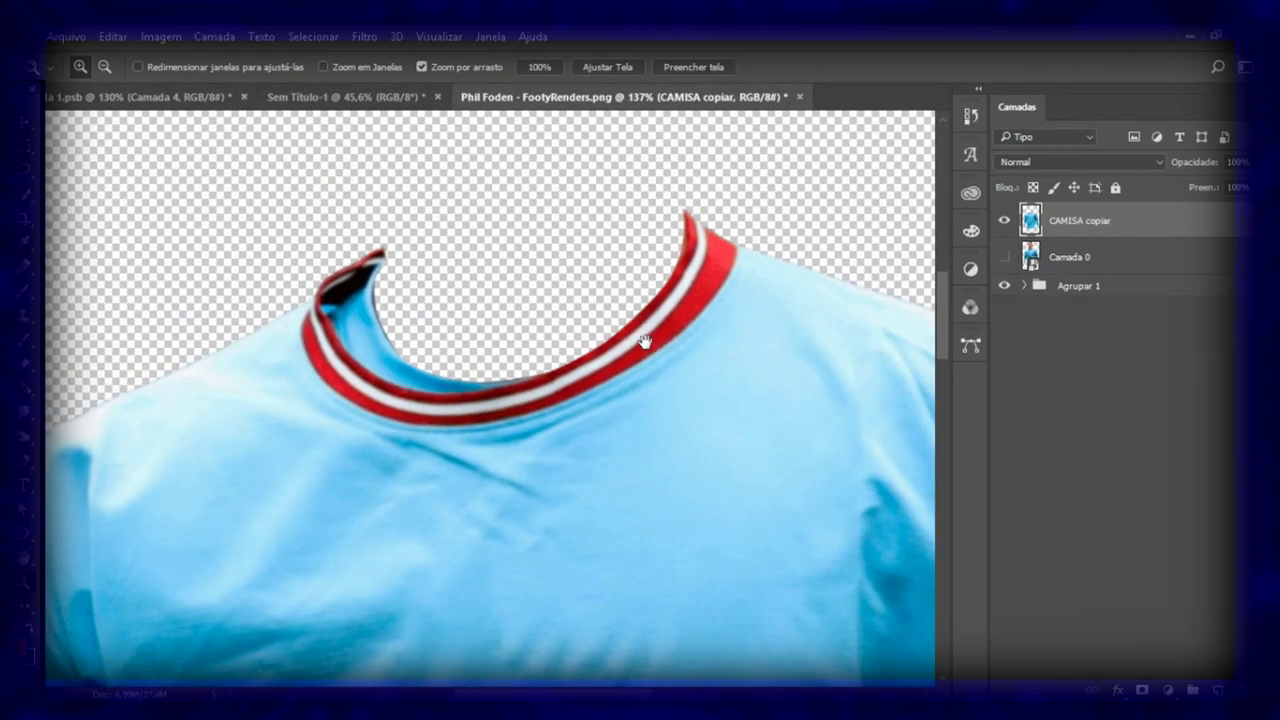
pyautogui.moveTo(767, 448); pyautogui.dragTo(664, 270)
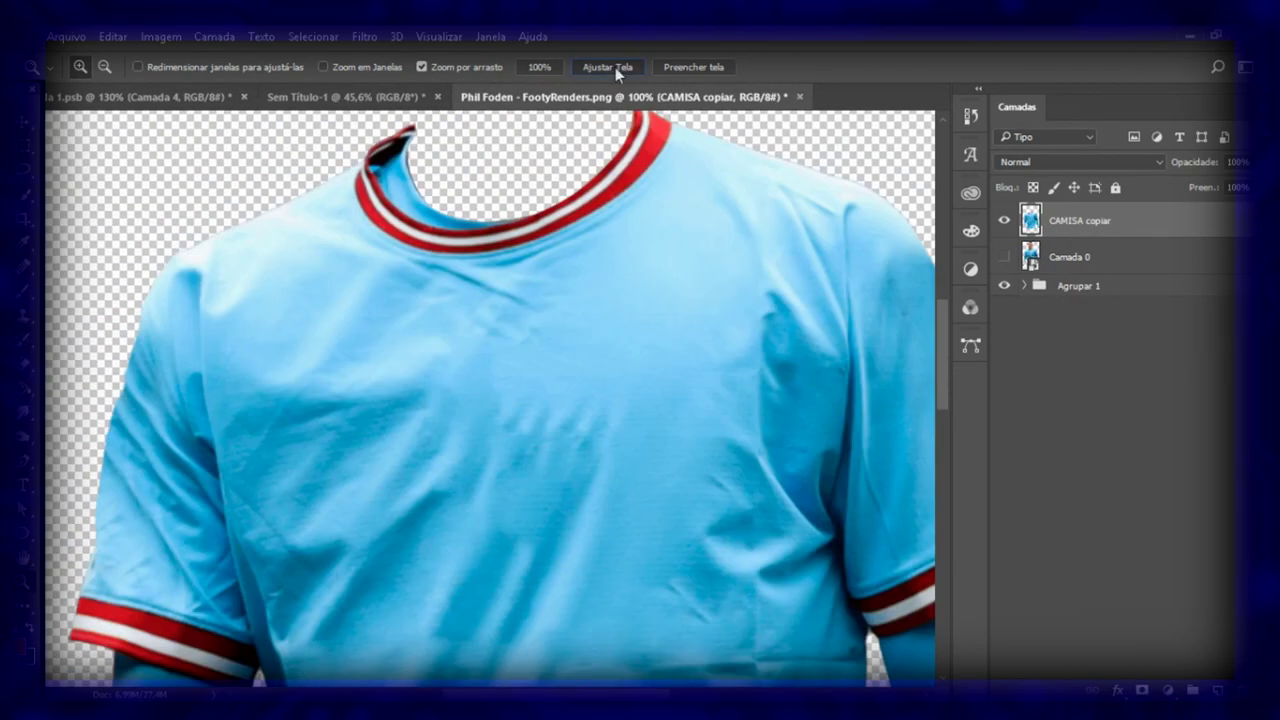
pyautogui.click(615, 67)
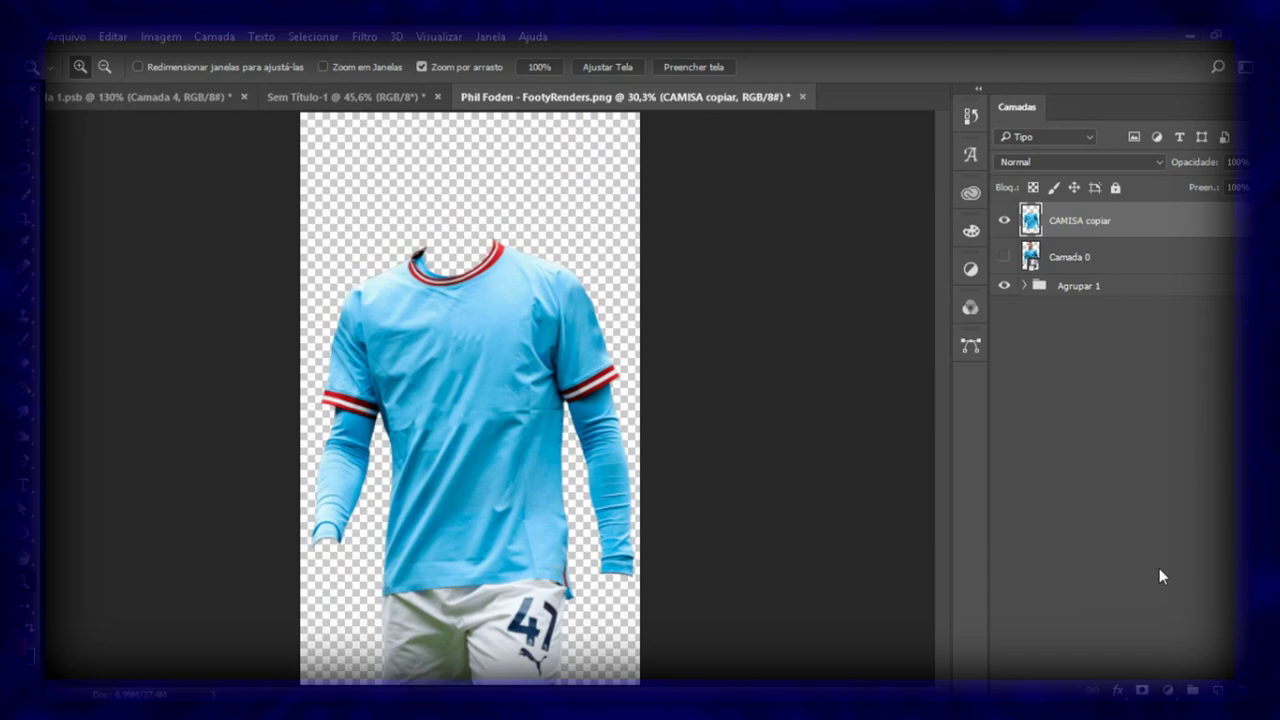
pyautogui.moveTo(520, 282); pyautogui.dragTo(757, 271)
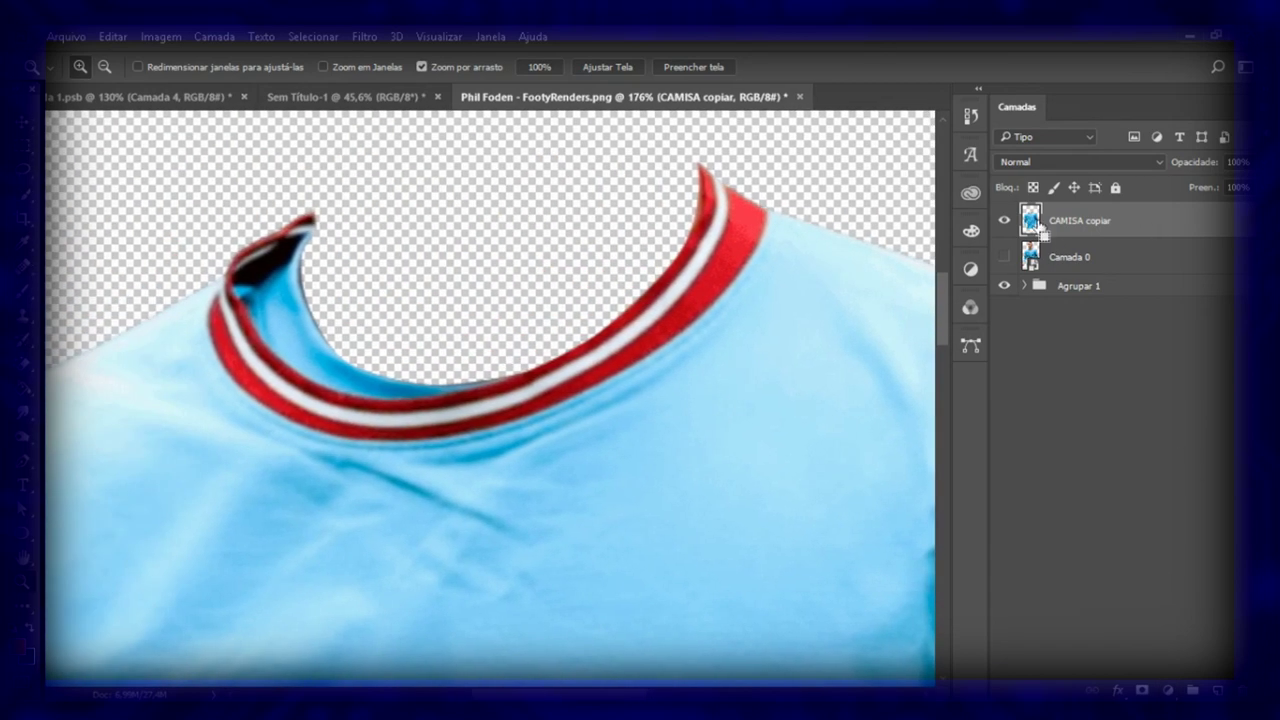
pyautogui.press('p')
pyautogui.click(527, 370)
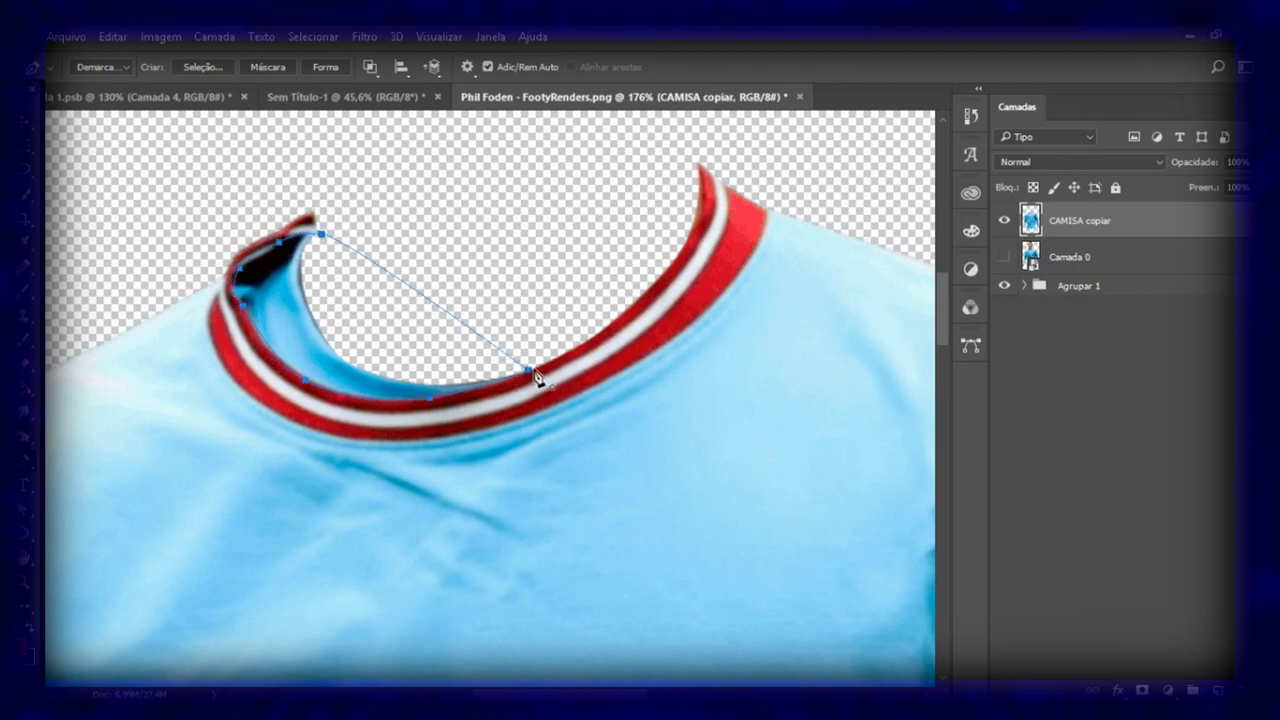
# Add an empty Camada 1 layer and clone blue fabric over the red-and-white collar trim
pyautogui.hotkey('ctrl', 'shift', 'alt', 'n')
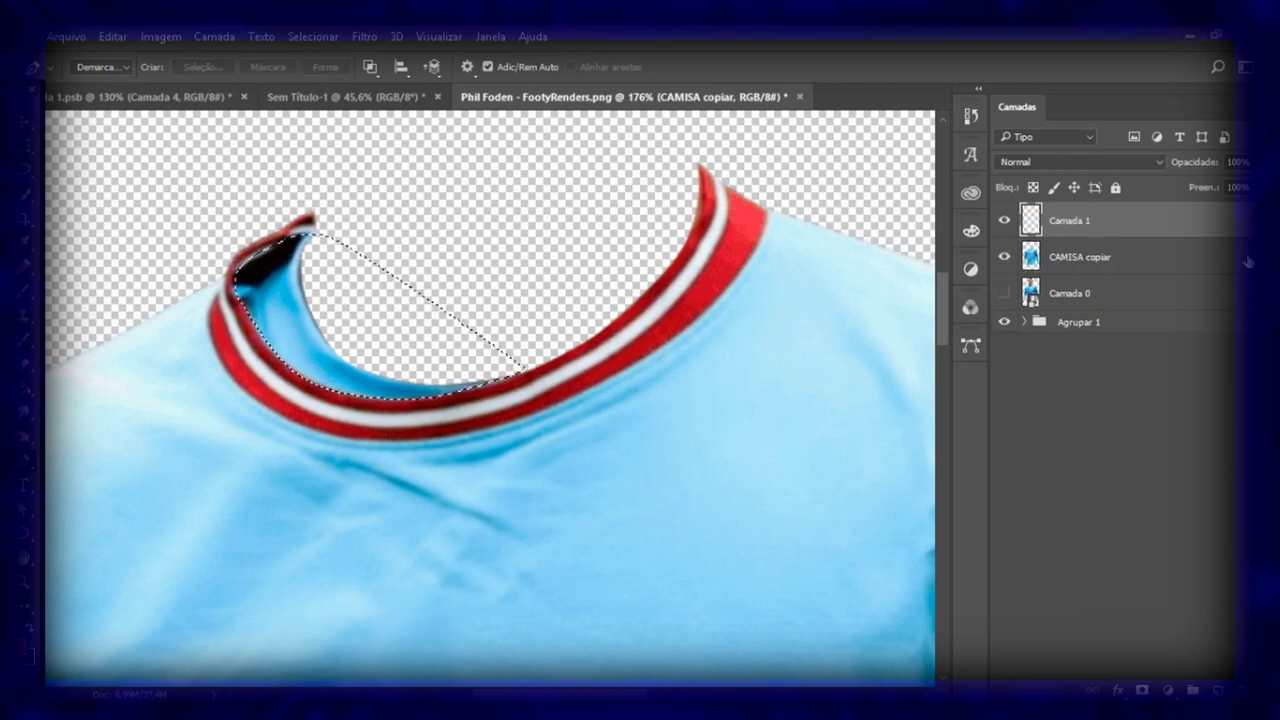
pyautogui.press('s')
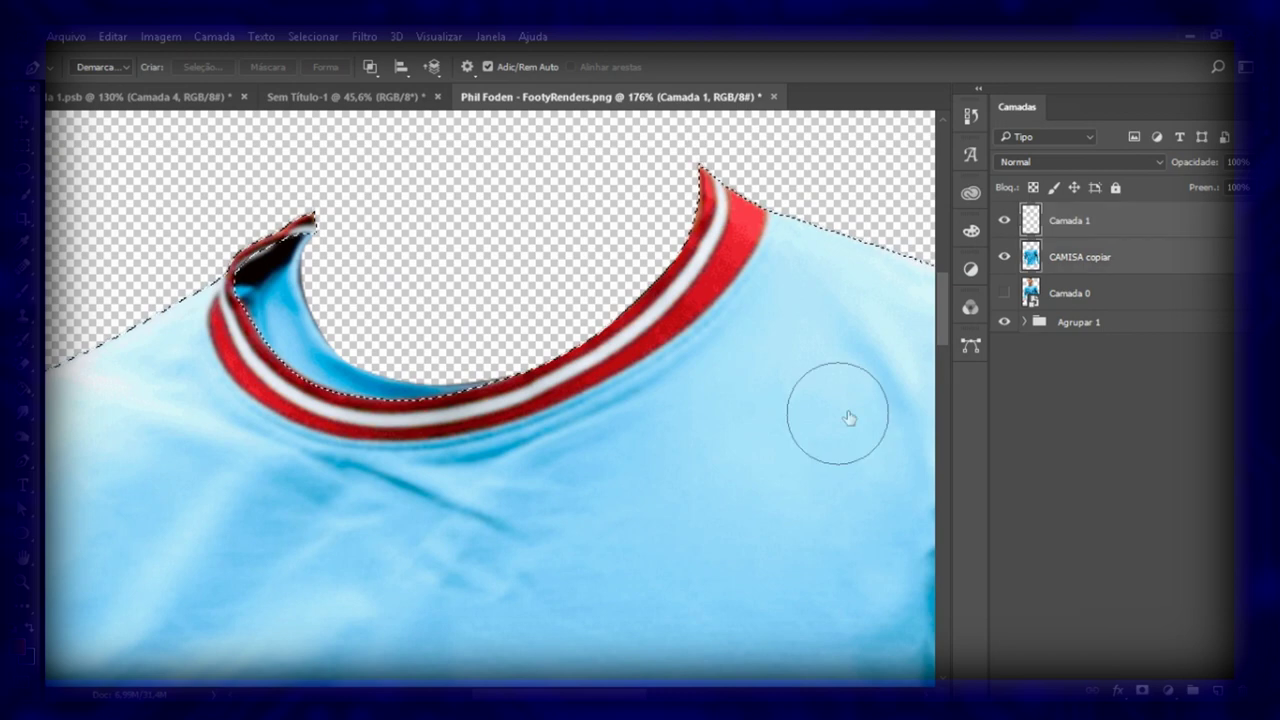
pyautogui.hotkey('alt', '[')
pyautogui.keyDown('alt'); pyautogui.click(800, 423); pyautogui.keyUp('alt')
pyautogui.moveTo(712, 185)
pyautogui.mouseDown()
pyautogui.moveTo(749, 229)
pyautogui.moveTo(721, 207)
pyautogui.moveTo(643, 300)
pyautogui.moveTo(471, 386)
pyautogui.moveTo(234, 358)
pyautogui.moveTo(214, 243)
pyautogui.moveTo(251, 214)
pyautogui.moveTo(276, 372)
pyautogui.mouseUp()
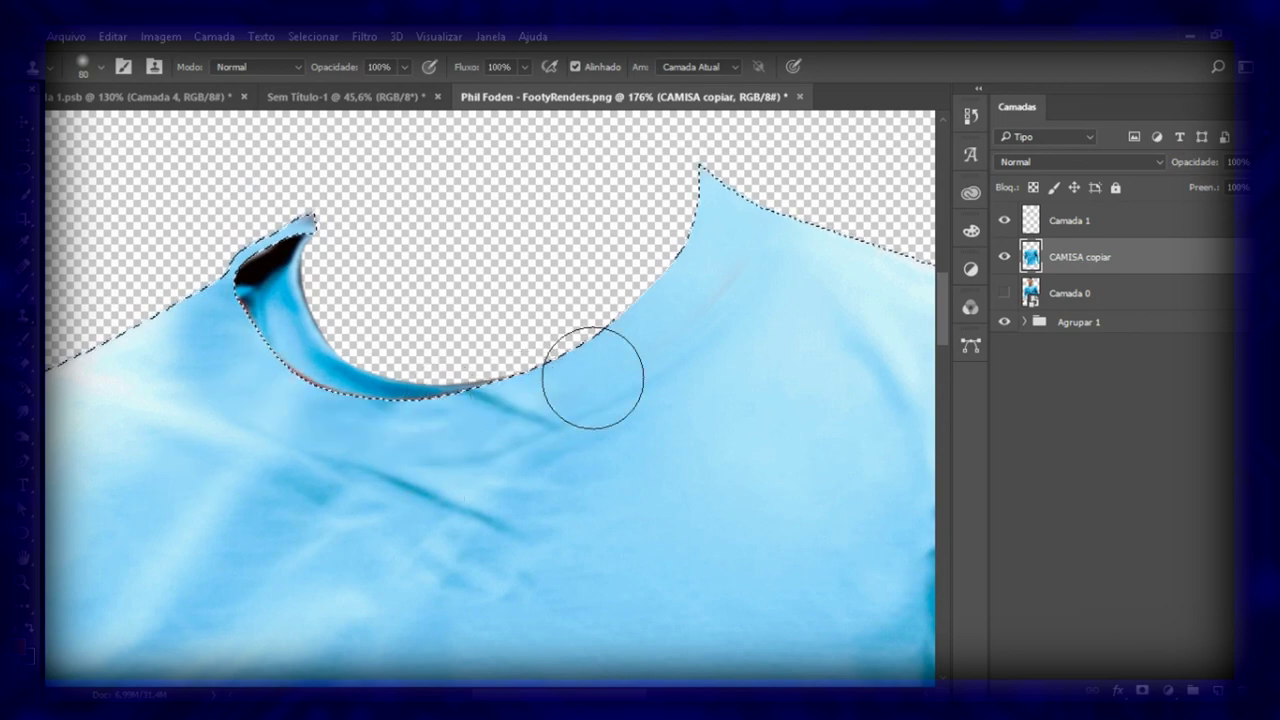
pyautogui.press('z')
pyautogui.hotkey('ctrl', '0')
pyautogui.moveTo(714, 337); pyautogui.dragTo(769, 420)
pyautogui.hotkey('ctrl', 'd')
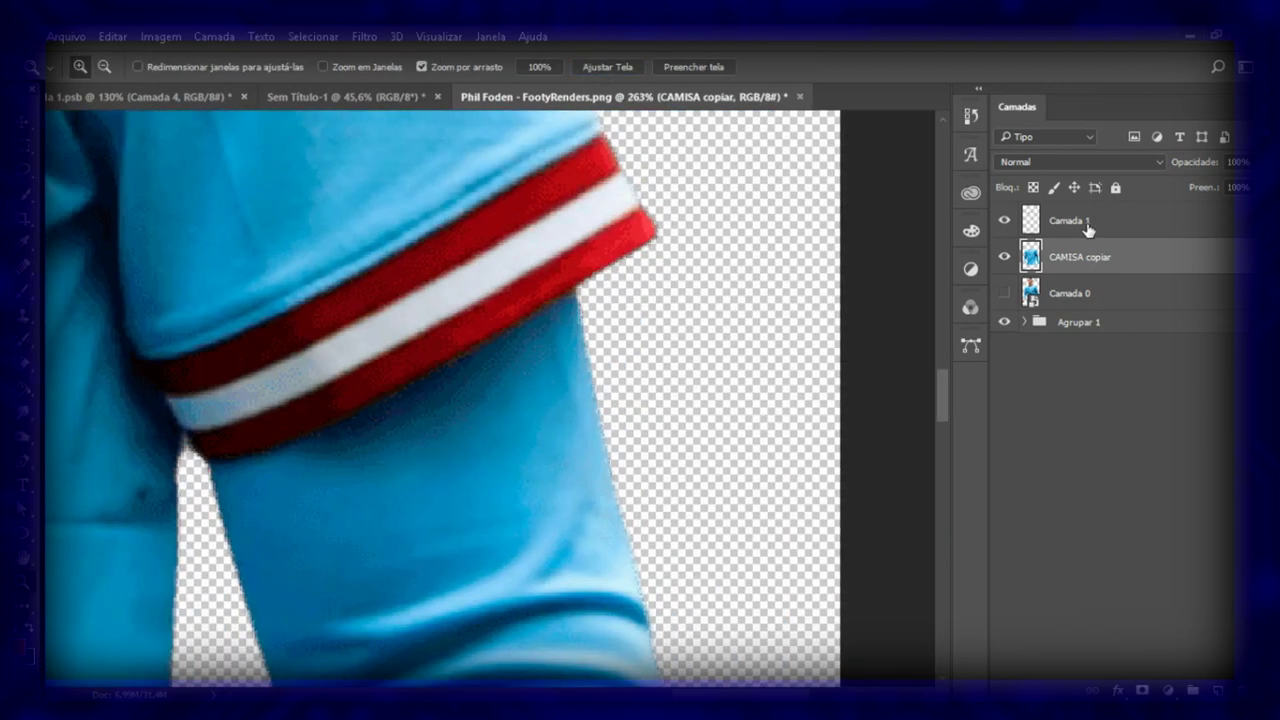
# Rename the new empty layer to TÉRMICA
pyautogui.doubleClick(1069, 220)
pyautogui.write('T')
pyautogui.press('Return')
pyautogui.scroll(-2, 417, 291)
pyautogui.scroll(-1, 420, 343)
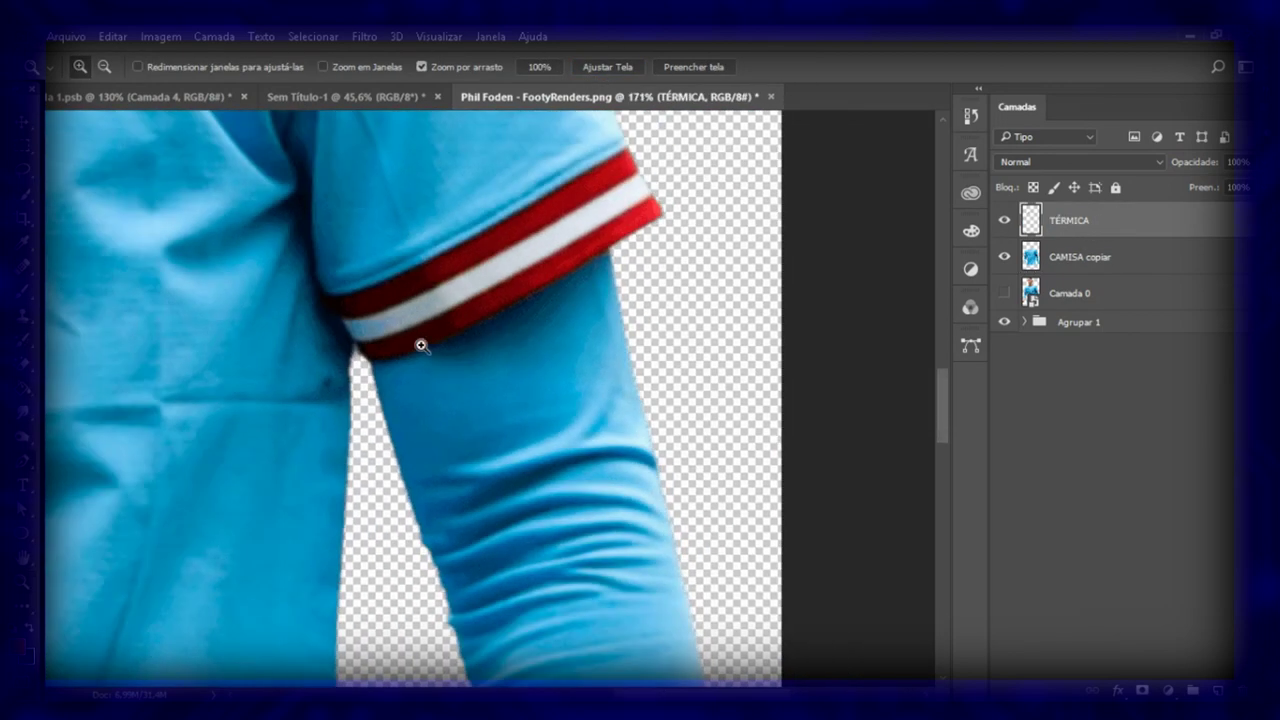
# Trace the right undershirt sleeve, copy it from CAMISA copiar, and merge it into TÉRMICA
pyautogui.press('p')
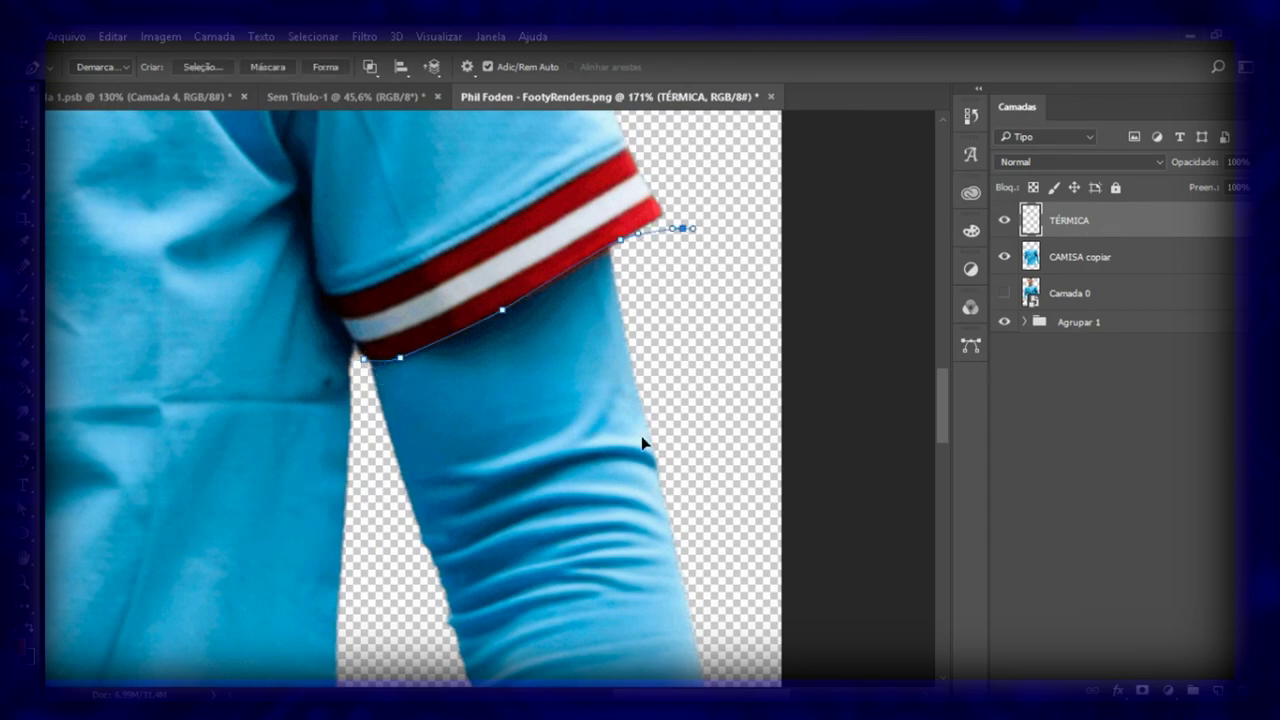
pyautogui.scroll(-3, 626, 471)
pyautogui.scroll(-3, 651, 323)
pyautogui.click(668, 328)
pyautogui.scroll(5, 354, 298)
pyautogui.moveTo(354, 298); pyautogui.dragTo(384, 408)
pyautogui.click(1092, 257)
pyautogui.hotkey('ctrl', 'shift', 'alt', 'n')
pyautogui.keyDown('shift'); pyautogui.click(1110, 220); pyautogui.keyUp('shift')
pyautogui.hotkey('ctrl', 'e')
# Trace the left forearm sleeve, copy it from CAMISA copiar, and merge it into TÉRMICA
pyautogui.press('z')
pyautogui.click(607, 66)
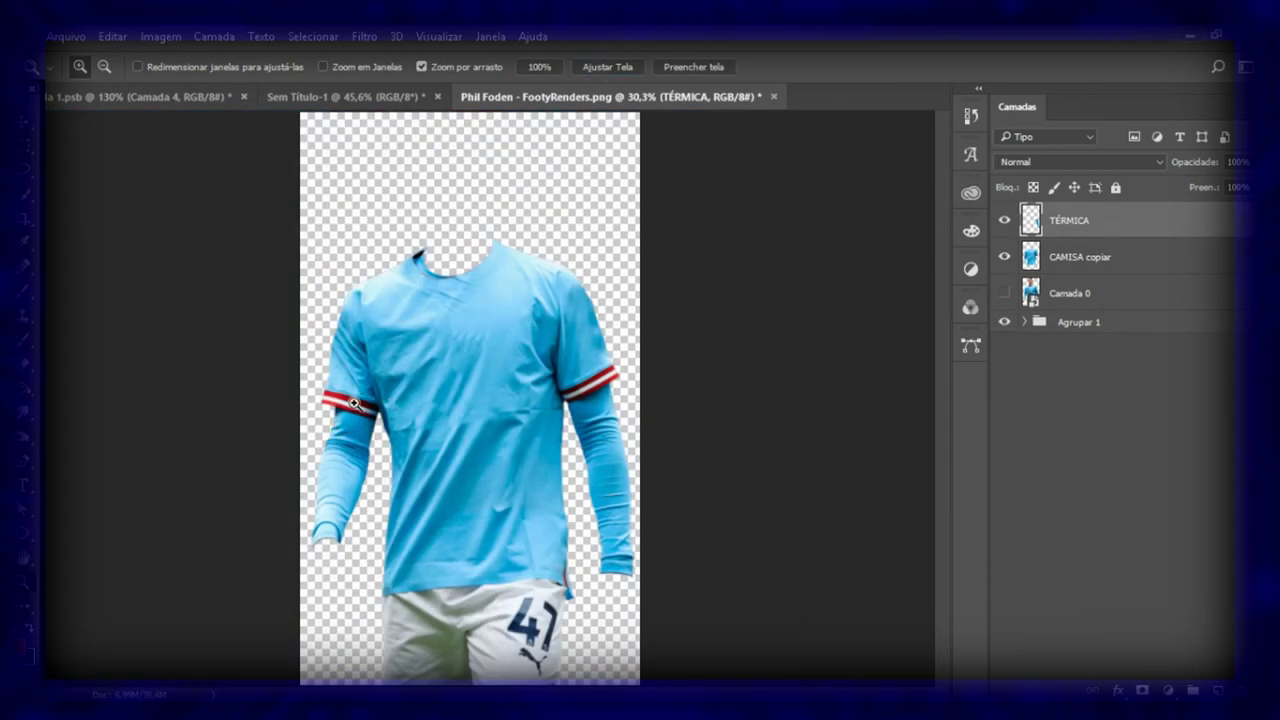
pyautogui.moveTo(354, 402); pyautogui.dragTo(474, 434)
pyautogui.press('p')
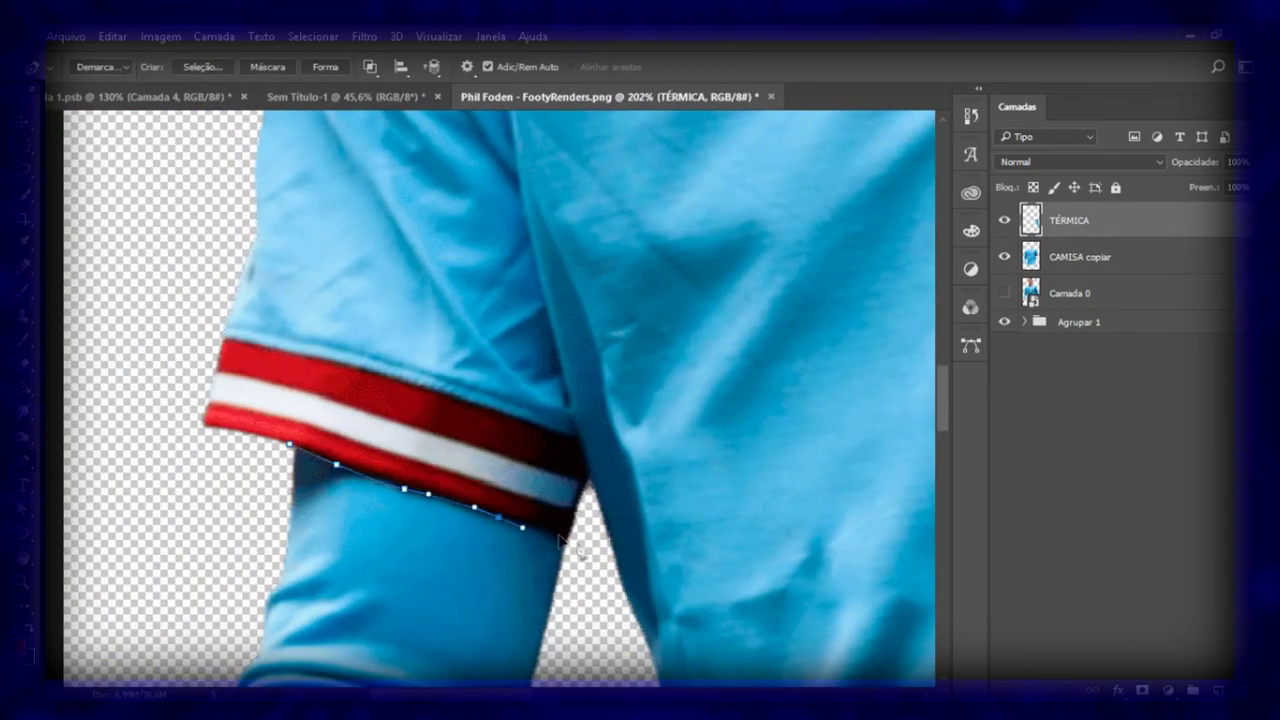
pyautogui.scroll(-5, 552, 380)
pyautogui.moveTo(420, 528); pyautogui.dragTo(403, 591)
pyautogui.scroll(-3, 403, 591)
pyautogui.moveTo(118, 603); pyautogui.dragTo(133, 506)
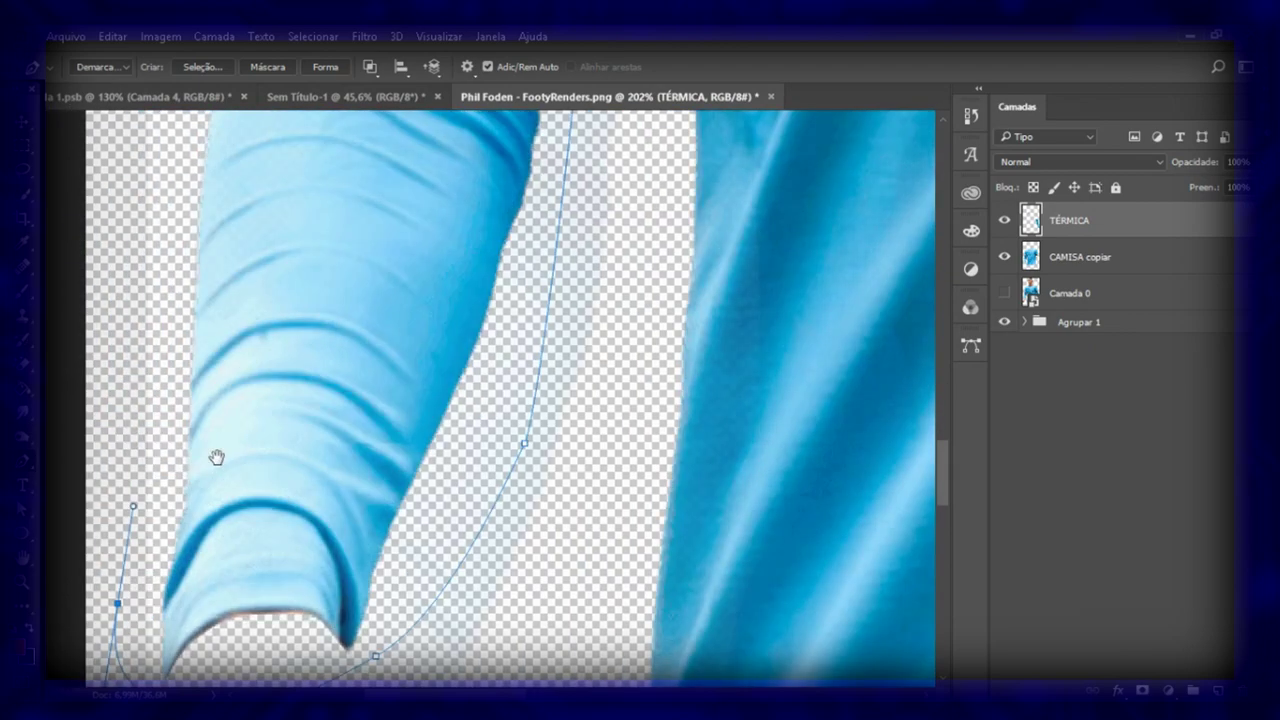
pyautogui.scroll(5, 216, 457)
pyautogui.hotkey('ctrl', 'Return')
pyautogui.click(1105, 257)
pyautogui.hotkey('ctrl', 'j')
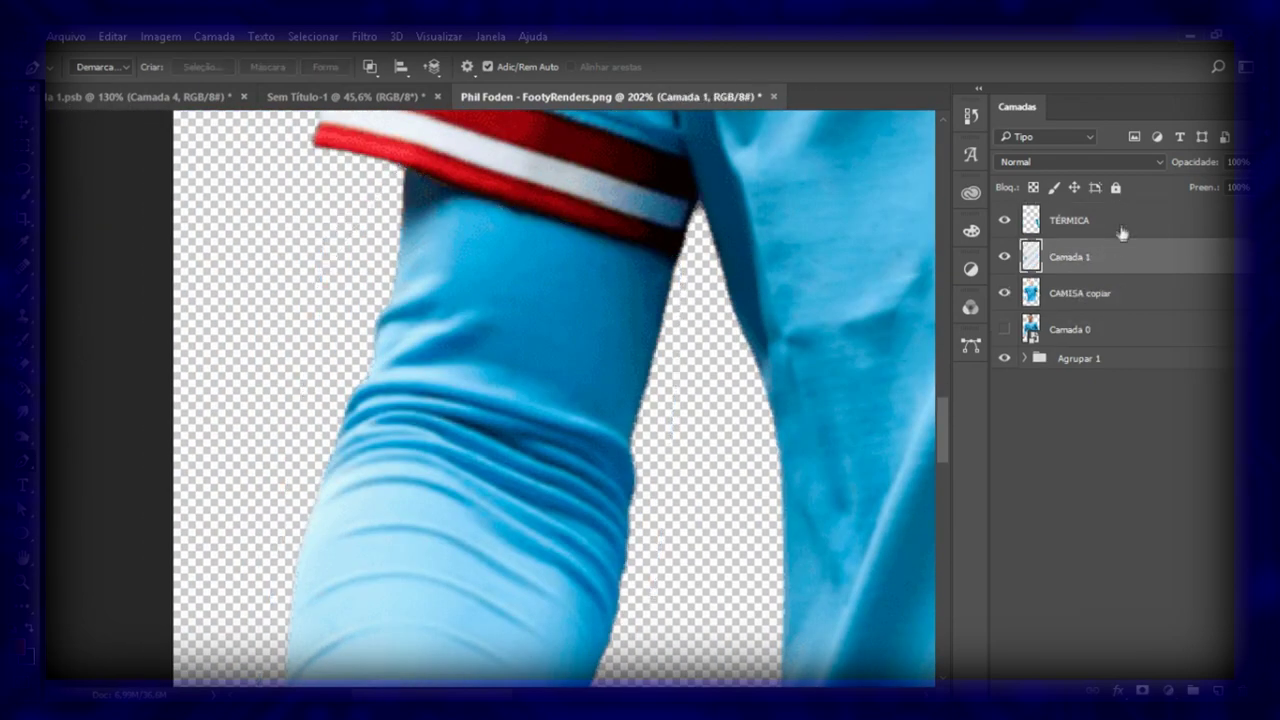
pyautogui.hotkey('ctrl', 'e')
pyautogui.click(1122, 222)
# Zoom in on the left sleeve cuff and load the shirt's outline as a selection
pyautogui.press('z')
pyautogui.hotkey('ctrl', '0')
pyautogui.moveTo(423, 420); pyautogui.dragTo(1040, 270)
pyautogui.keyDown('ctrl'); pyautogui.click(1031, 257); pyautogui.keyUp('ctrl')
pyautogui.press('s')
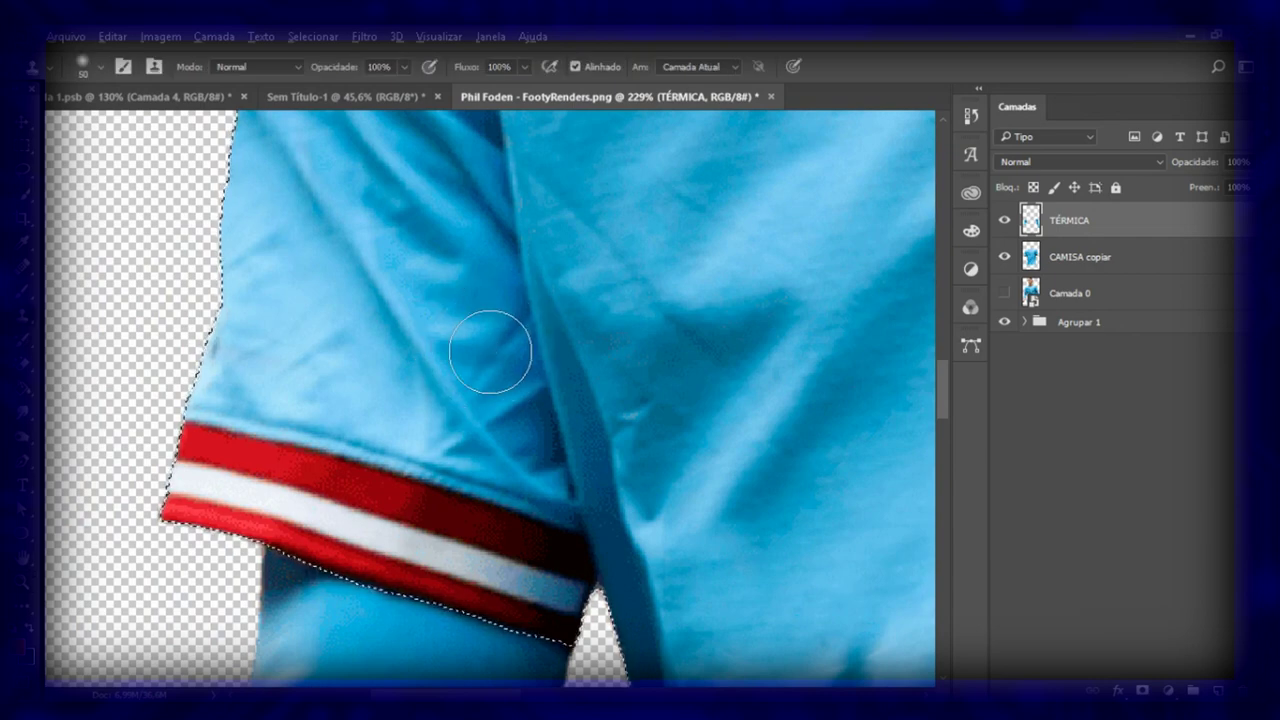
# Clone blue fabric over the red cuff band on the left sleeve
pyautogui.click(1080, 257)
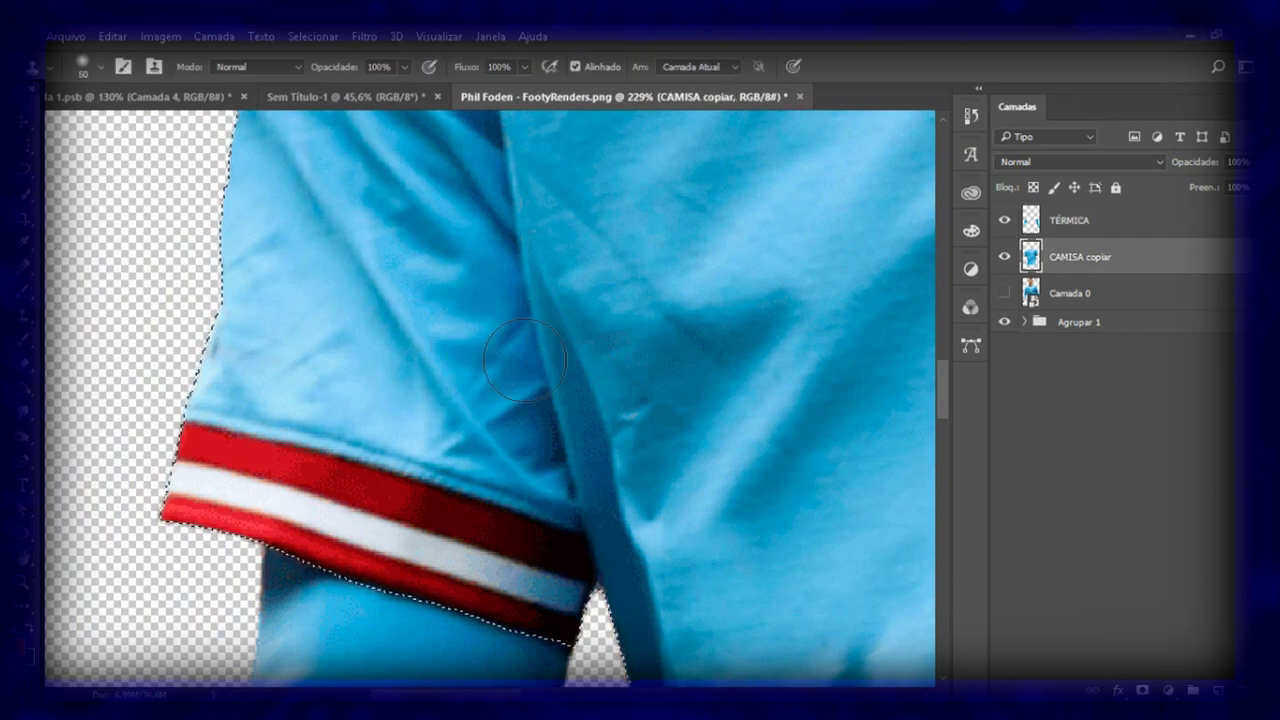
pyautogui.moveTo(543, 529)
pyautogui.mouseDown()
pyautogui.moveTo(543, 571)
pyautogui.moveTo(500, 522)
pyautogui.moveTo(280, 440)
pyautogui.moveTo(250, 408)
pyautogui.moveTo(180, 470)
pyautogui.moveTo(294, 543)
pyautogui.moveTo(328, 530)
pyautogui.moveTo(444, 570)
pyautogui.mouseUp()
pyautogui.press(']')
pyautogui.press(']')
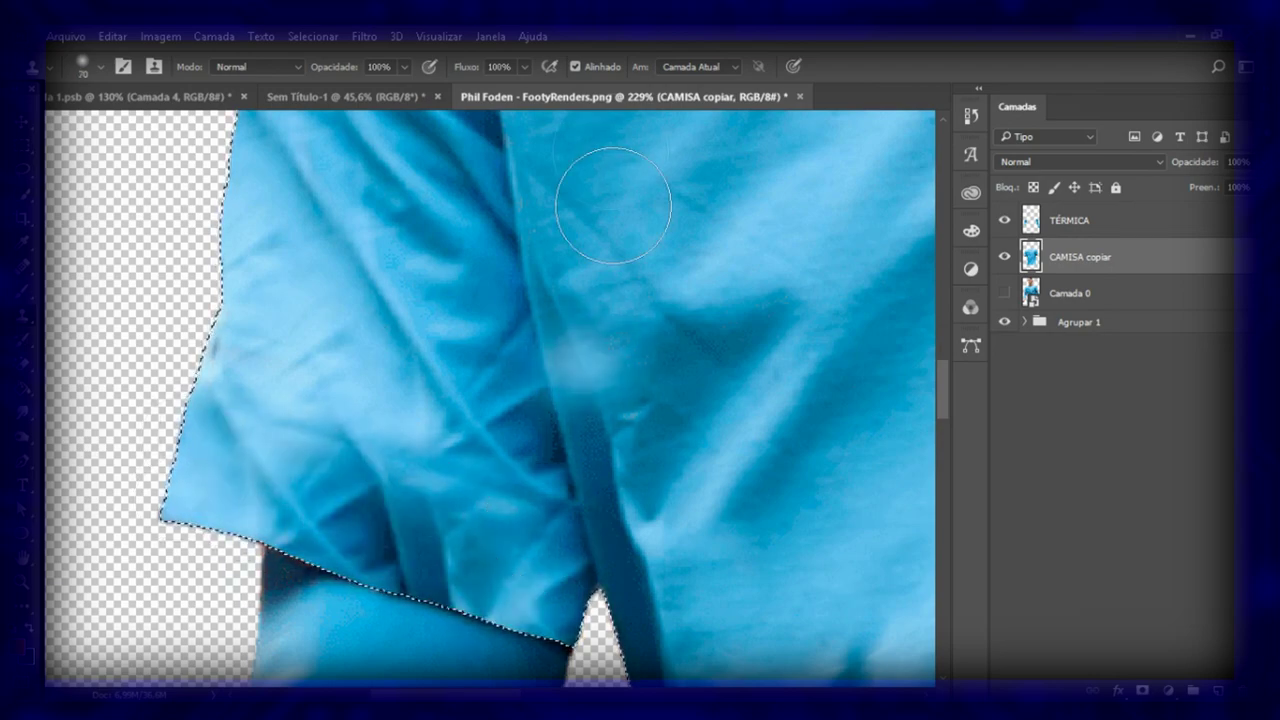
pyautogui.press('z')
pyautogui.hotkey('ctrl', '0')
# Clone the right cuff's red-and-white trim and crease into plain blue, then show Camada 0 again
pyautogui.moveTo(610, 450); pyautogui.dragTo(766, 420)
pyautogui.press('s')
pyautogui.keyDown('alt'); pyautogui.click(505, 122); pyautogui.keyUp('alt')
pyautogui.moveTo(640, 300)
pyautogui.mouseDown()
pyautogui.moveTo(614, 386)
pyautogui.moveTo(571, 357)
pyautogui.moveTo(465, 447)
pyautogui.moveTo(334, 491)
pyautogui.mouseUp()
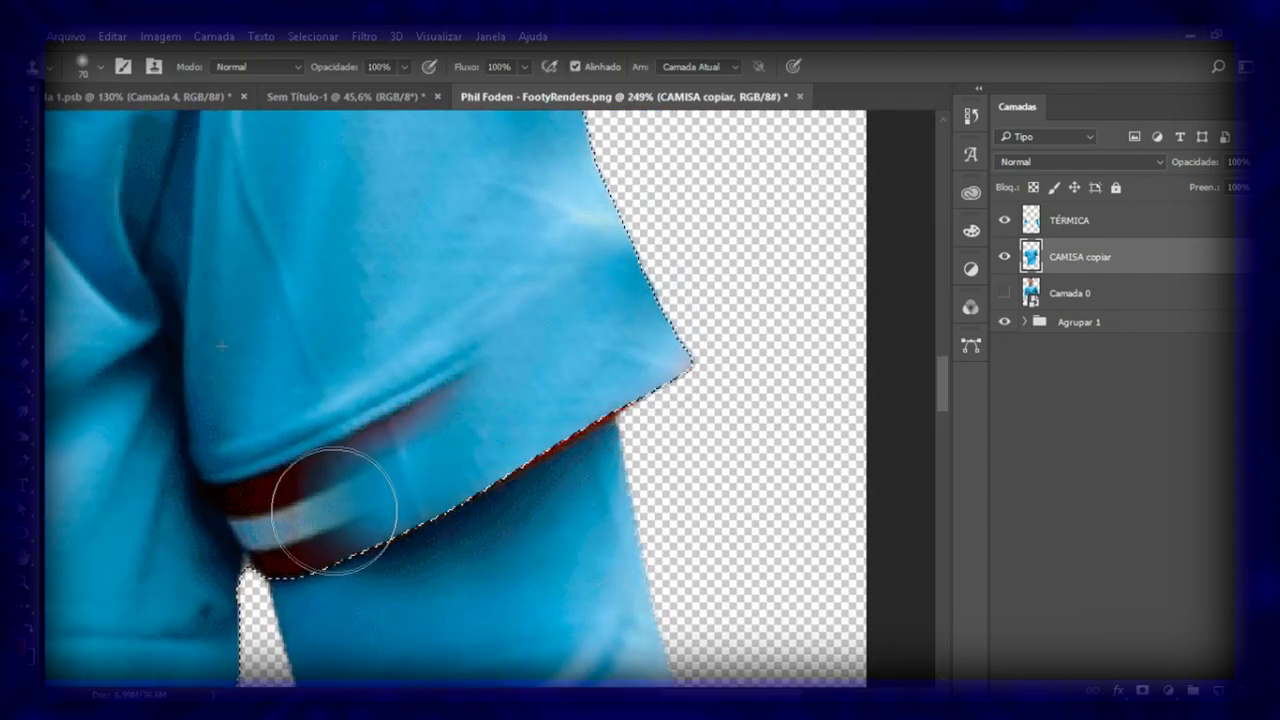
pyautogui.keyDown('alt'); pyautogui.click(429, 220); pyautogui.keyUp('alt')
pyautogui.moveTo(444, 378)
pyautogui.mouseDown()
pyautogui.moveTo(306, 457)
pyautogui.moveTo(312, 545)
pyautogui.moveTo(271, 457)
pyautogui.mouseUp()
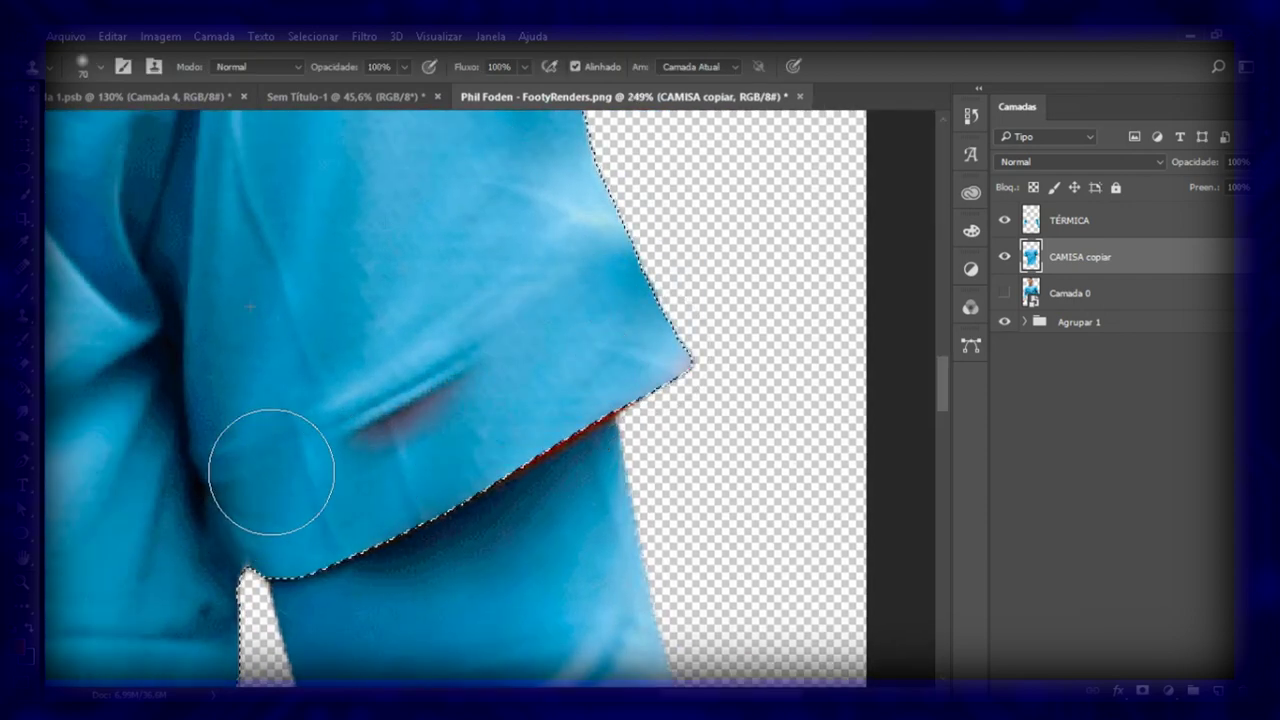
pyautogui.moveTo(350, 430); pyautogui.dragTo(500, 371)
pyautogui.keyDown('alt'); pyautogui.click(229, 326); pyautogui.keyUp('alt')
pyautogui.press('[')
pyautogui.press('[')
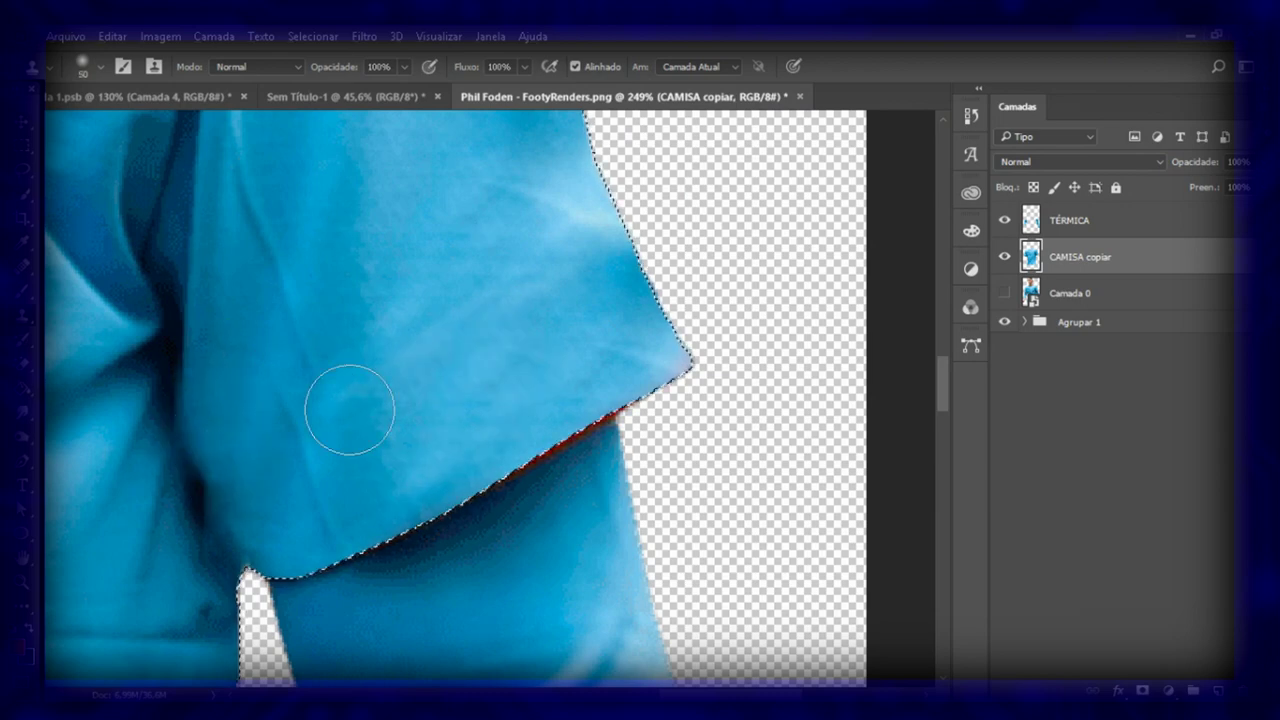
pyautogui.press('z')
pyautogui.click(605, 67)
pyautogui.click(1004, 293)
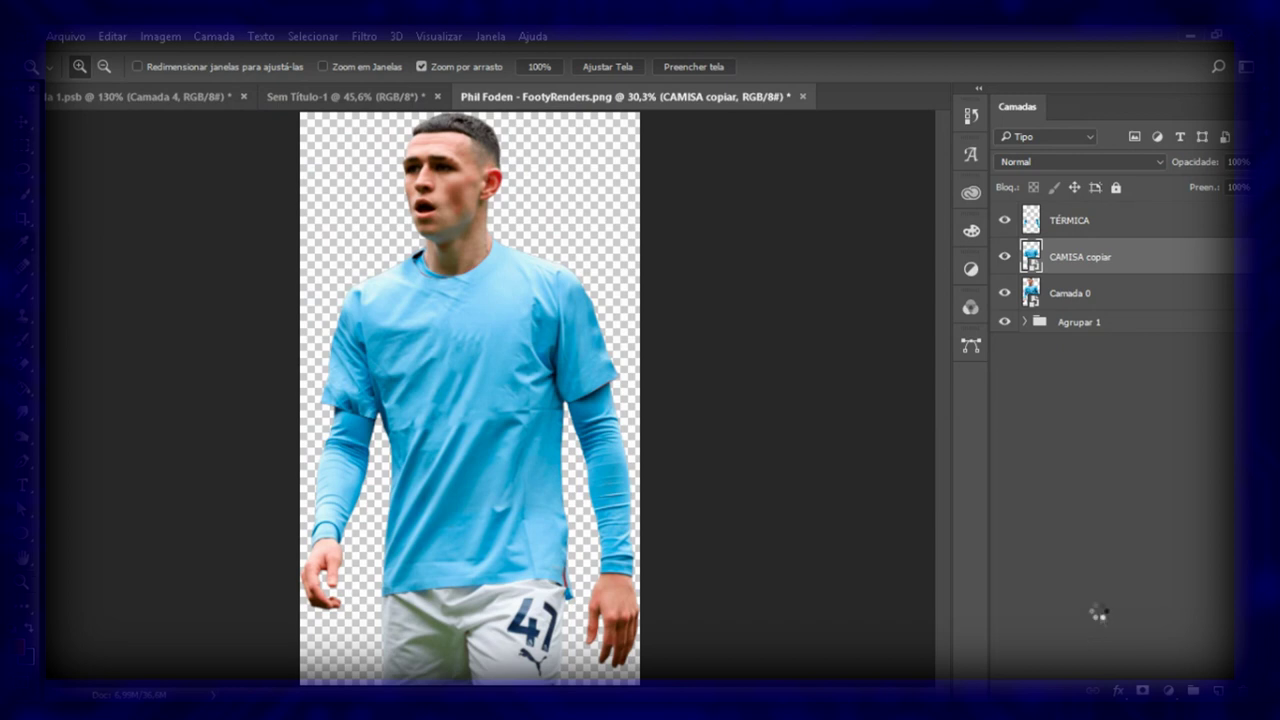
# Grey CAMISA copiar with Hue/Saturation at Saturation -100 and Lightness +21
pyautogui.hotkey('ctrl', 'u')
pyautogui.moveTo(647, 150); pyautogui.dragTo(784, 130)
pyautogui.moveTo(731, 300); pyautogui.dragTo(622, 304)
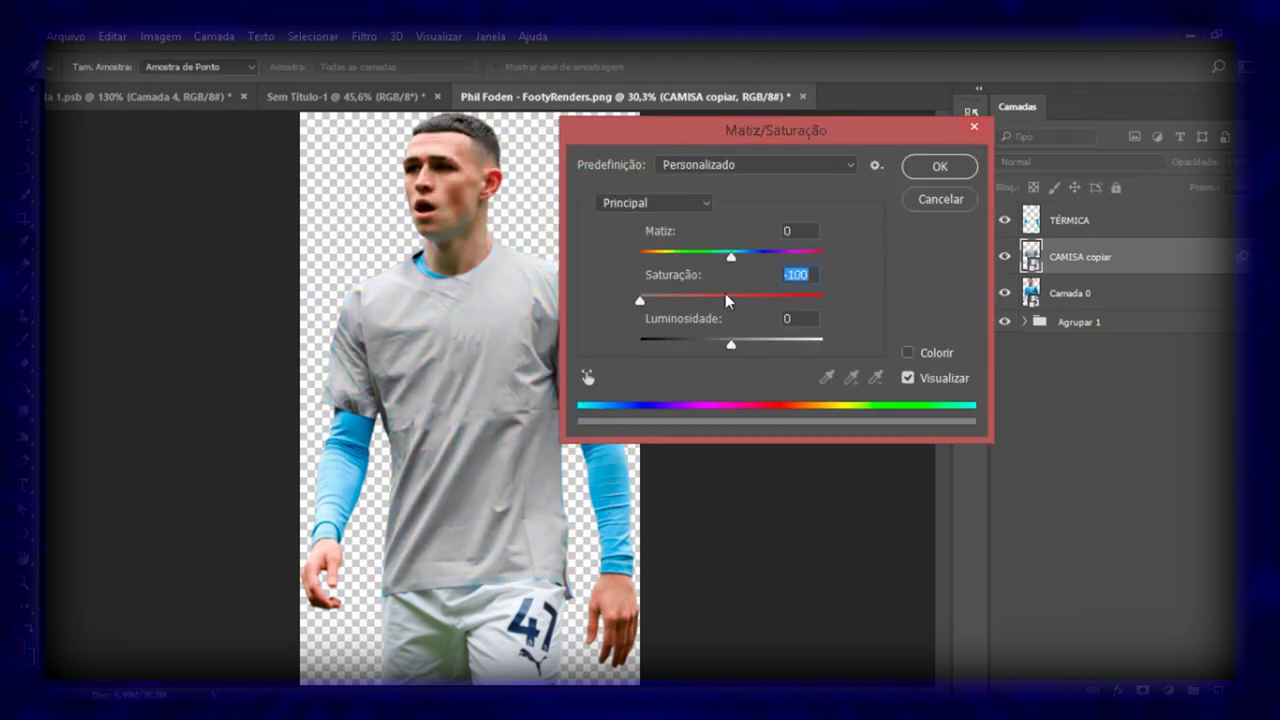
pyautogui.moveTo(731, 344); pyautogui.dragTo(751, 344)
pyautogui.press('Return')
# Copy the grey Hue/Saturation filter onto the TÉRMICA sleeves layer
pyautogui.click(1011, 212)
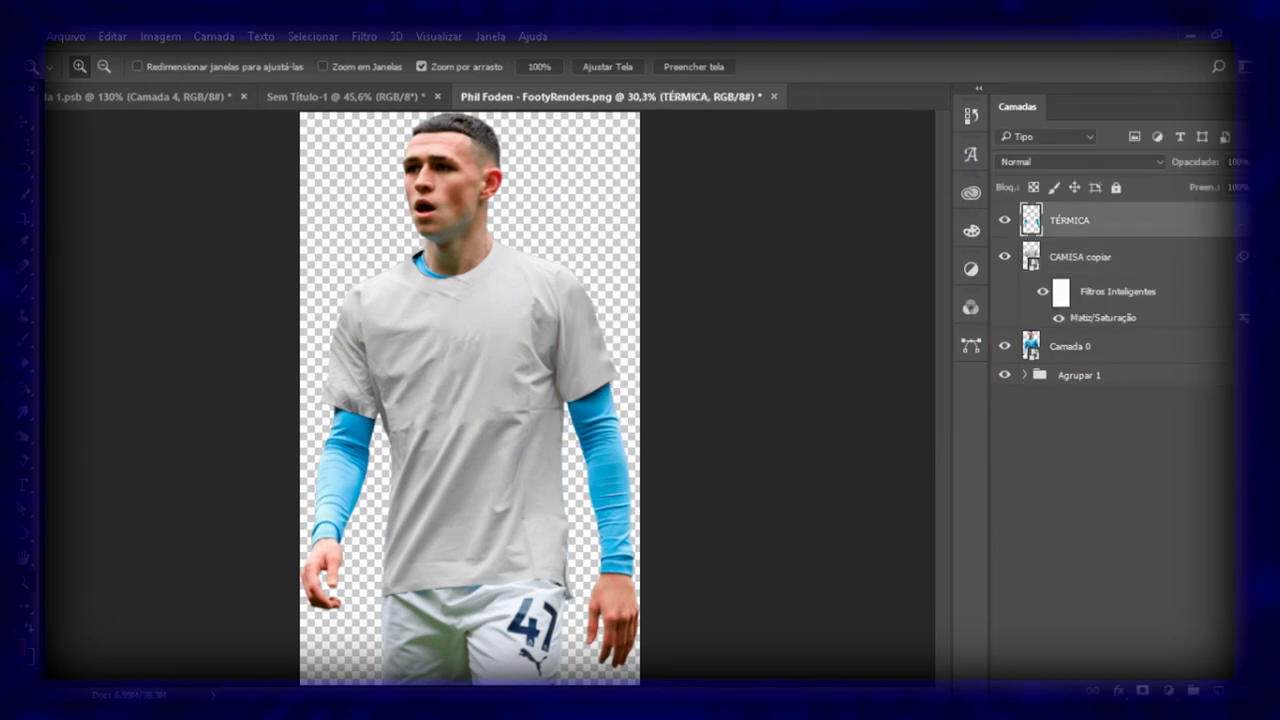
pyautogui.click(1080, 257)
pyautogui.moveTo(1117, 291); pyautogui.dragTo(1069, 220)
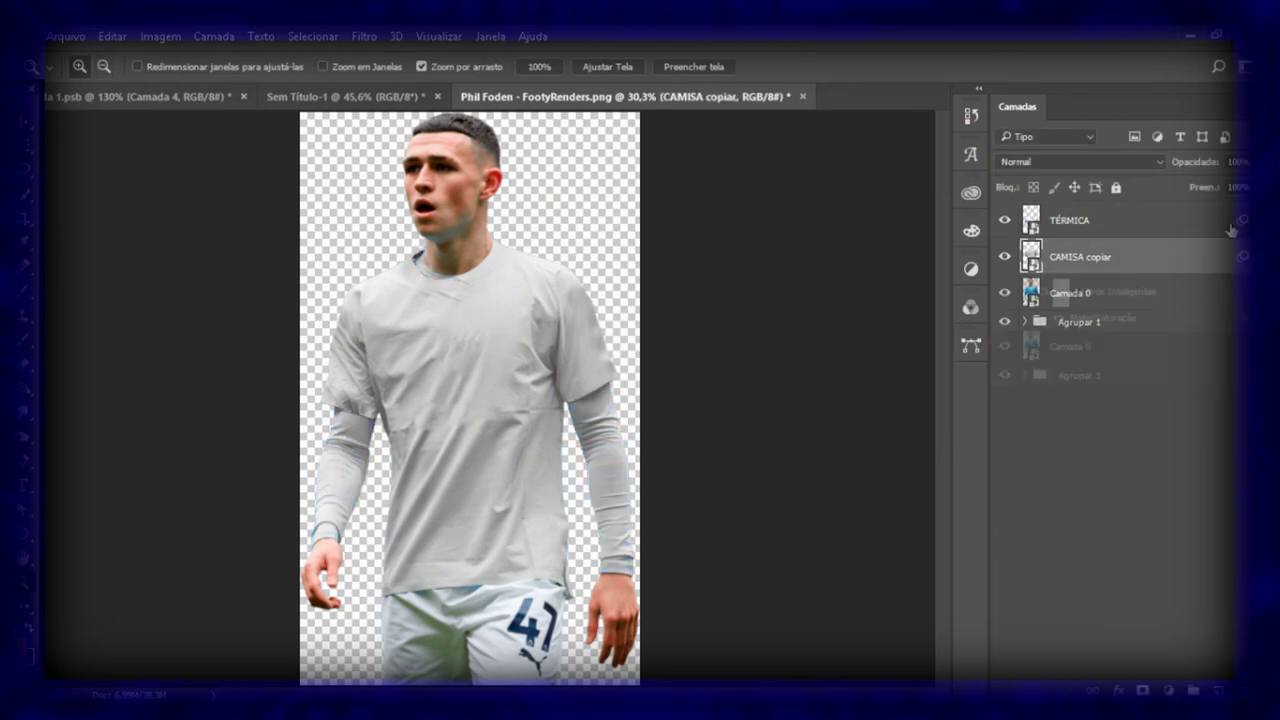
# Add a navy-filled layer clipped to TÉRMICA in Multiply mode
pyautogui.hotkey('ctrl', 'shift', 'alt', 'n')
pyautogui.press('g')
pyautogui.click(518, 445)
pyautogui.keyDown('alt'); pyautogui.click(1084, 238); pyautogui.keyUp('alt')
pyautogui.click(1080, 161)
pyautogui.press('Down')
pyautogui.press('Down')
pyautogui.press('Down')
pyautogui.press('Down')
pyautogui.press('Down')
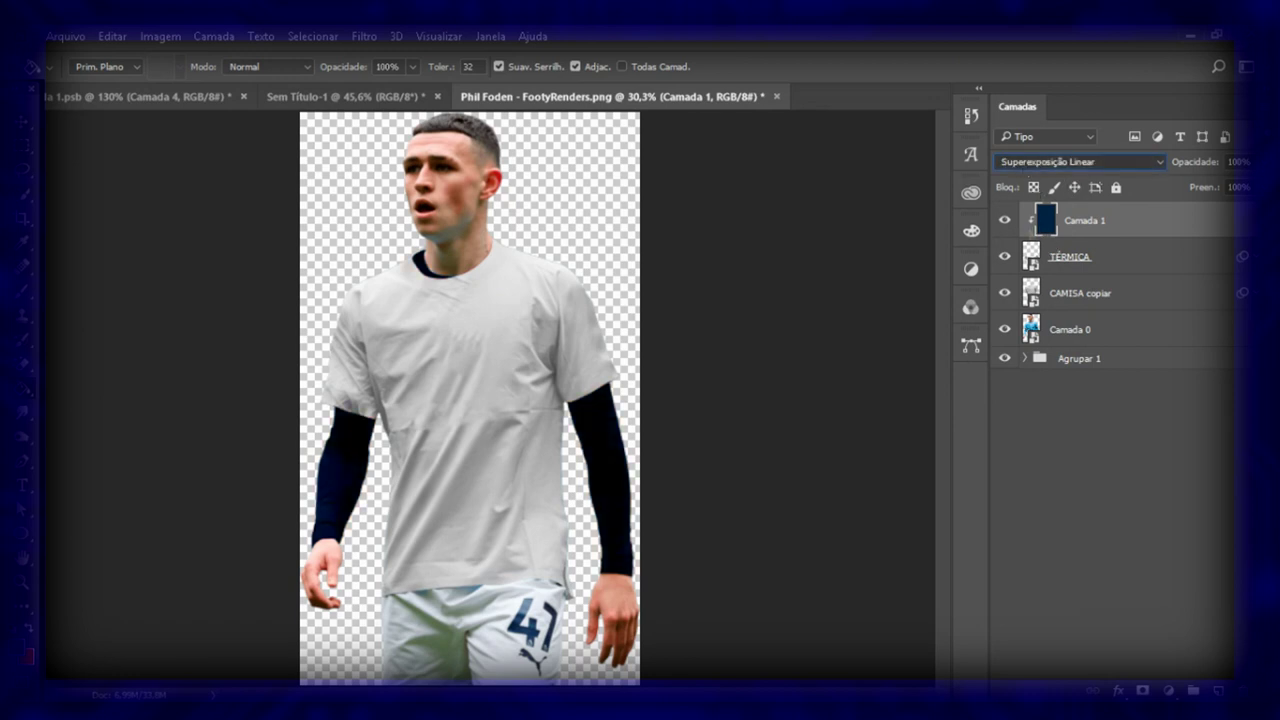
# Move the navy and TÉRMICA layers below the shirt and merge them
pyautogui.keyDown('shift'); pyautogui.click(1100, 258); pyautogui.keyUp('shift')
pyautogui.moveTo(1094, 276); pyautogui.dragTo(1093, 303)
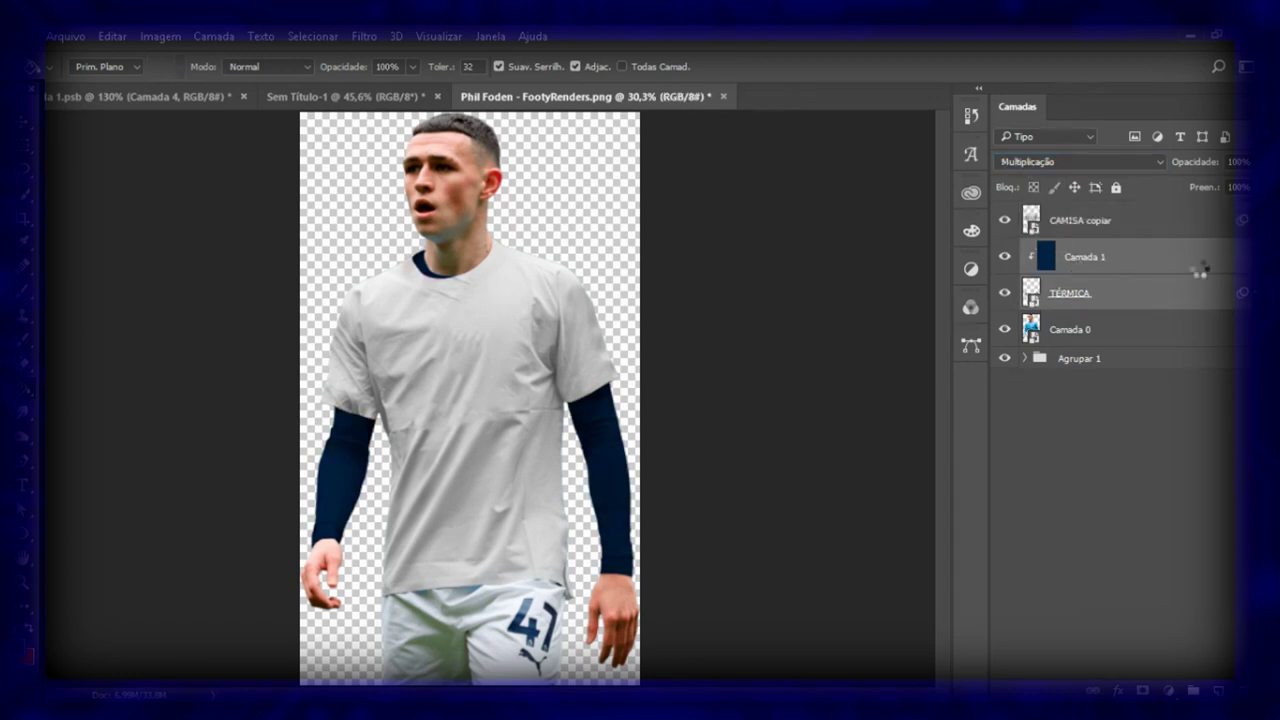
pyautogui.hotkey('ctrl', 'e')
# Raise the Levels output black level on CAMISA copiar to 42
pyautogui.click(1150, 220)
pyautogui.click(1142, 690)
pyautogui.hotkey('ctrl', 'z')
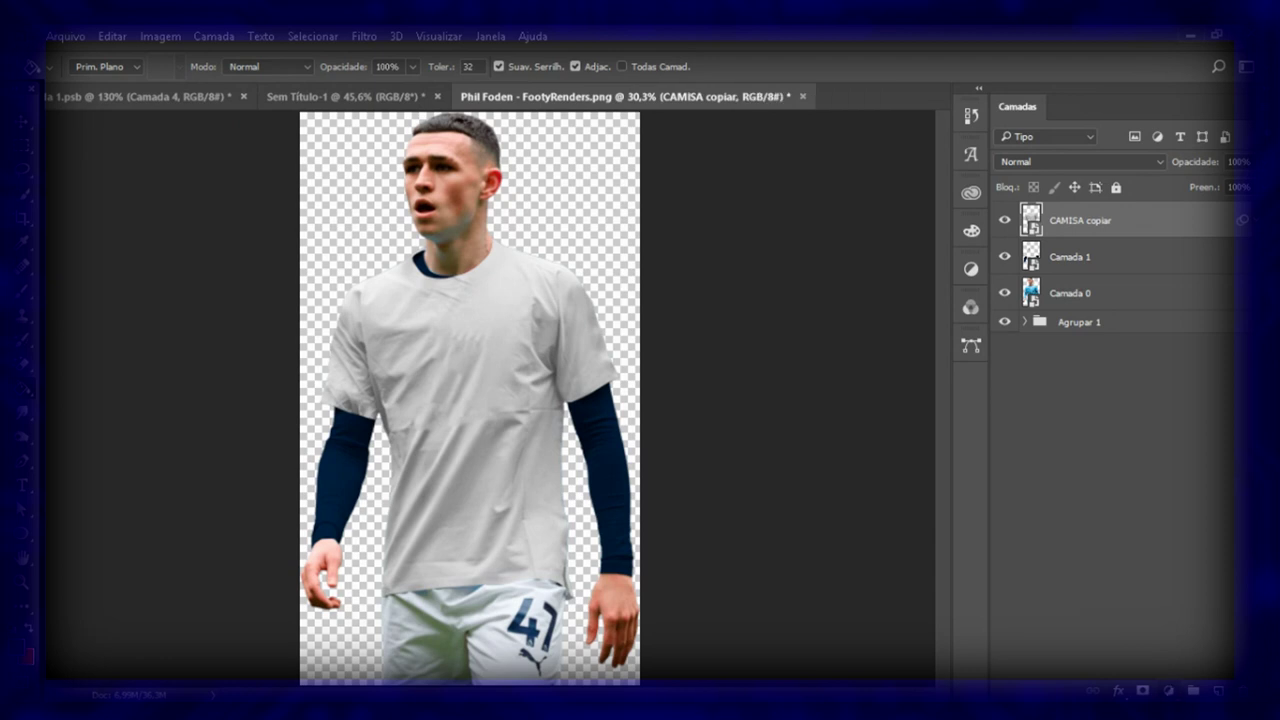
pyautogui.moveTo(766, 394); pyautogui.dragTo(799, 394)
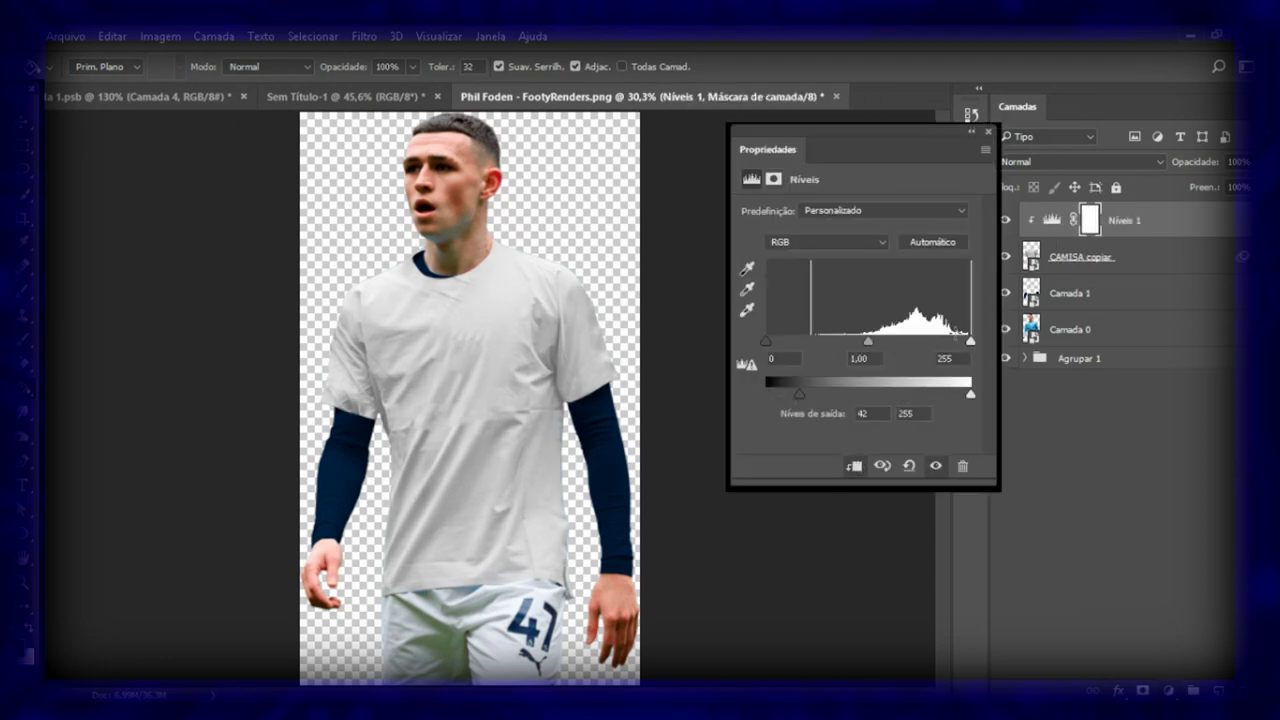
# Adjust the shirt's Levels highlights and shadows, then add a new empty layer
pyautogui.moveTo(970, 341); pyautogui.dragTo(944, 342)
pyautogui.moveTo(775, 343)
pyautogui.mouseDown()
pyautogui.moveTo(881, 343)
pyautogui.moveTo(857, 342)
pyautogui.mouseUp()
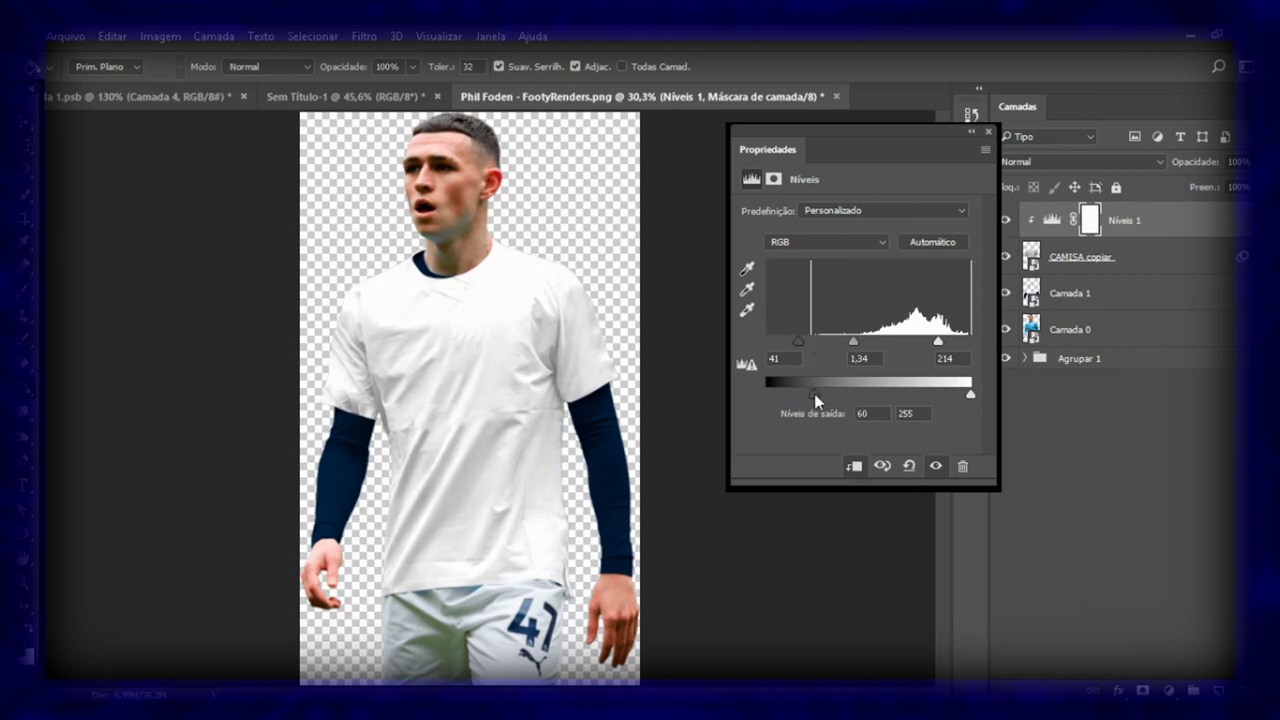
pyautogui.click(988, 131)
pyautogui.hotkey('ctrl', 'shift', 'alt', 'n')
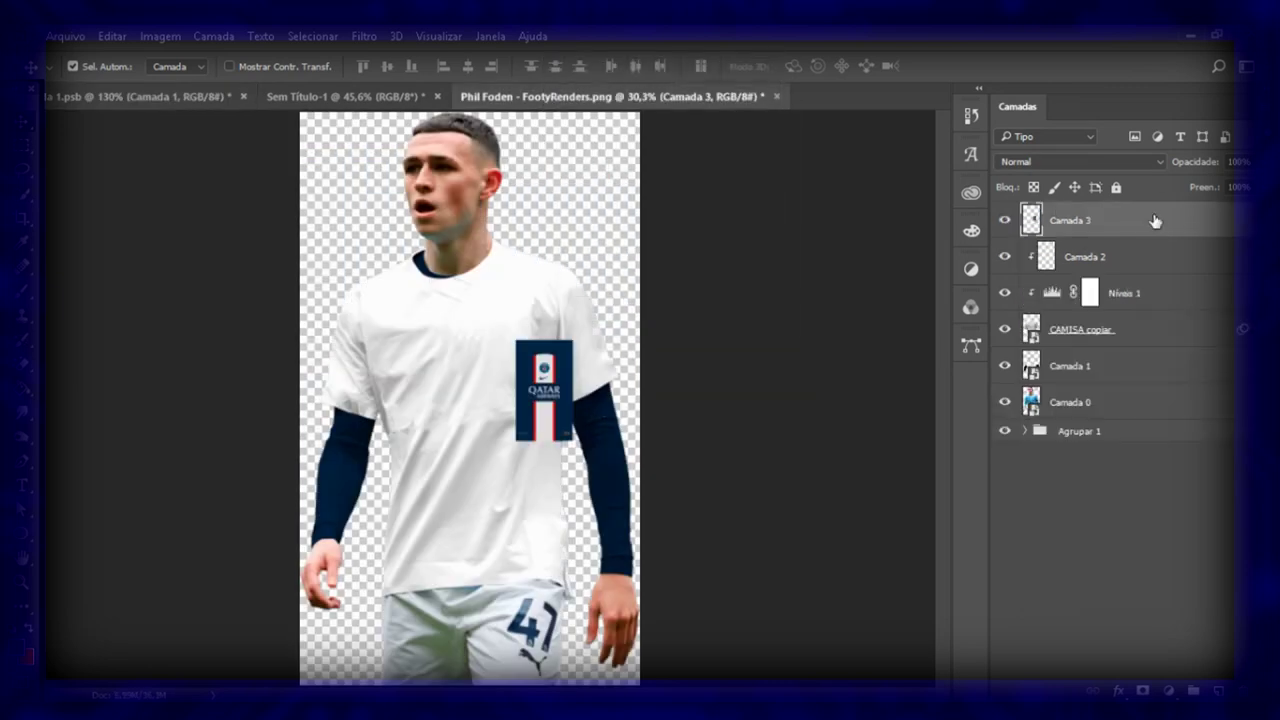
# Enlarge the PSG shirt over the torso, clip it, and blend with Superexposição Linear
pyautogui.hotkey('ctrl', 't')
pyautogui.moveTo(572, 440)
pyautogui.mouseDown()
pyautogui.moveTo(512, 548)
pyautogui.moveTo(523, 553)
pyautogui.mouseUp()
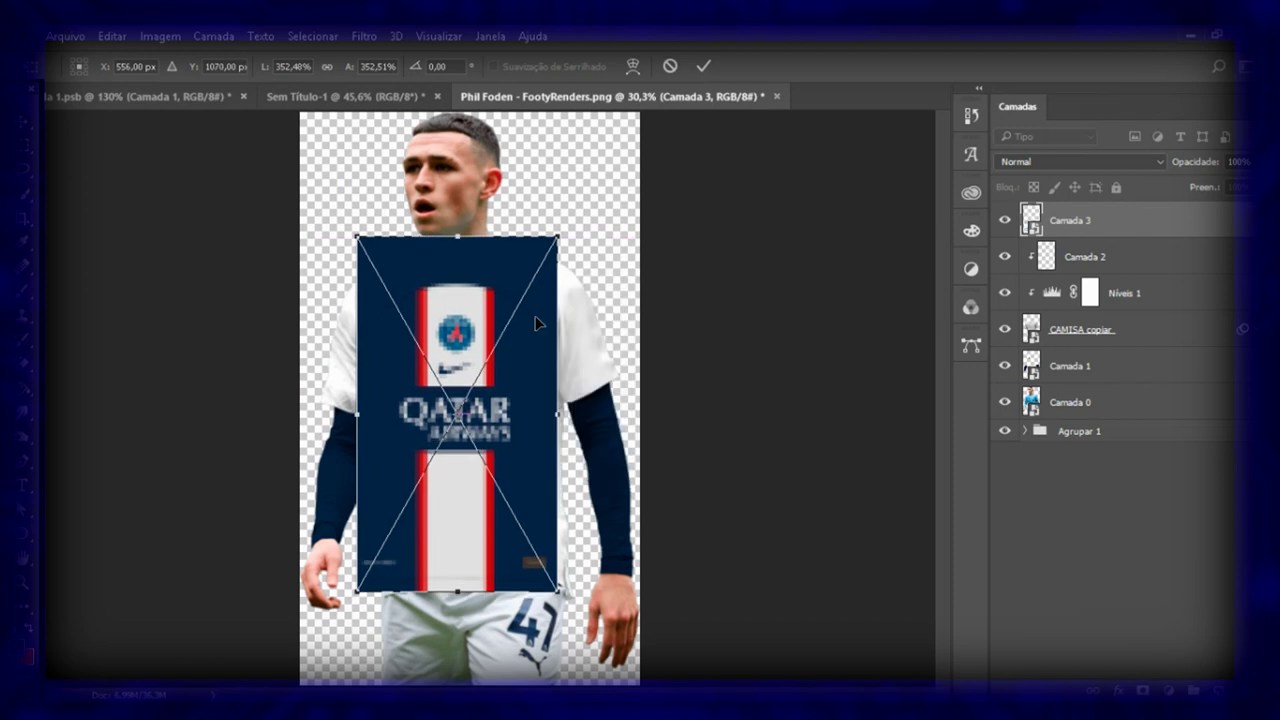
pyautogui.click(703, 65)
pyautogui.keyDown('alt'); pyautogui.click(1111, 238); pyautogui.keyUp('alt')
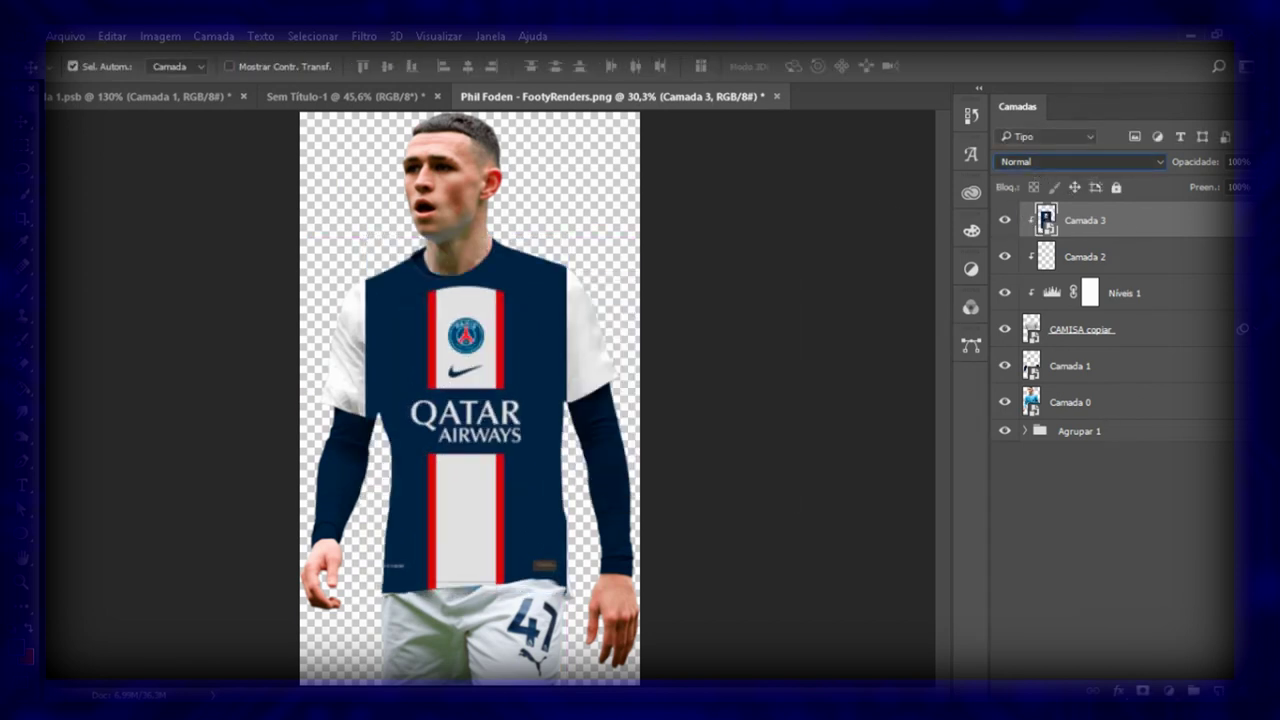
pyautogui.hotkey('shift', 'alt', 'm')
pyautogui.hotkey('shift', 'alt', 'w')
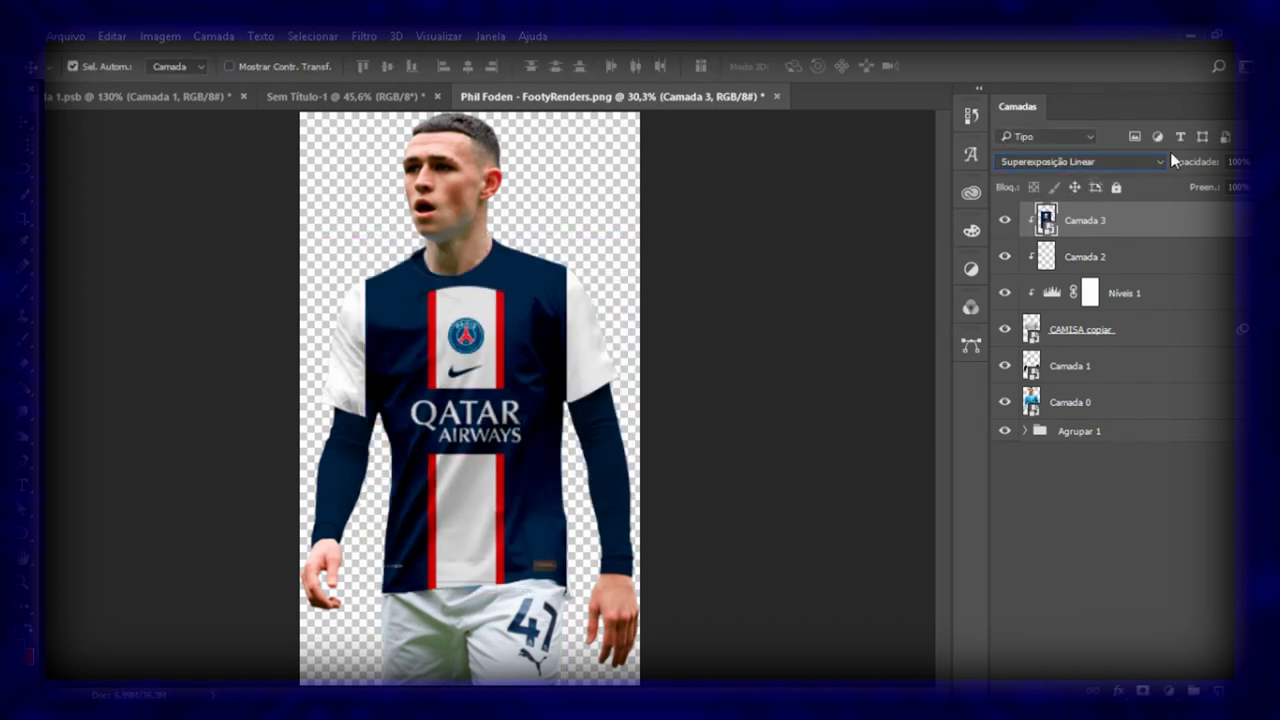
# Warp the PSG shirt's corners, left edge and centre stripe to fit the torso
pyautogui.hotkey('ctrl', 't')
pyautogui.click(632, 65)
pyautogui.moveTo(567, 593); pyautogui.dragTo(571, 608)
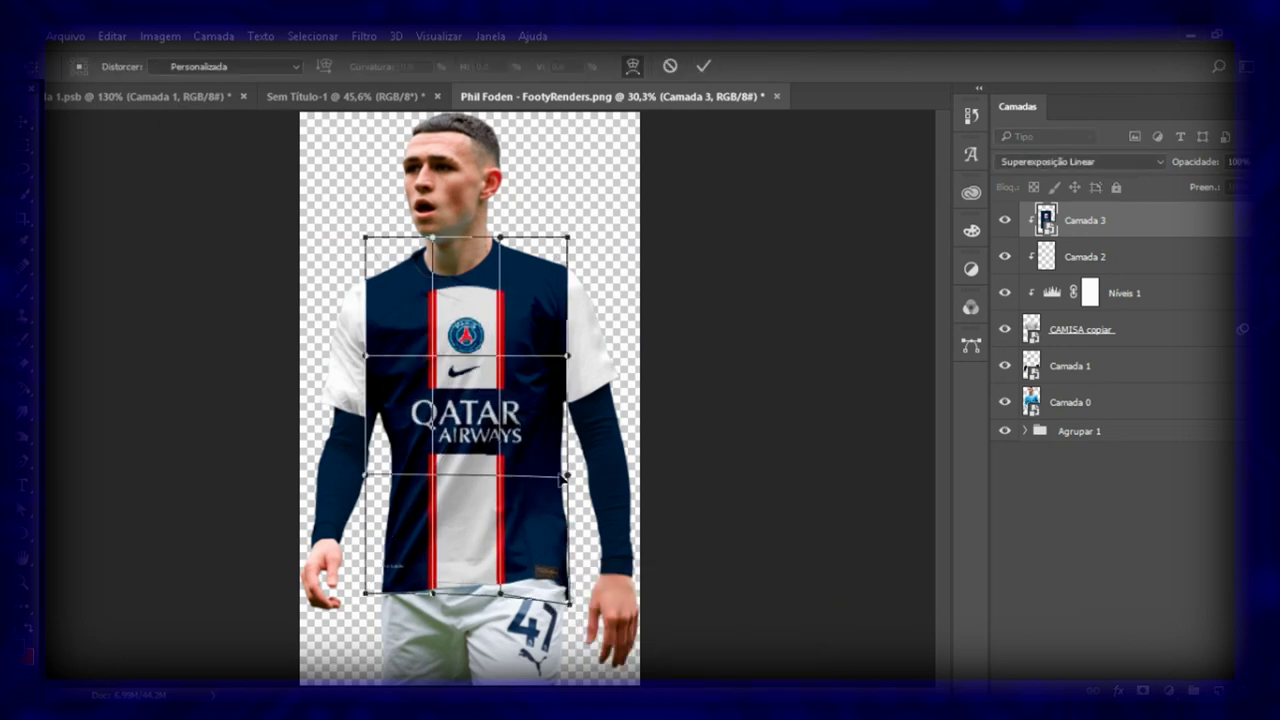
pyautogui.moveTo(567, 237)
pyautogui.mouseDown()
pyautogui.moveTo(593, 251)
pyautogui.moveTo(565, 251)
pyautogui.mouseUp()
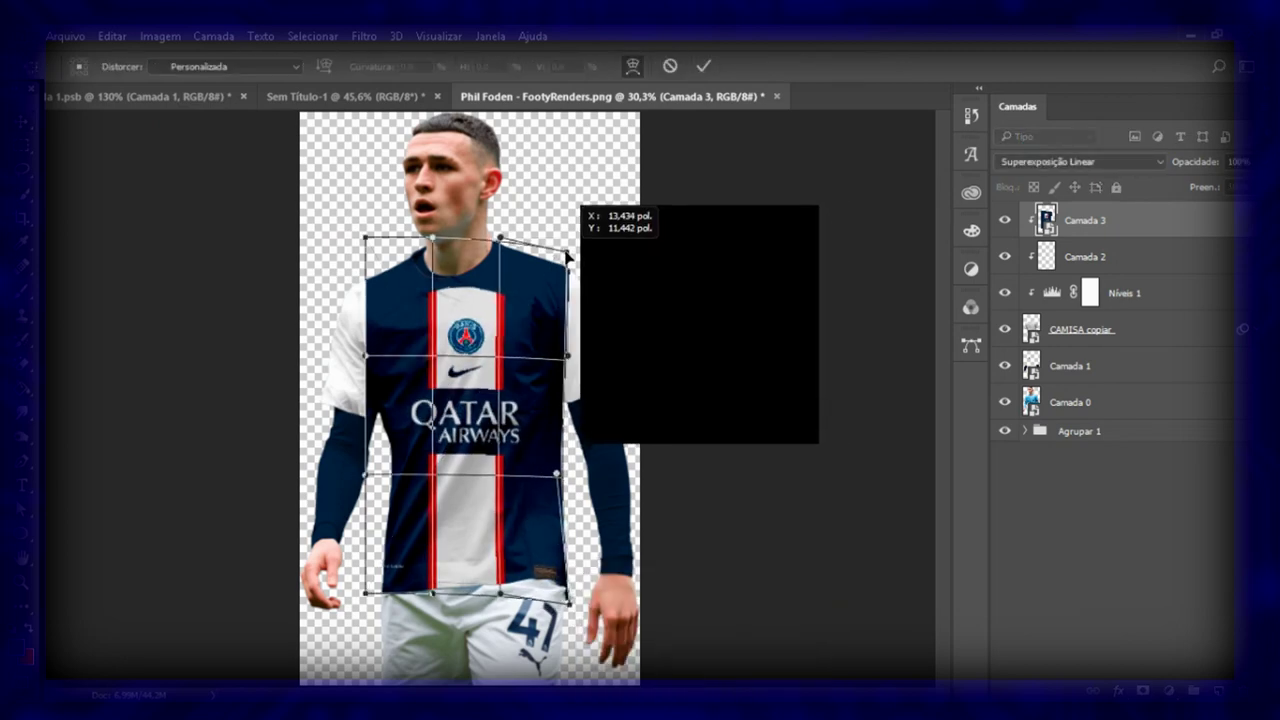
pyautogui.moveTo(366, 238); pyautogui.dragTo(331, 261)
pyautogui.moveTo(378, 383); pyautogui.dragTo(370, 597)
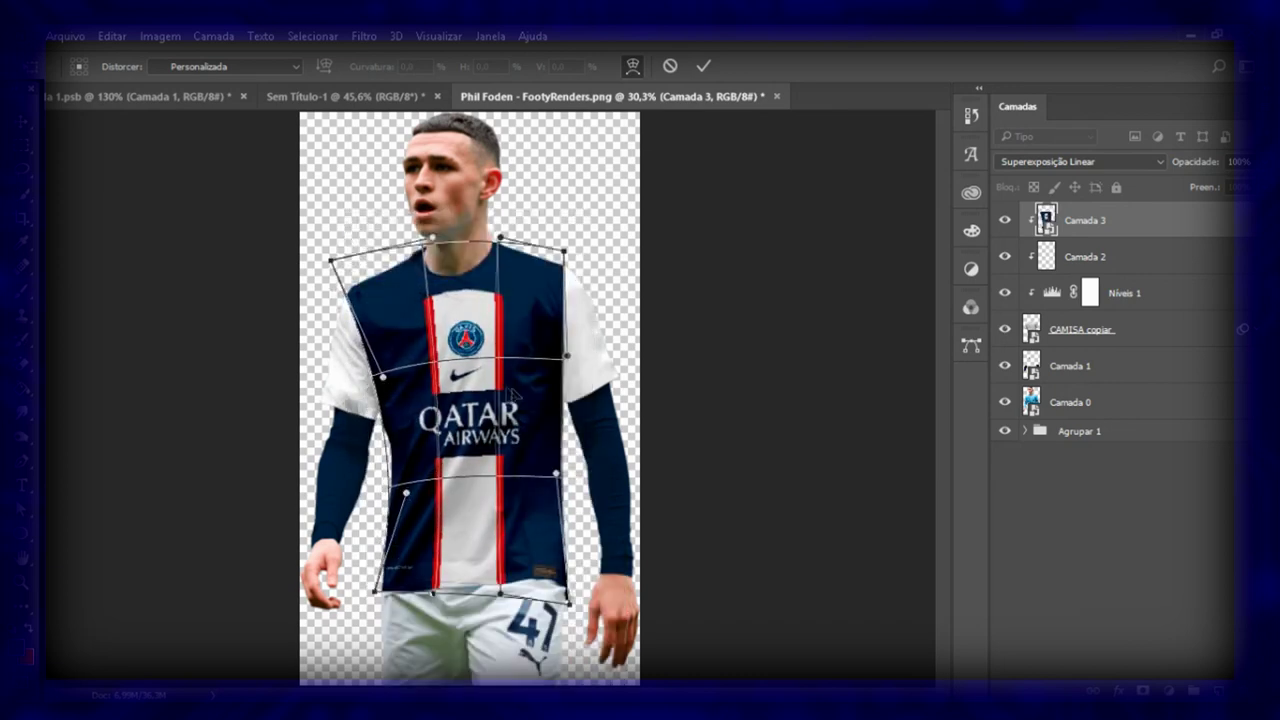
pyautogui.moveTo(478, 540); pyautogui.dragTo(463, 545)
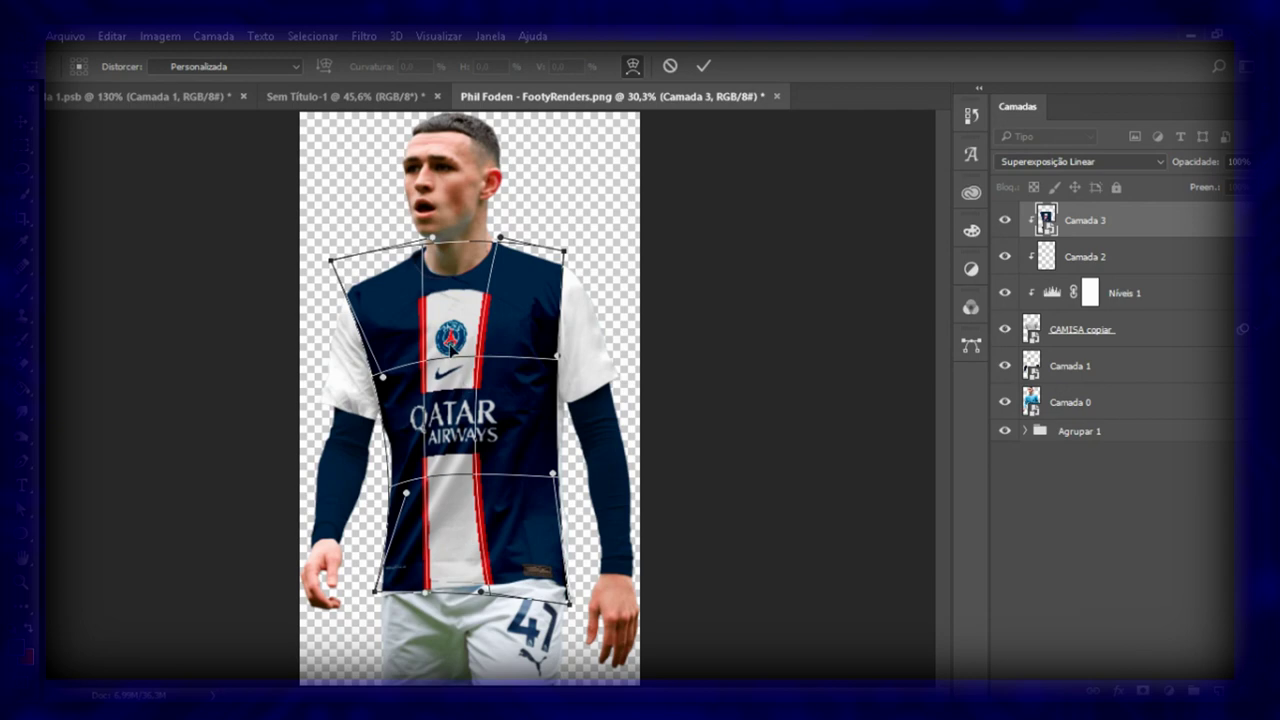
pyautogui.moveTo(450, 348); pyautogui.dragTo(452, 349)
pyautogui.click(702, 67)
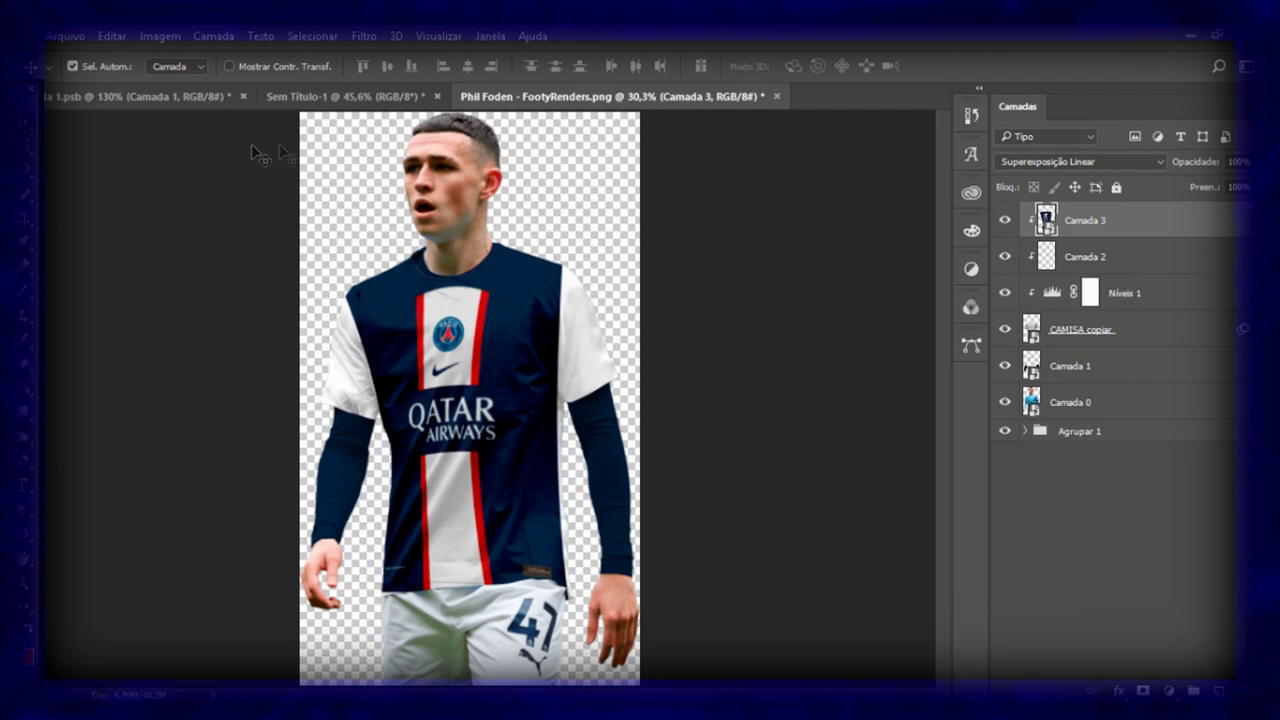
pyautogui.click(1163, 268)
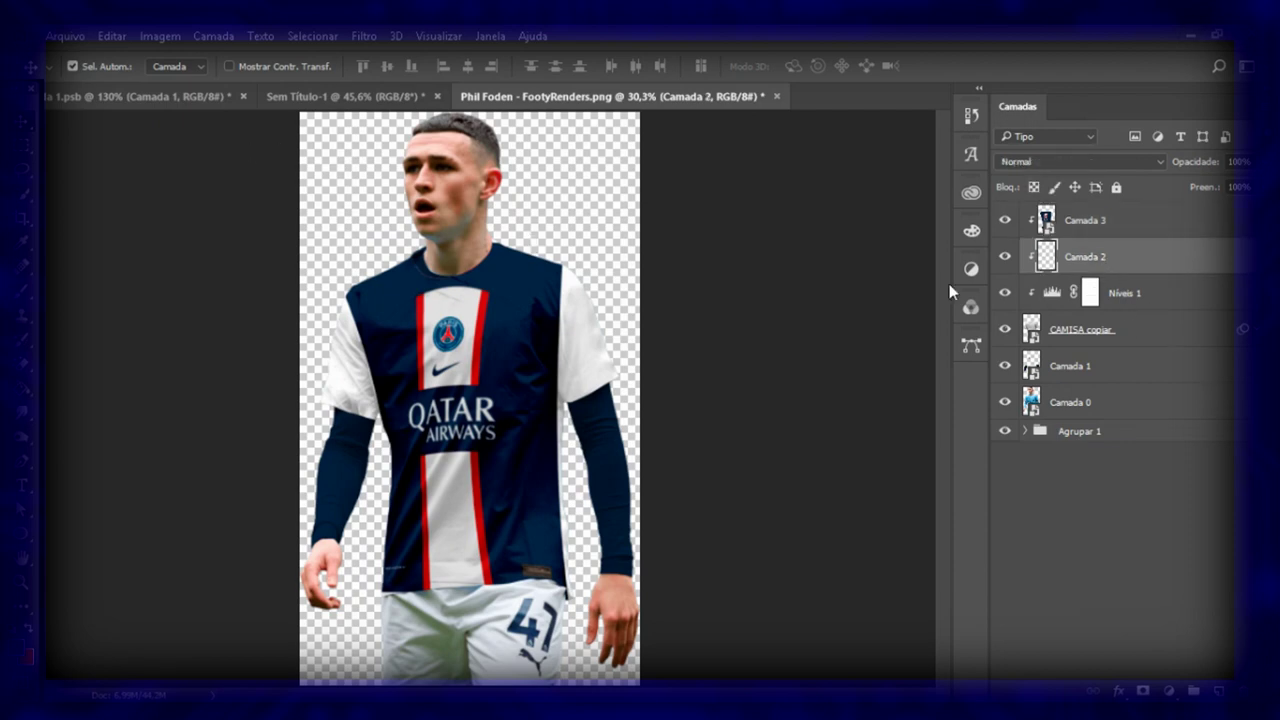
# Fill Camada 2 with dark navy blended in Superexposição Linear
pyautogui.press('g')
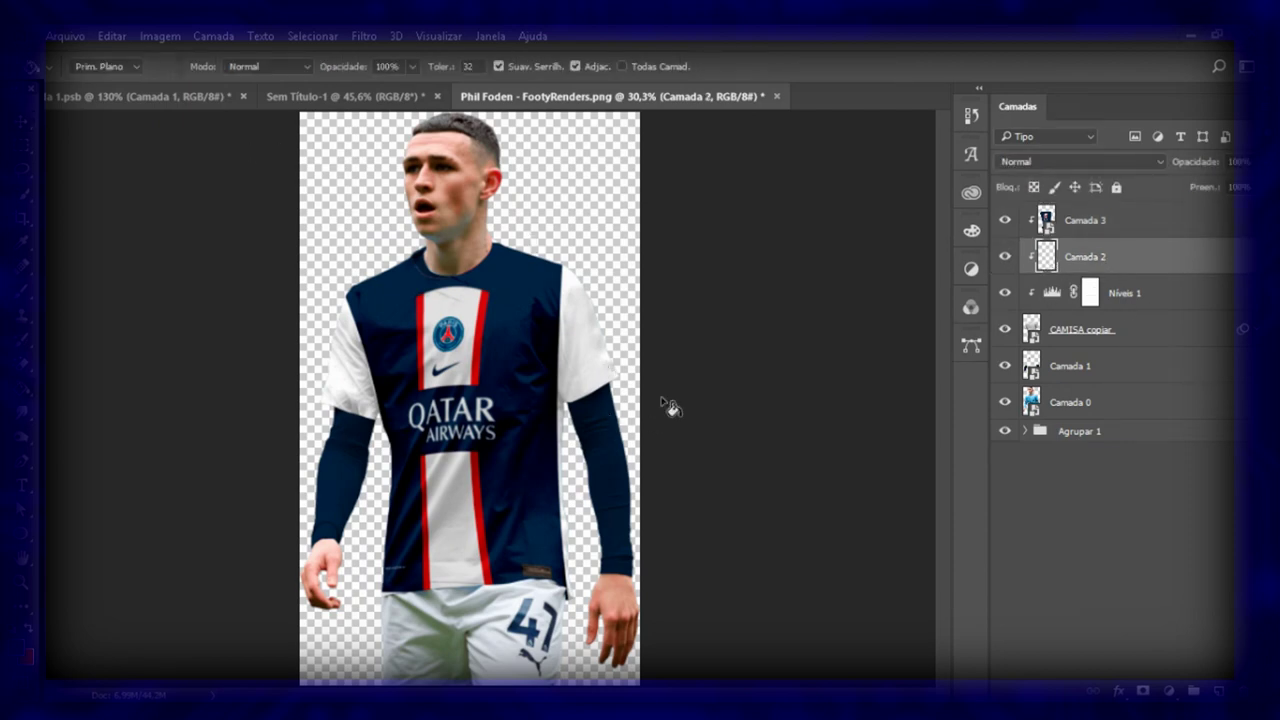
pyautogui.click(605, 410)
pyautogui.hotkey('shift', 'alt', 'w')
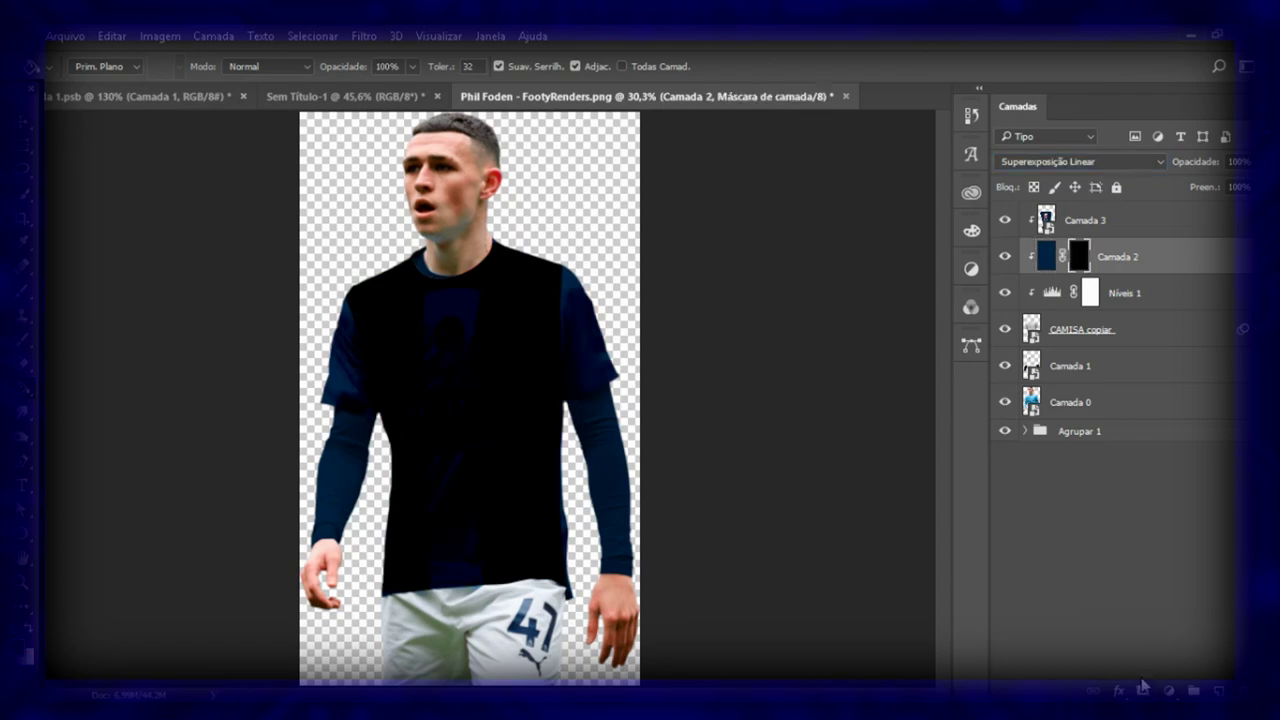
pyautogui.press('z')
pyautogui.moveTo(602, 405); pyautogui.dragTo(723, 451)
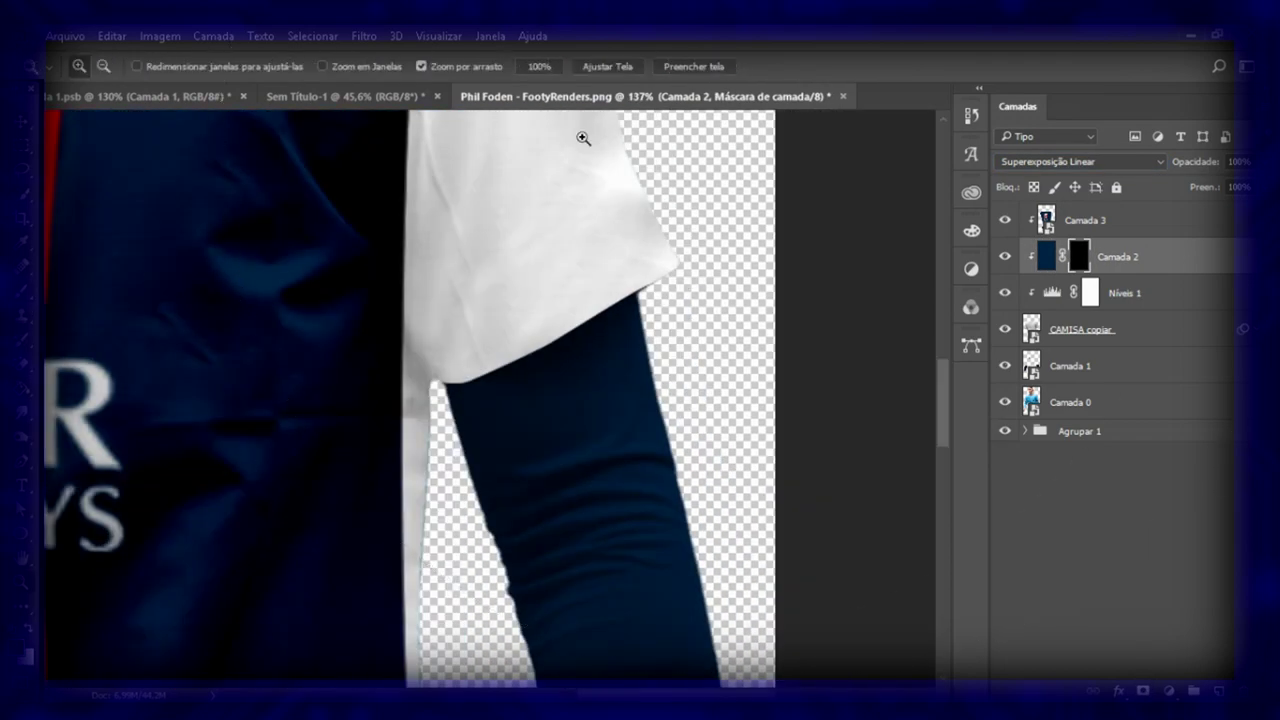
pyautogui.hotkey('ctrl', '0')
# Re-warp Camada 3 so its top-right and lower-left corners fit the body
pyautogui.click(1085, 220)
pyautogui.moveTo(634, 471); pyautogui.dragTo(668, 484)
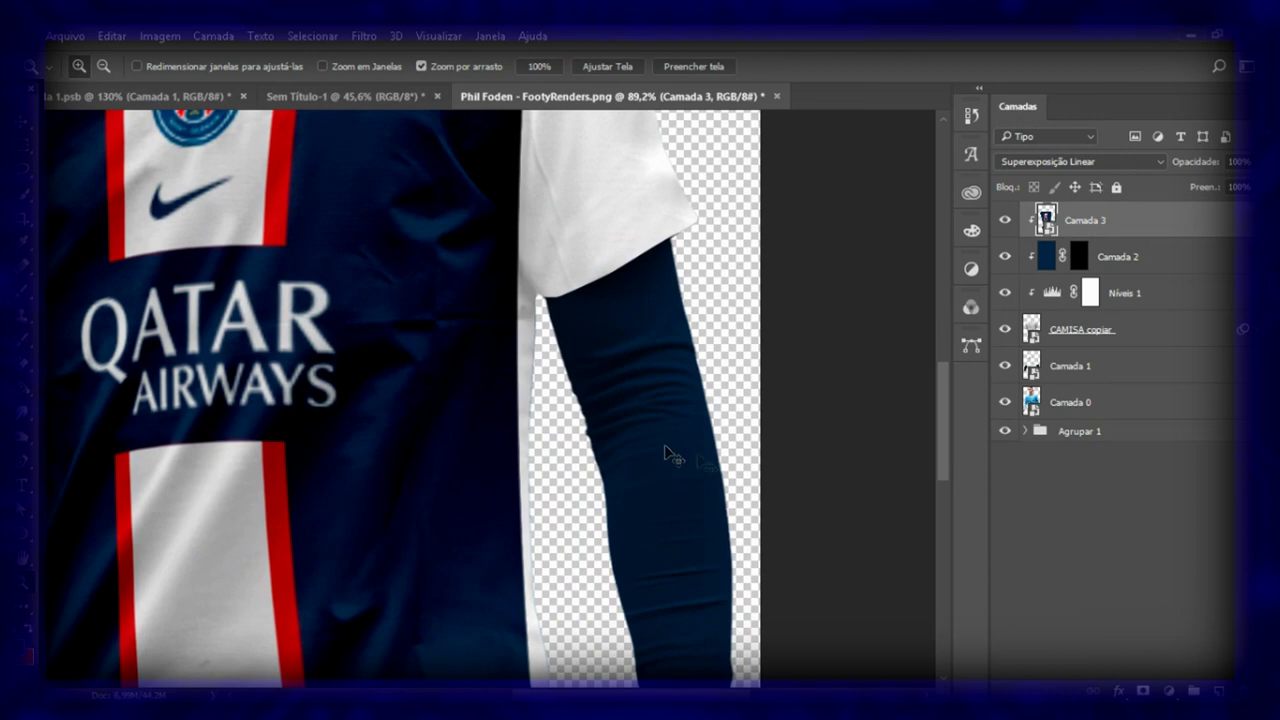
pyautogui.hotkey('ctrl', 't')
pyautogui.click(632, 66)
pyautogui.moveTo(523, 206)
pyautogui.mouseDown()
pyautogui.moveTo(537, 170)
pyautogui.moveTo(558, 172)
pyautogui.mouseUp()
pyautogui.moveTo(947, 430); pyautogui.dragTo(949, 510)
pyautogui.moveTo(525, 465); pyautogui.dragTo(585, 505)
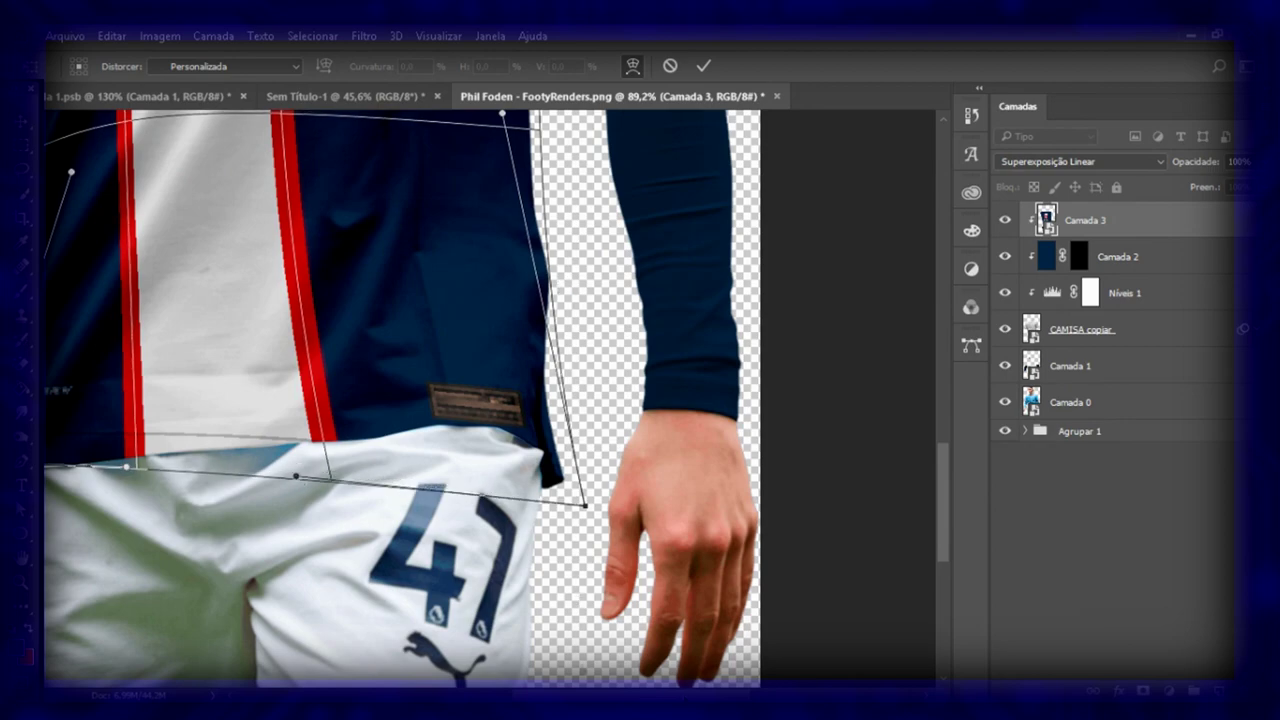
pyautogui.hscroll(-2, 581, 668)
pyautogui.hscroll(-5, 581, 668)
pyautogui.moveTo(505, 466); pyautogui.dragTo(527, 482)
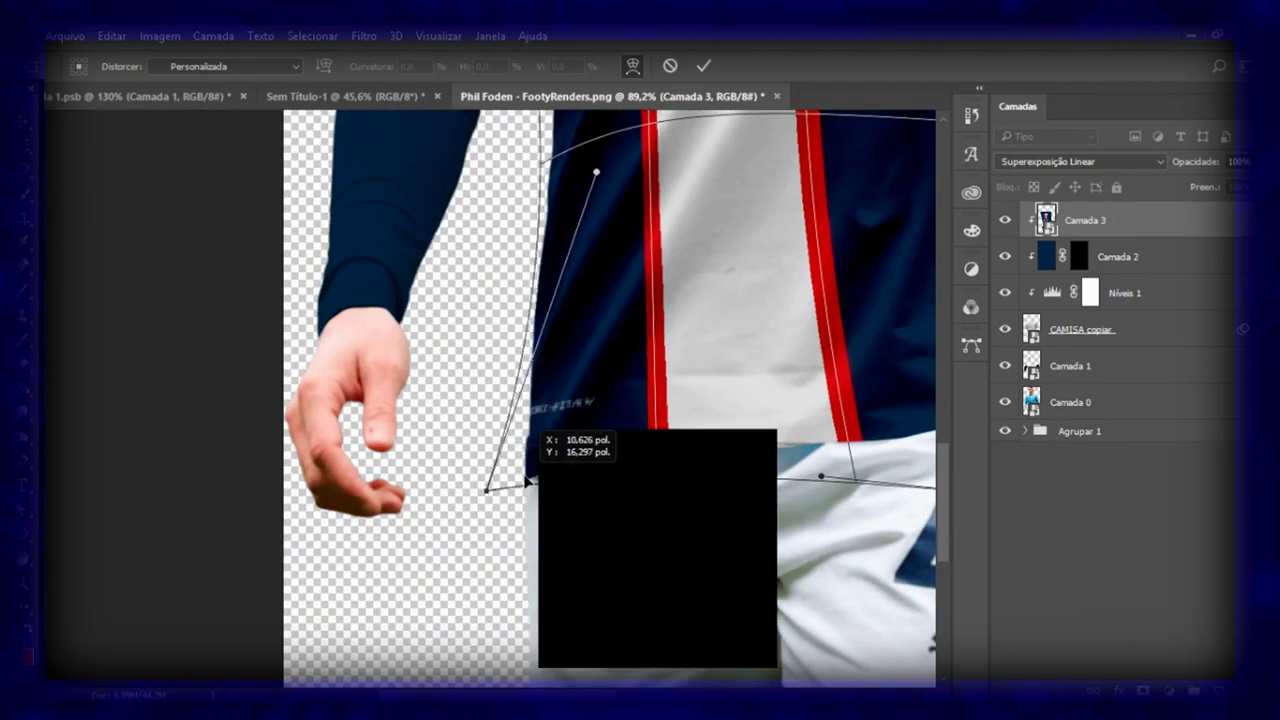
pyautogui.moveTo(946, 505); pyautogui.dragTo(946, 395)
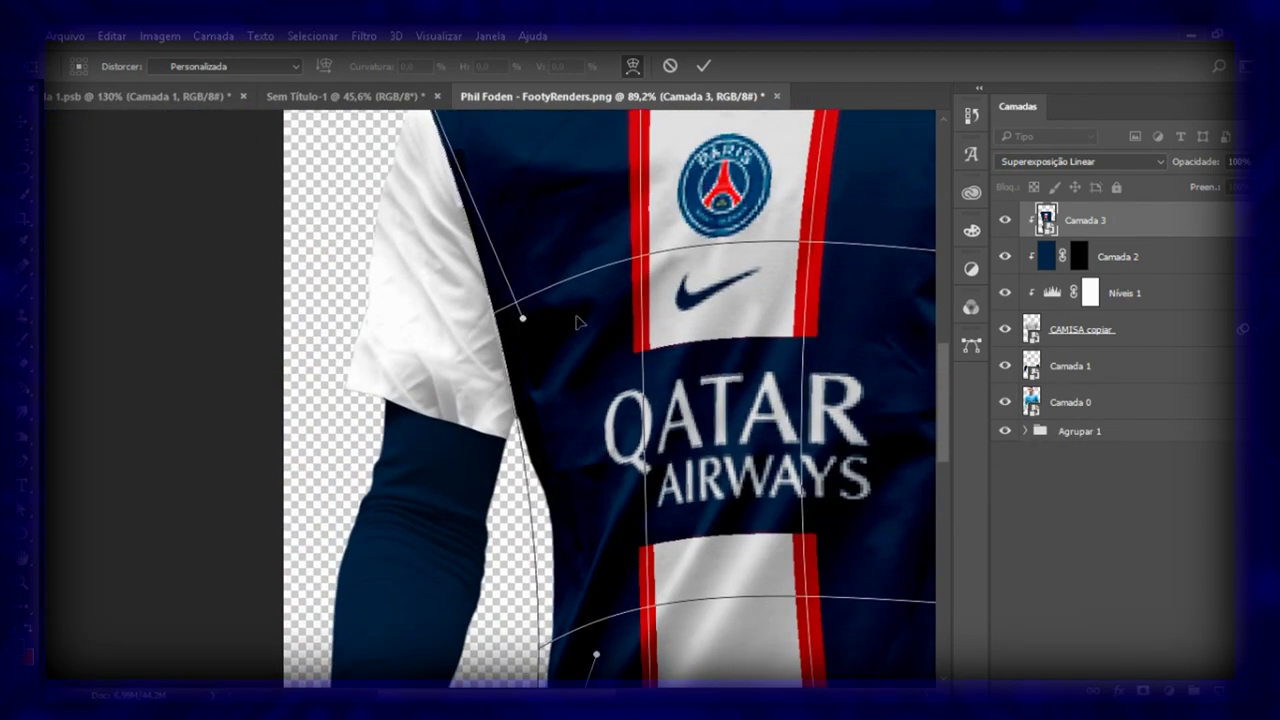
pyautogui.click(703, 66)
pyautogui.press('z')
pyautogui.click(607, 66)
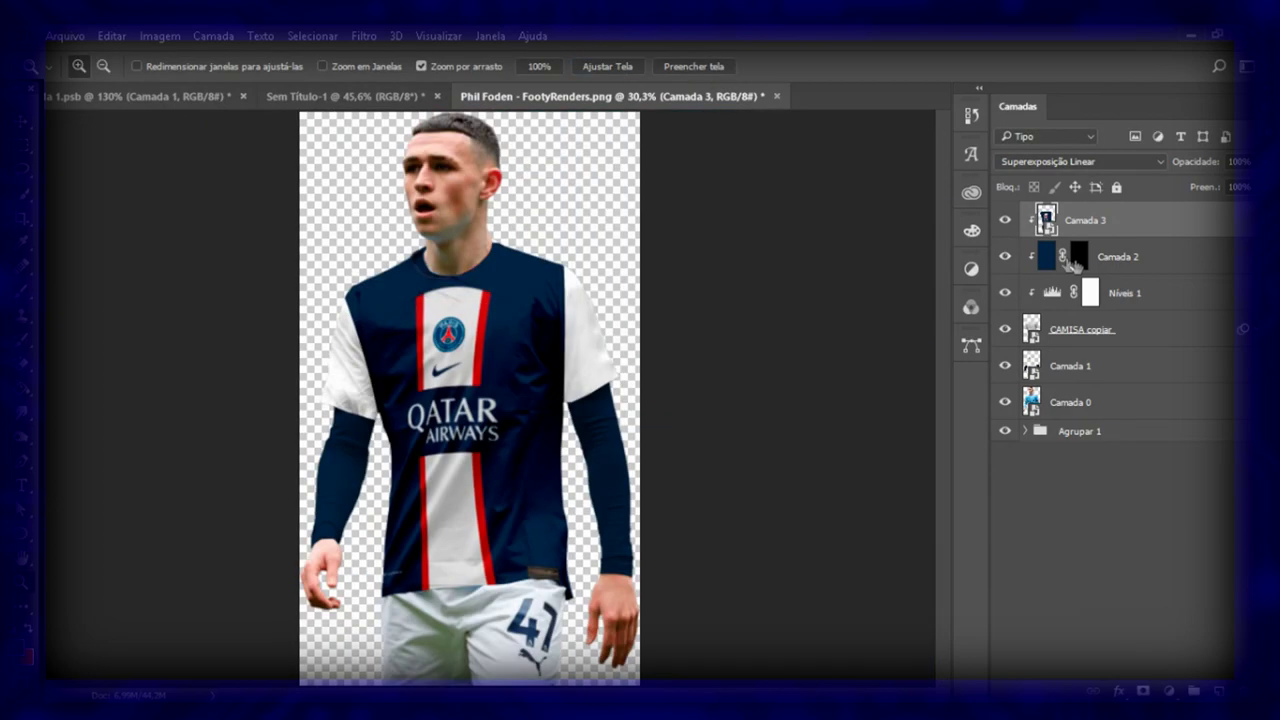
# Paint the right sleeve navy through Camada 2's mask with a size-200 brush
pyautogui.hotkey('alt', '[')
pyautogui.moveTo(624, 368)
pyautogui.mouseDown()
pyautogui.moveTo(743, 423)
pyautogui.moveTo(709, 397)
pyautogui.mouseUp()
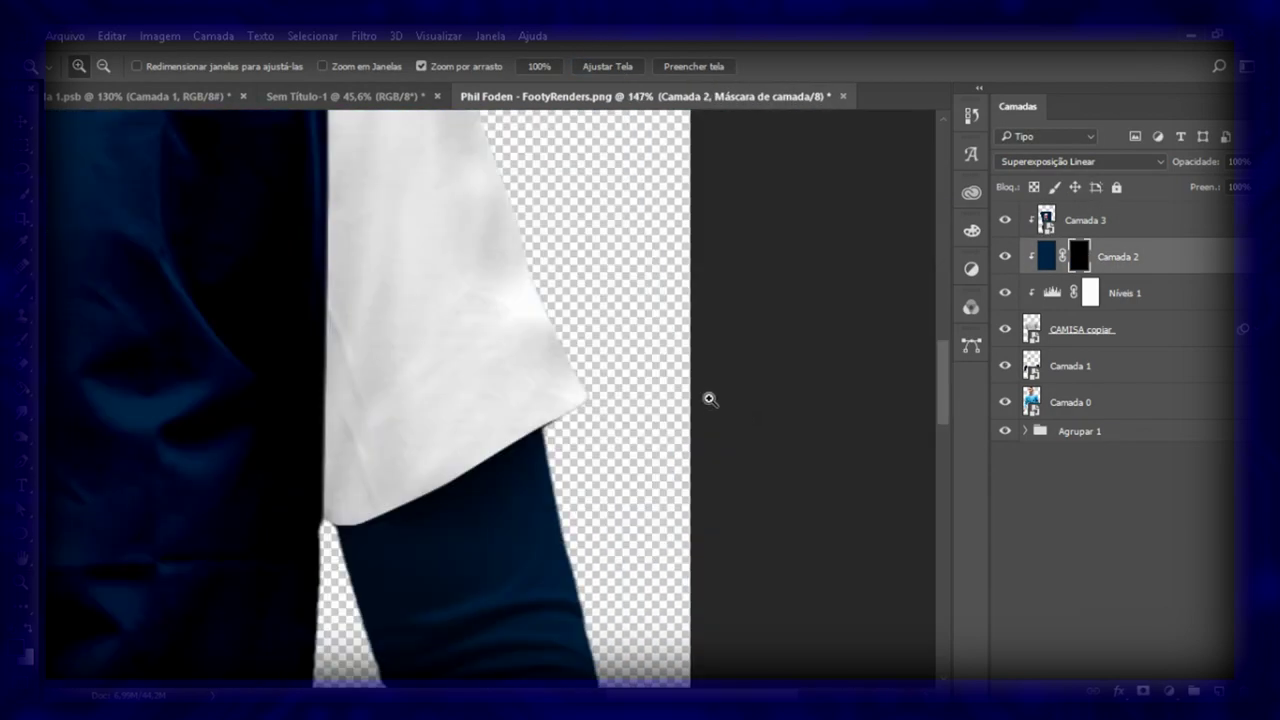
pyautogui.press('b')
pyautogui.press('[')
pyautogui.press('[')
pyautogui.press('[')
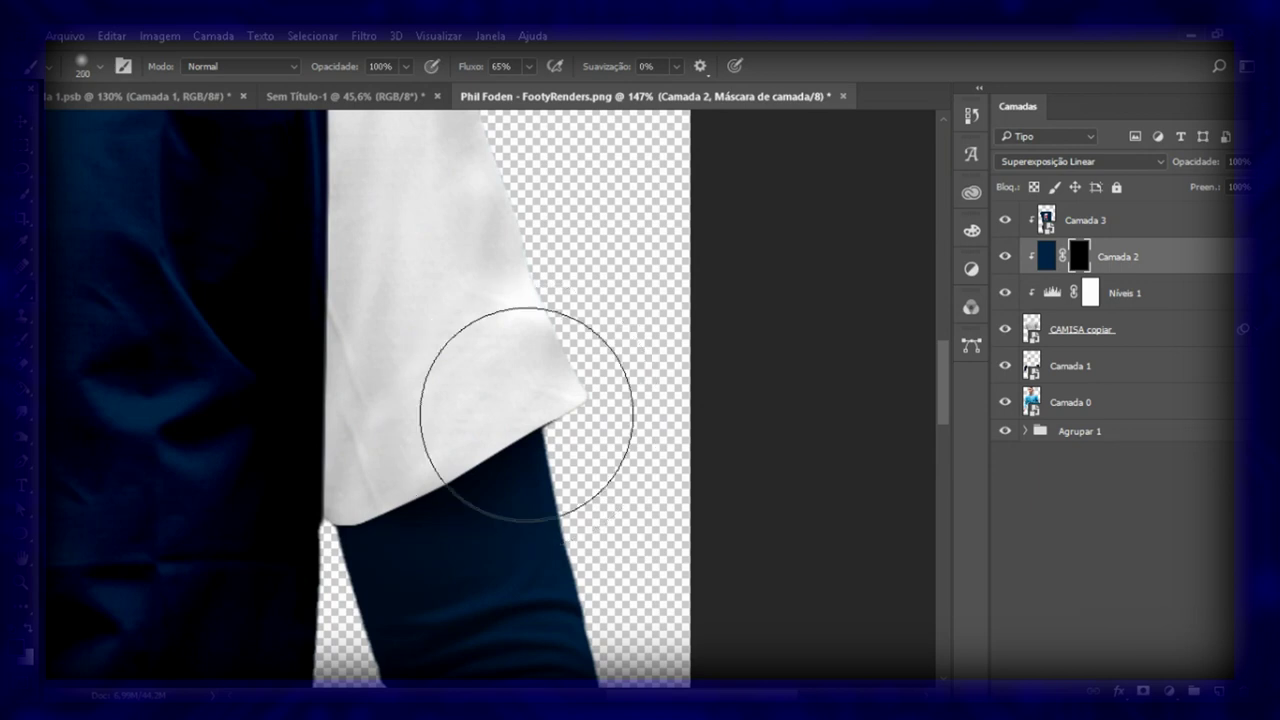
pyautogui.moveTo(612, 386)
pyautogui.mouseDown()
pyautogui.moveTo(440, 440)
pyautogui.moveTo(430, 540)
pyautogui.moveTo(430, 480)
pyautogui.moveTo(508, 237)
pyautogui.moveTo(552, 414)
pyautogui.mouseUp()
pyautogui.moveTo(543, 214)
pyautogui.mouseDown()
pyautogui.moveTo(471, 480)
pyautogui.moveTo(466, 400)
pyautogui.moveTo(500, 286)
pyautogui.moveTo(500, 400)
pyautogui.moveTo(486, 243)
pyautogui.moveTo(474, 389)
pyautogui.mouseUp()
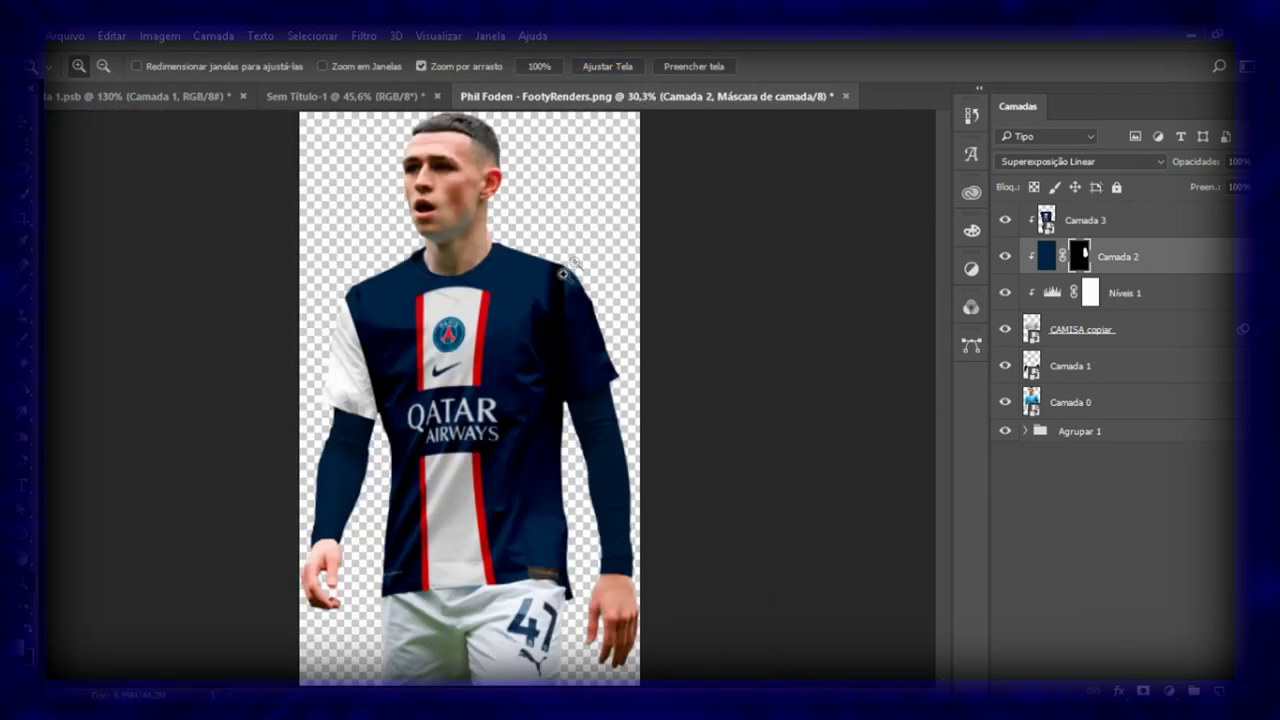
pyautogui.moveTo(698, 164); pyautogui.dragTo(643, 314)
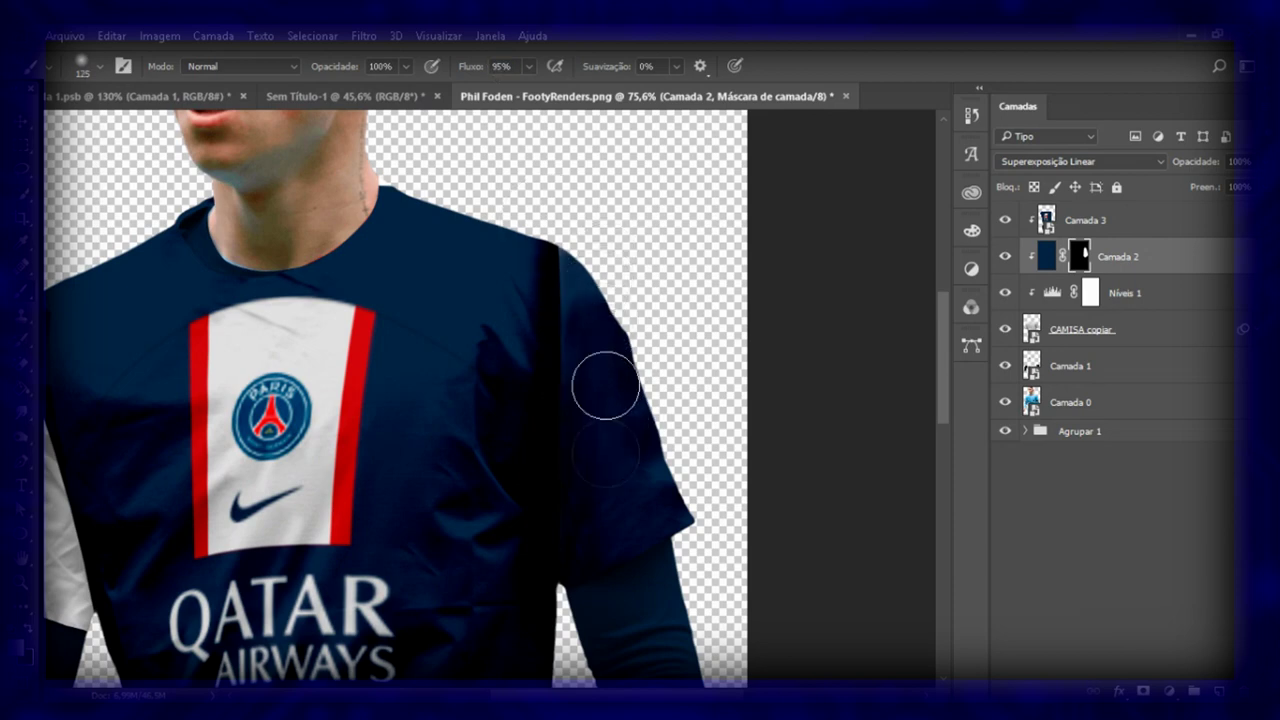
pyautogui.hotkey('alt', ']')
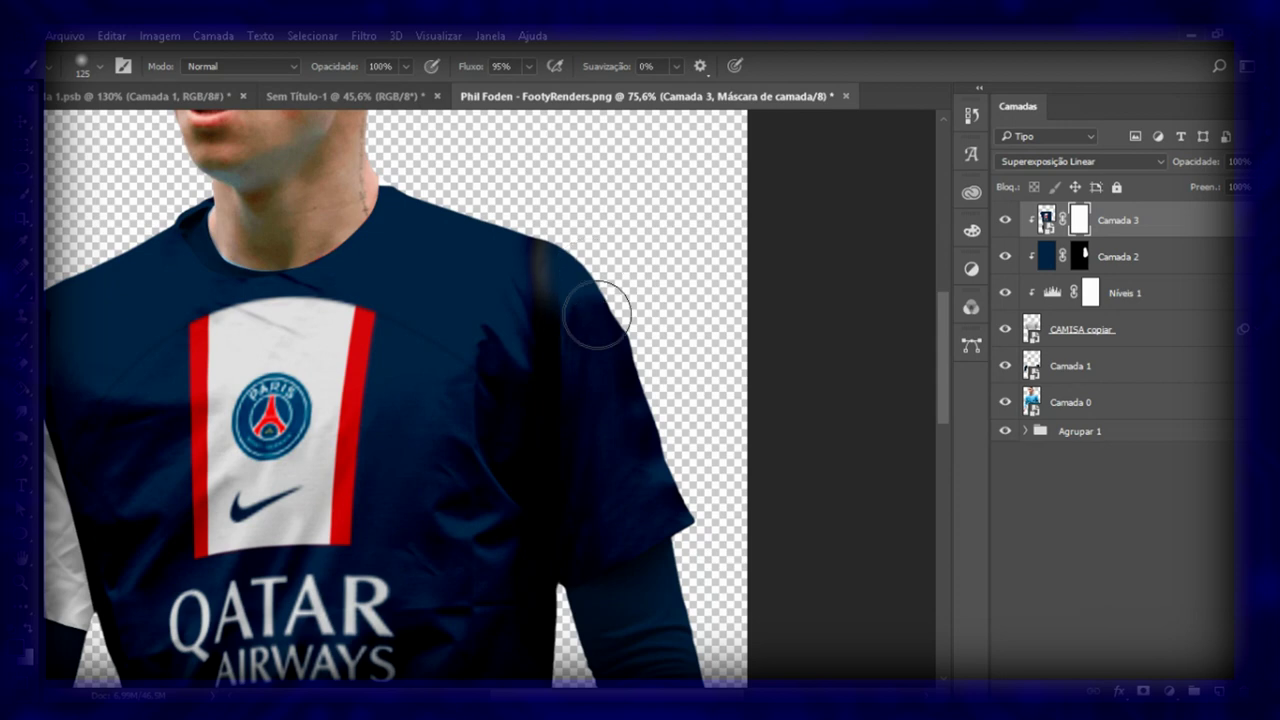
pyautogui.hotkey('alt', '[')
pyautogui.hotkey('ctrl', 'z')
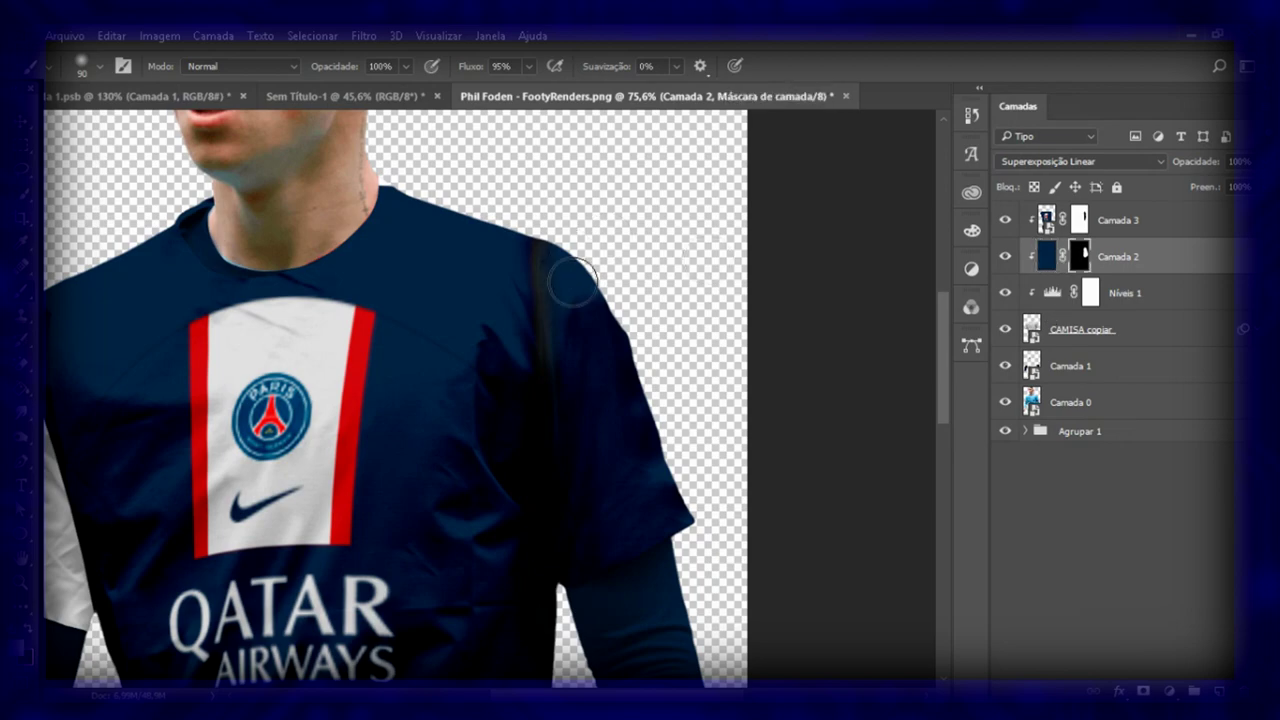
# Paint the sleeve hem and white sleeve edge dark through the mask
pyautogui.press('z')
pyautogui.click(612, 68)
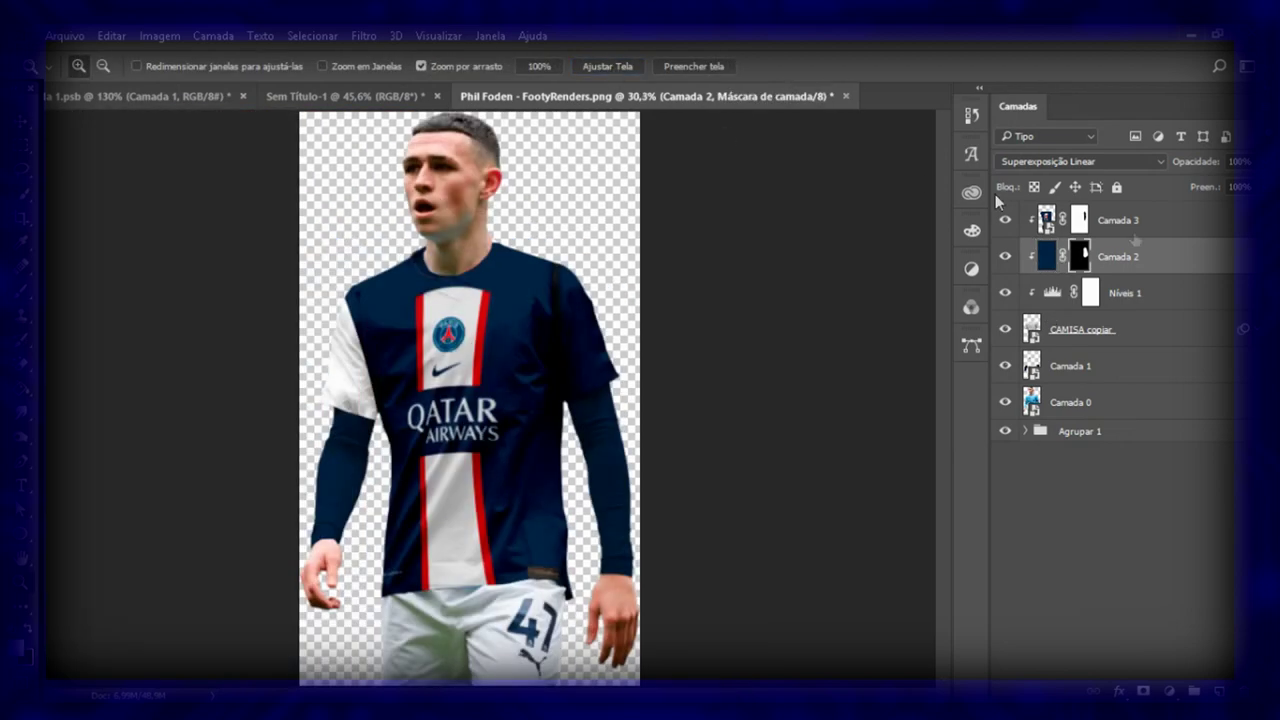
pyautogui.moveTo(309, 404); pyautogui.dragTo(469, 423)
pyautogui.press('b')
pyautogui.moveTo(360, 410)
pyautogui.mouseDown()
pyautogui.moveTo(655, 555)
pyautogui.moveTo(600, 329)
pyautogui.mouseUp()
pyautogui.scroll(3, 600, 329)
pyautogui.moveTo(608, 410); pyautogui.dragTo(428, 271)
pyautogui.scroll(1, 428, 271)
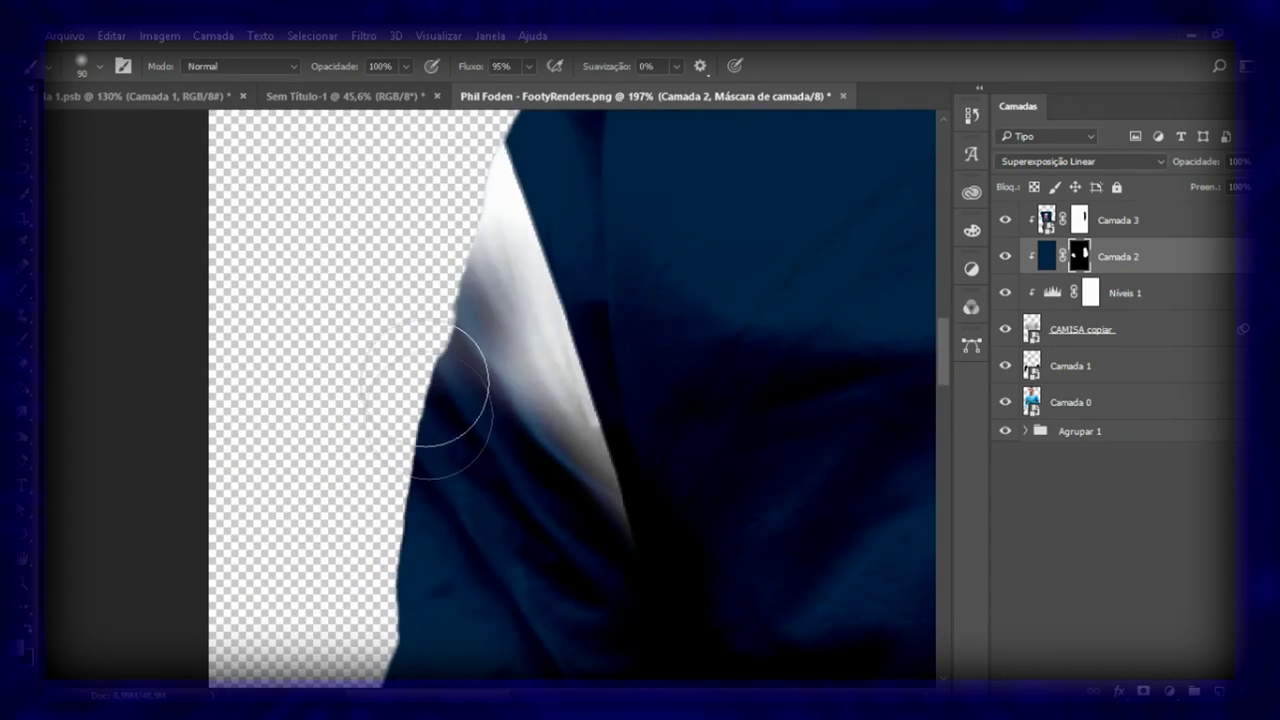
pyautogui.moveTo(457, 186)
pyautogui.mouseDown()
pyautogui.moveTo(550, 474)
pyautogui.moveTo(496, 334)
pyautogui.mouseUp()
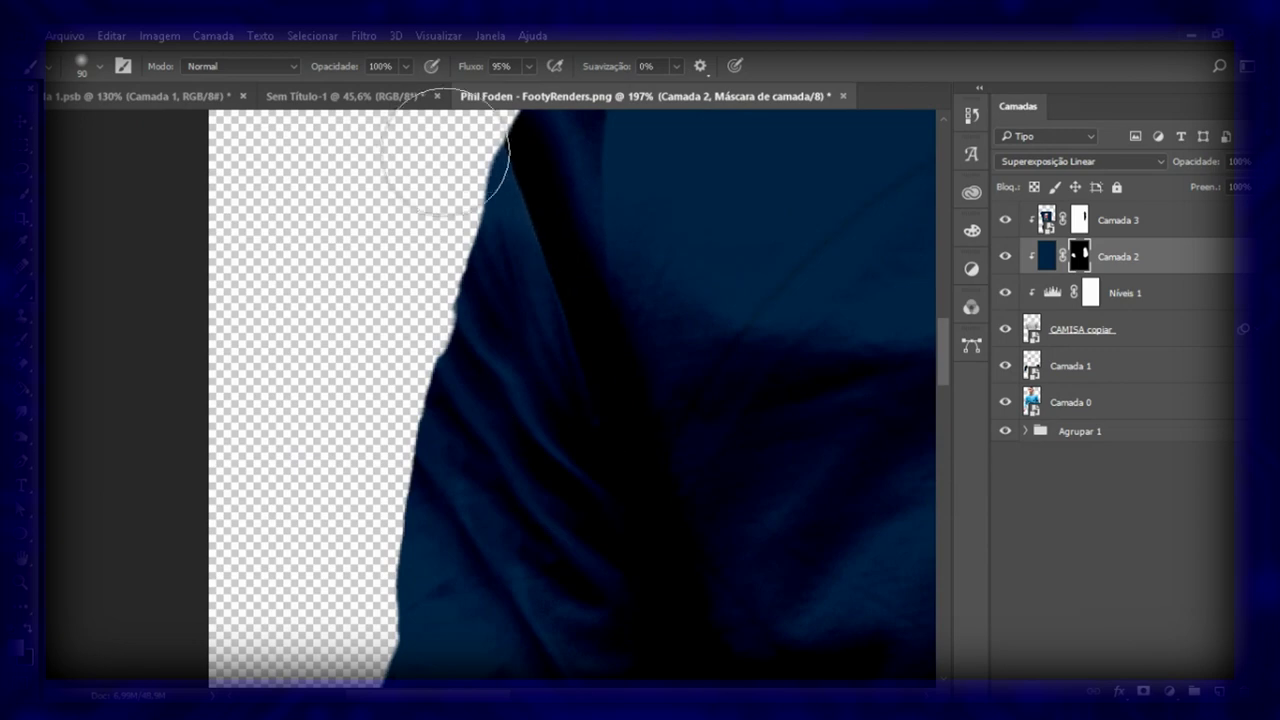
# Review the full figure and crest area, shrinking the brush for the shoulder edge
pyautogui.hotkey('ctrl', '0')
pyautogui.moveTo(350, 290); pyautogui.dragTo(477, 362)
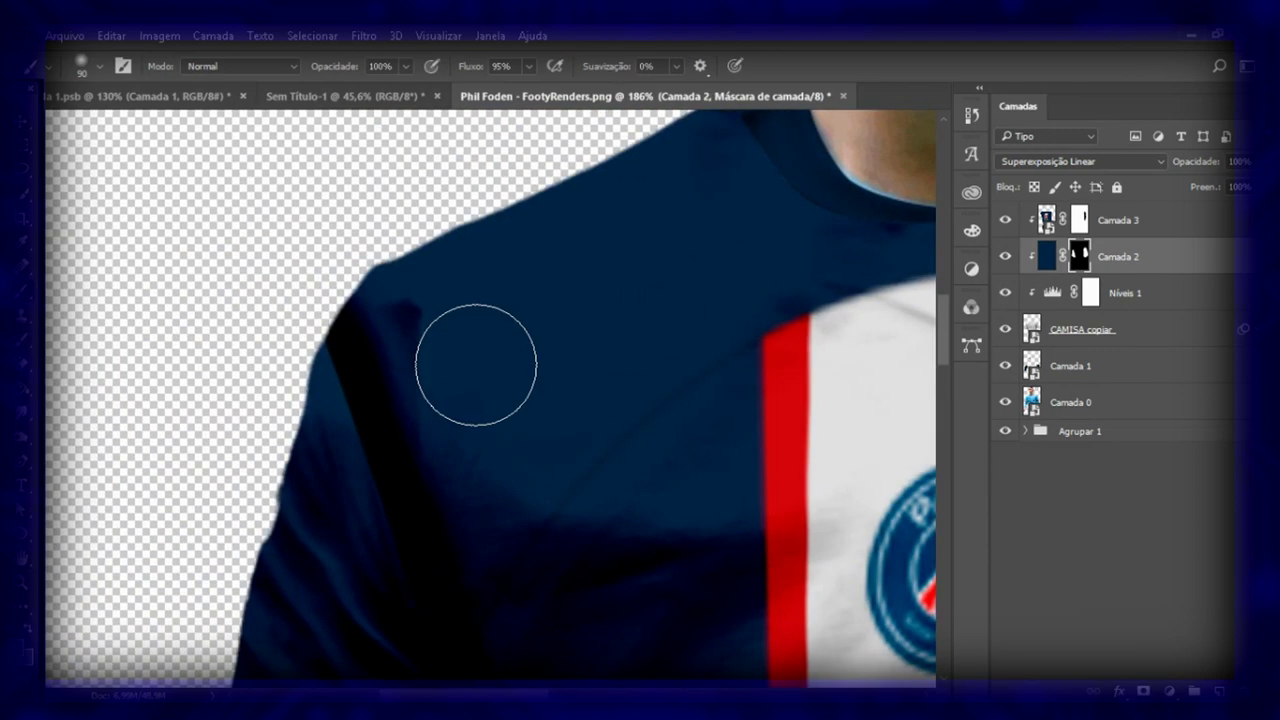
pyautogui.moveTo(455, 493); pyautogui.dragTo(445, 280)
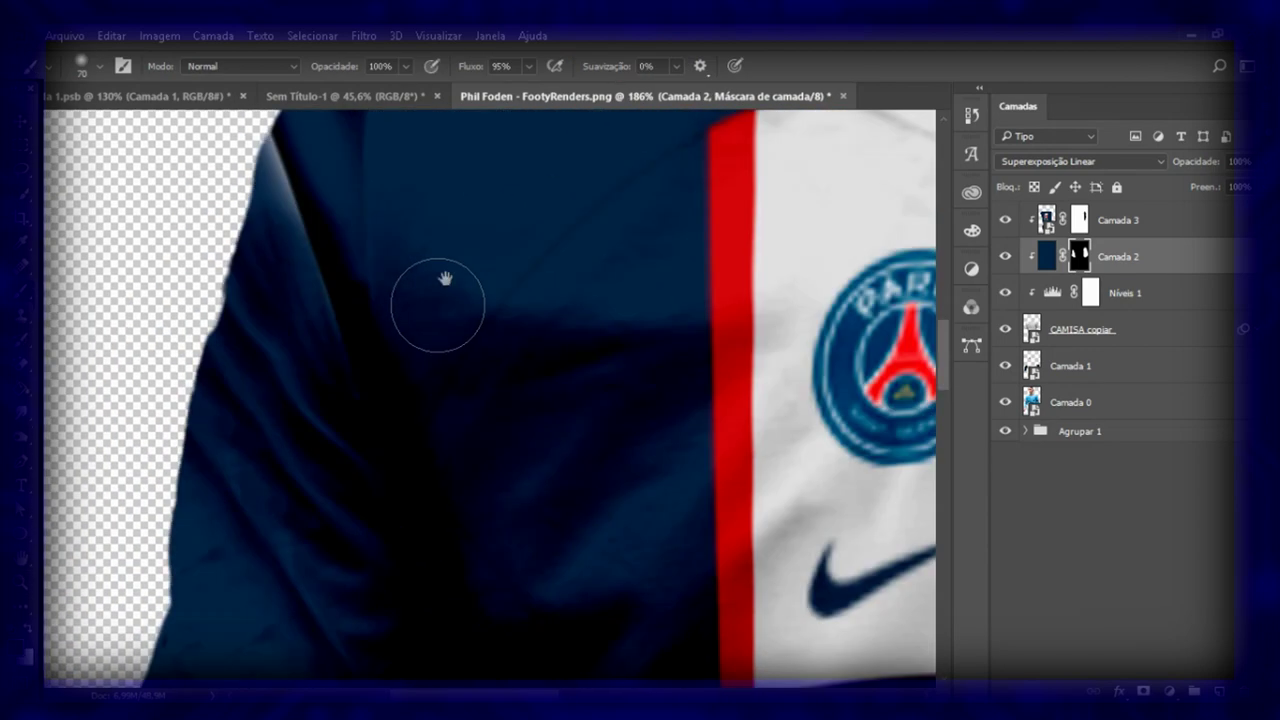
pyautogui.press('[')
pyautogui.press('[')
pyautogui.press('[')
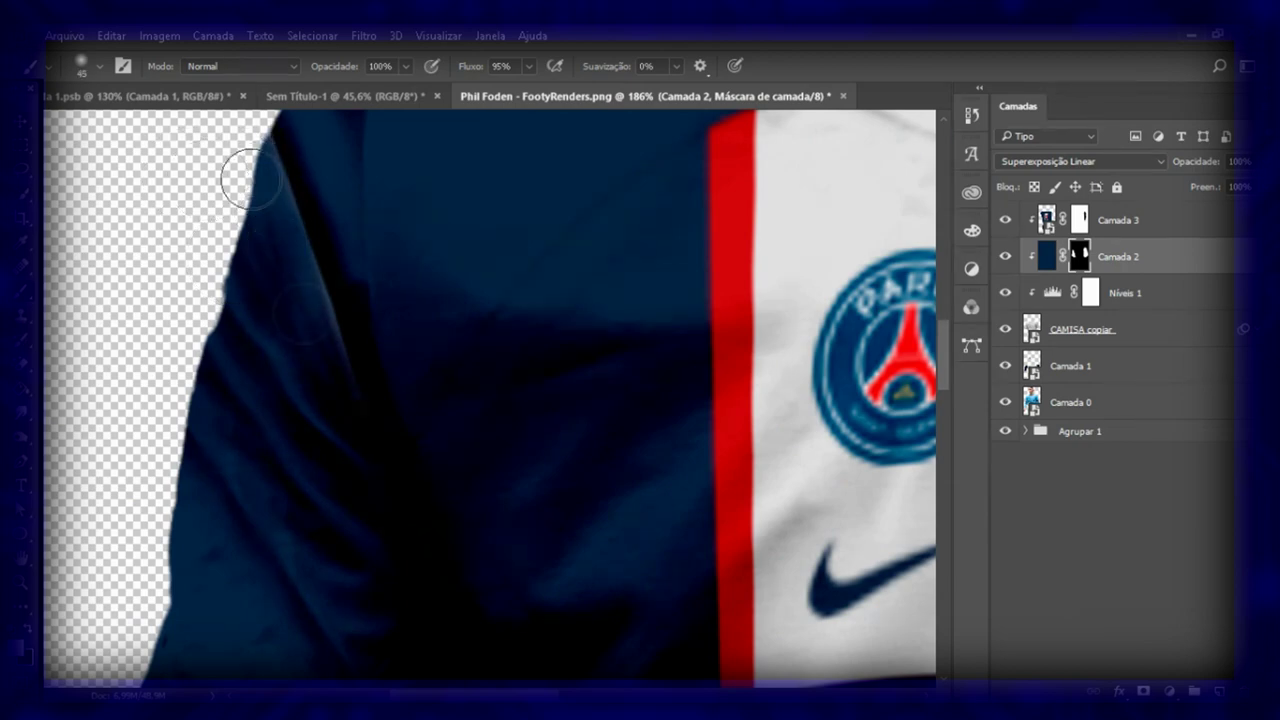
pyautogui.press('z')
pyautogui.click(628, 63)
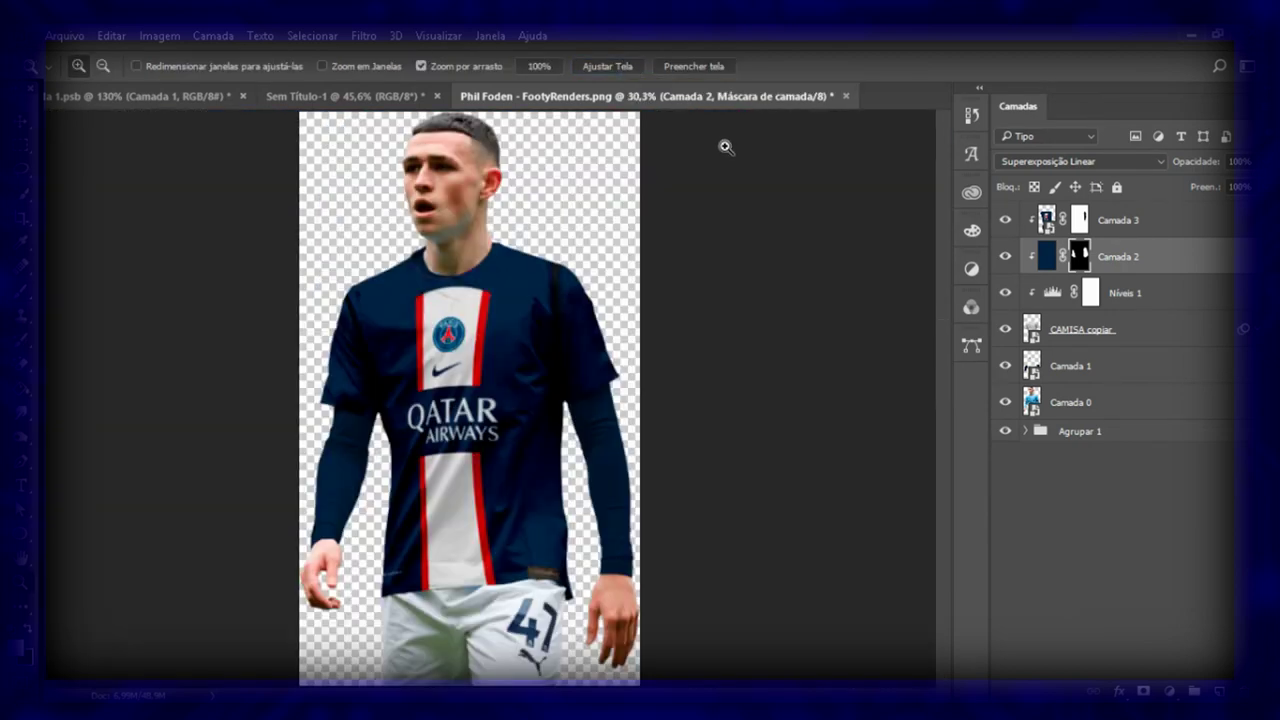
pyautogui.click(1184, 228)
# Duplicate CALÇÃO and heal away the 47 and Puma logo on the shorts
pyautogui.moveTo(1150, 473); pyautogui.dragTo(1153, 231)
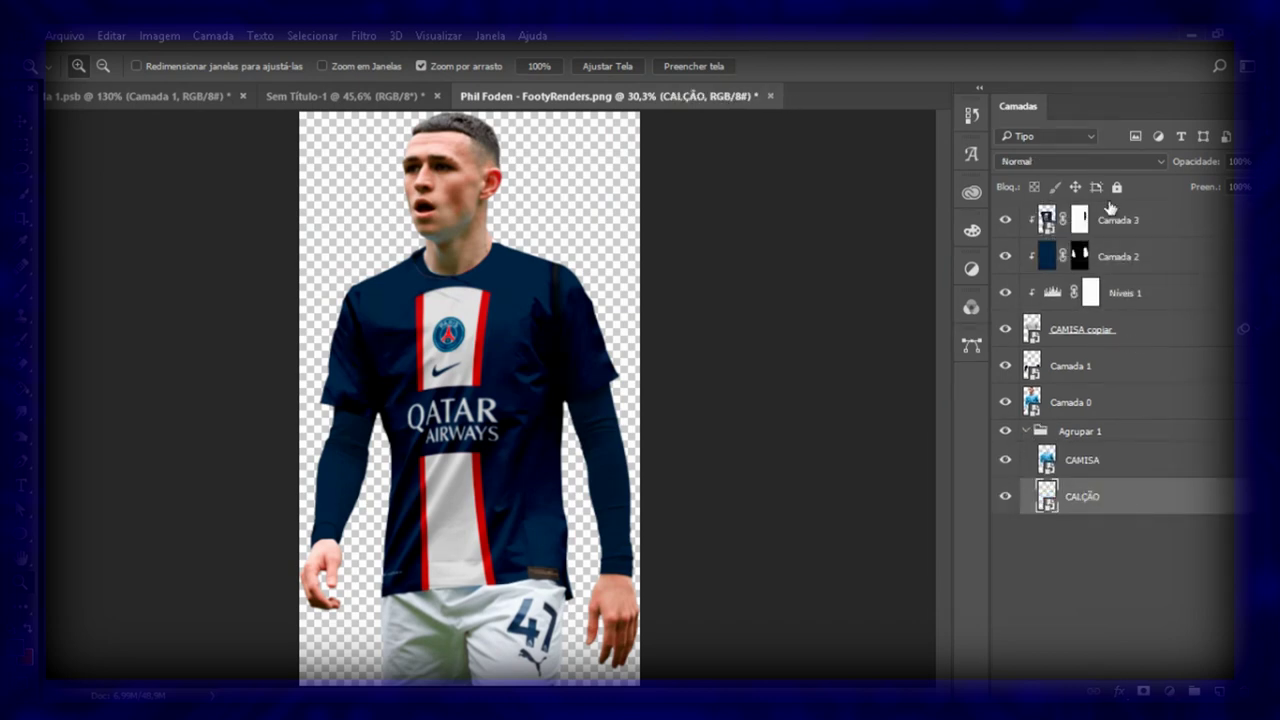
pyautogui.keyDown('ctrl'); pyautogui.click(1032, 220); pyautogui.keyUp('ctrl')
pyautogui.moveTo(540, 650); pyautogui.dragTo(660, 650)
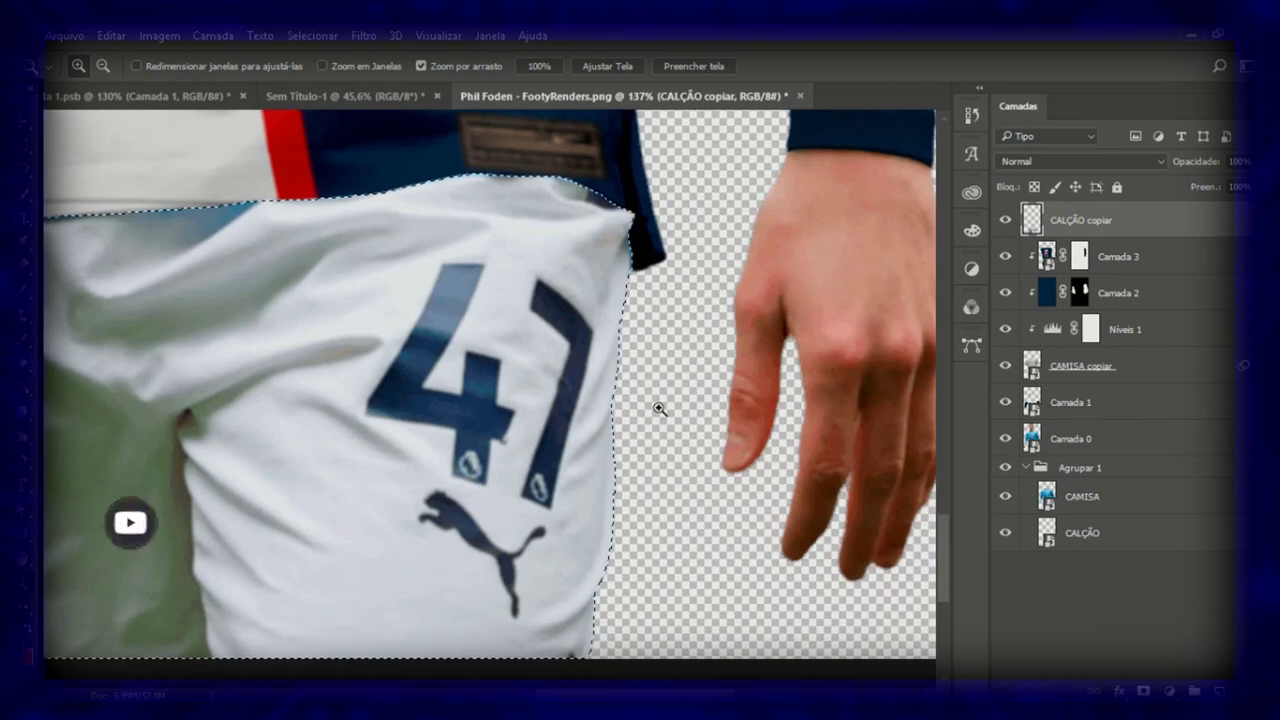
pyautogui.press('j')
pyautogui.moveTo(425, 505)
pyautogui.mouseDown()
pyautogui.moveTo(512, 548)
pyautogui.moveTo(482, 380)
pyautogui.mouseUp()
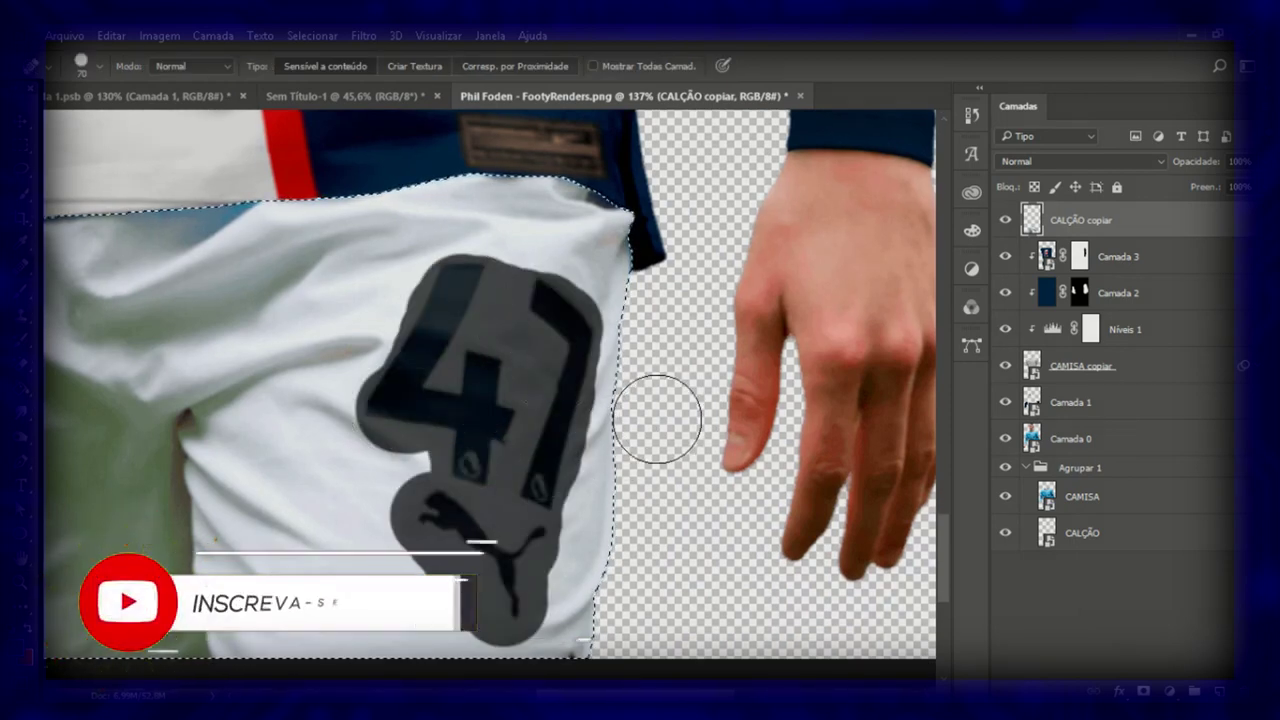
pyautogui.moveTo(627, 436); pyautogui.dragTo(655, 420)
# Fill a new layer clipped to the shorts with navy, then switch to the 1.psb document
pyautogui.hotkey('ctrl', 'shift', 'alt', 'n')
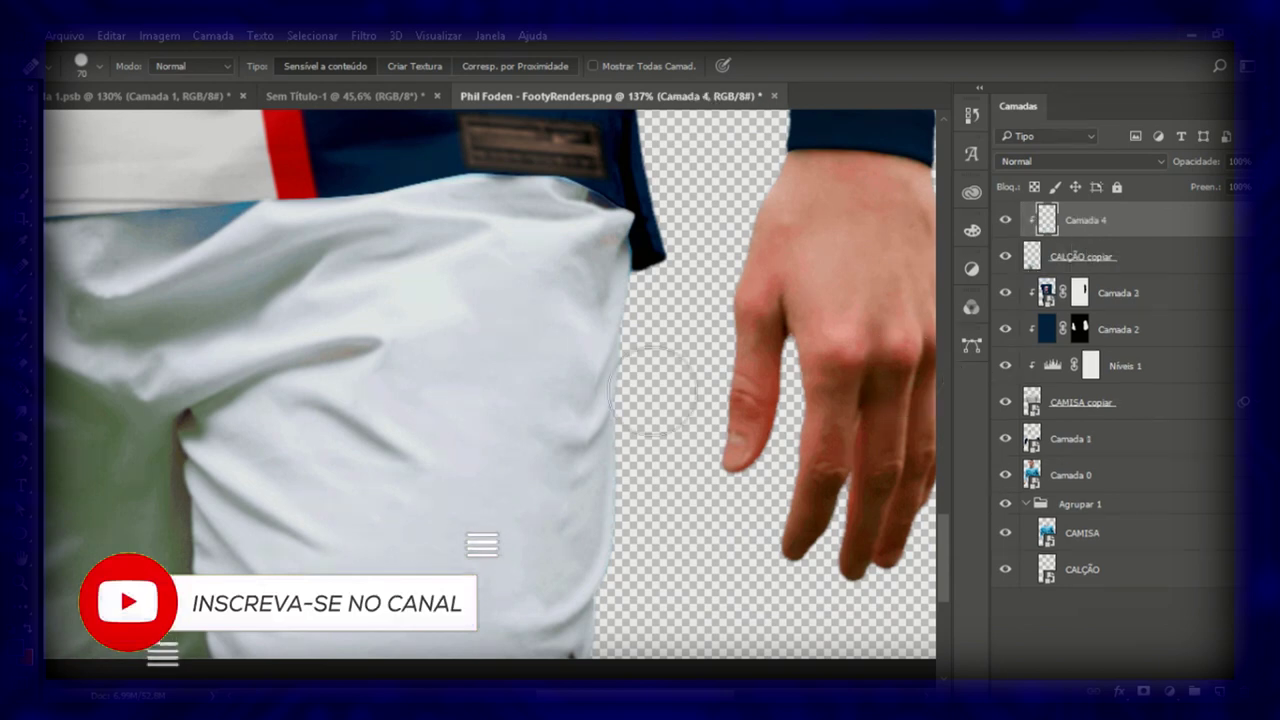
pyautogui.press('z')
pyautogui.click(613, 66)
pyautogui.press('g')
pyautogui.click(539, 654)
pyautogui.scroll(-10, 1080, 161)
pyautogui.press('z')
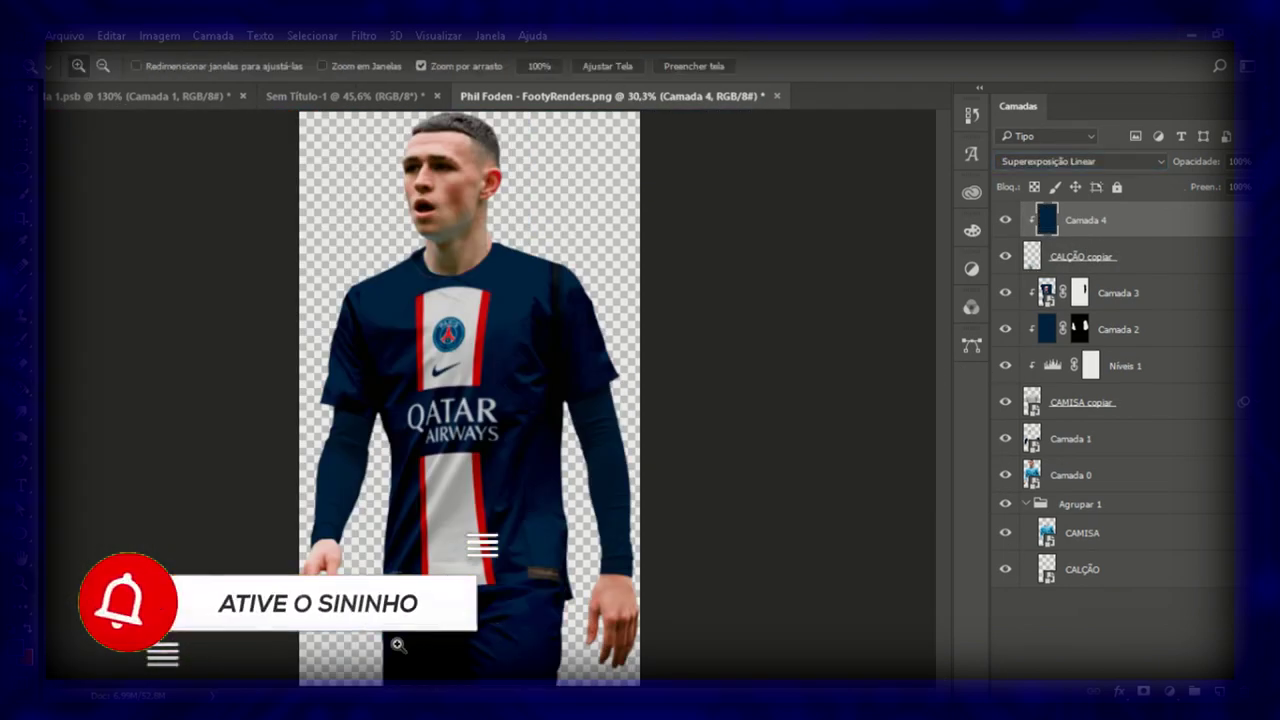
pyautogui.moveTo(397, 650); pyautogui.dragTo(430, 650)
pyautogui.click(130, 96)
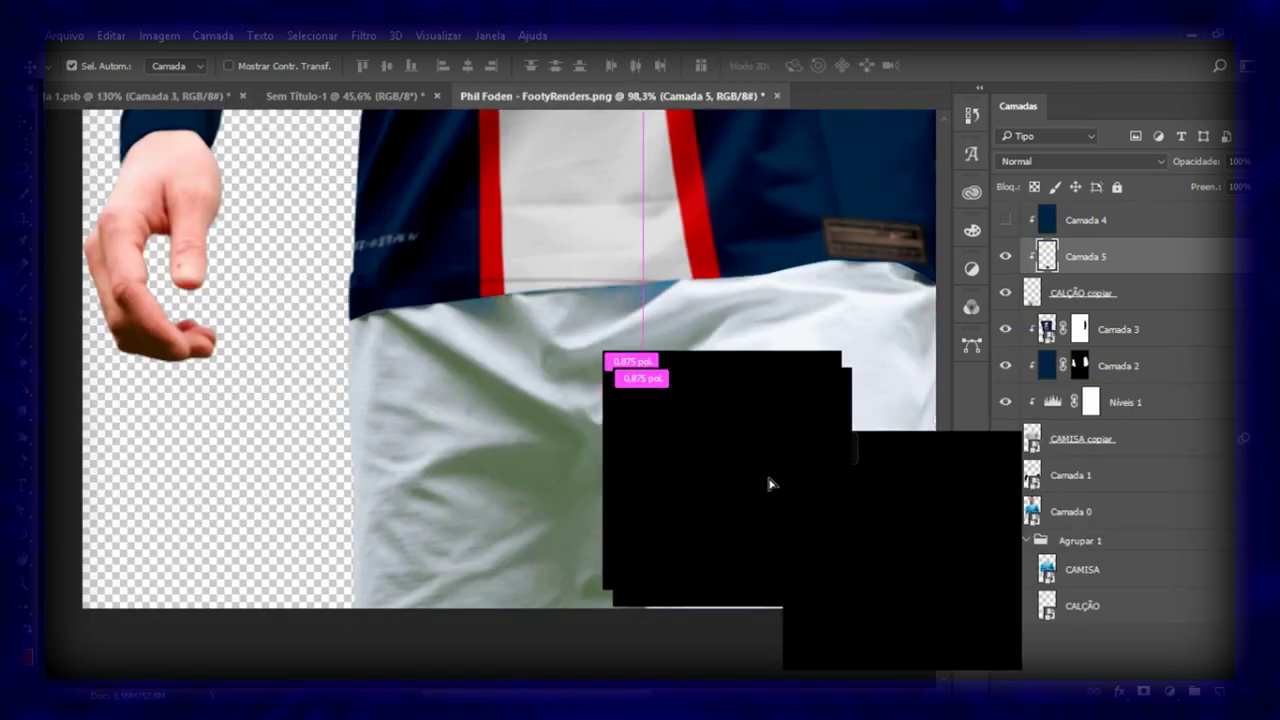
# Bring the navy Nike shorts panel into Foden's image and stretch it over the right leg
pyautogui.moveTo(563, 96); pyautogui.dragTo(766, 486)
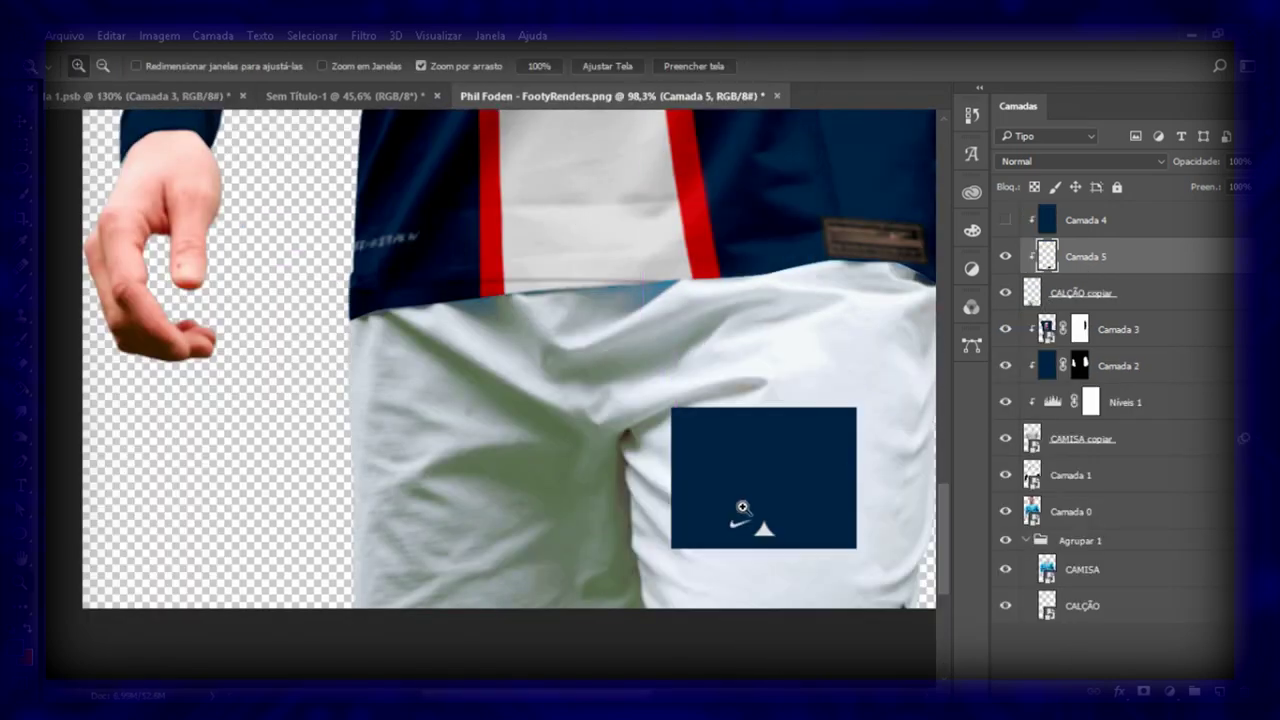
pyautogui.press('v')
pyautogui.hotkey('ctrl', 't')
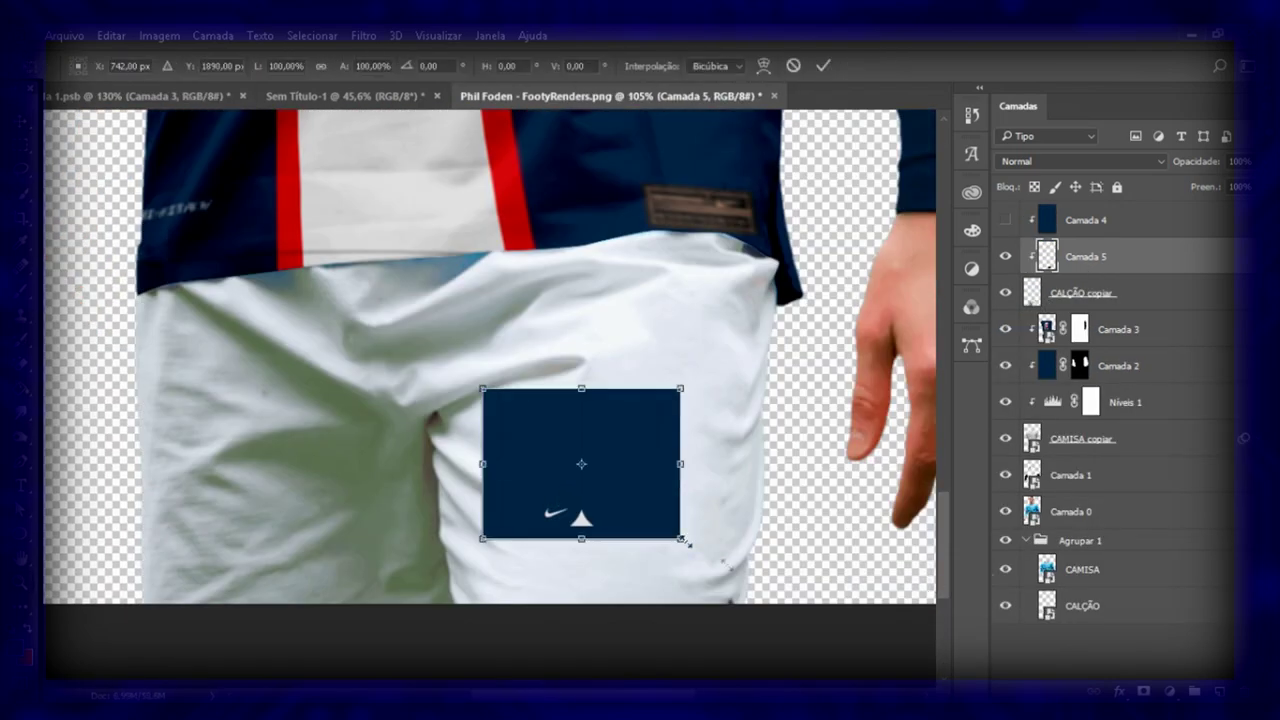
pyautogui.moveTo(681, 539); pyautogui.dragTo(843, 663)
pyautogui.moveTo(326, 666)
pyautogui.mouseDown()
pyautogui.moveTo(487, 634)
pyautogui.moveTo(532, 515)
pyautogui.mouseUp()
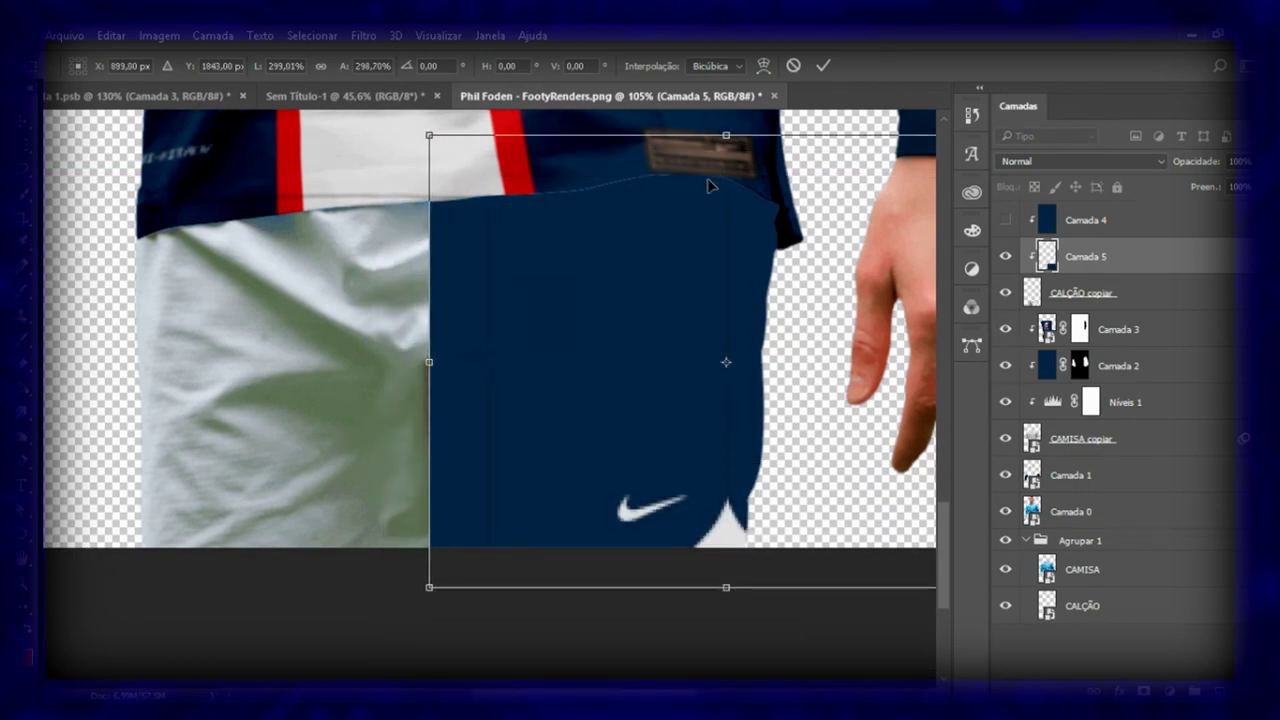
# Warp the Nike panel to the shorts' shape and blend it with Linear Burn
pyautogui.click(763, 65)
pyautogui.moveTo(765, 513); pyautogui.dragTo(695, 567)
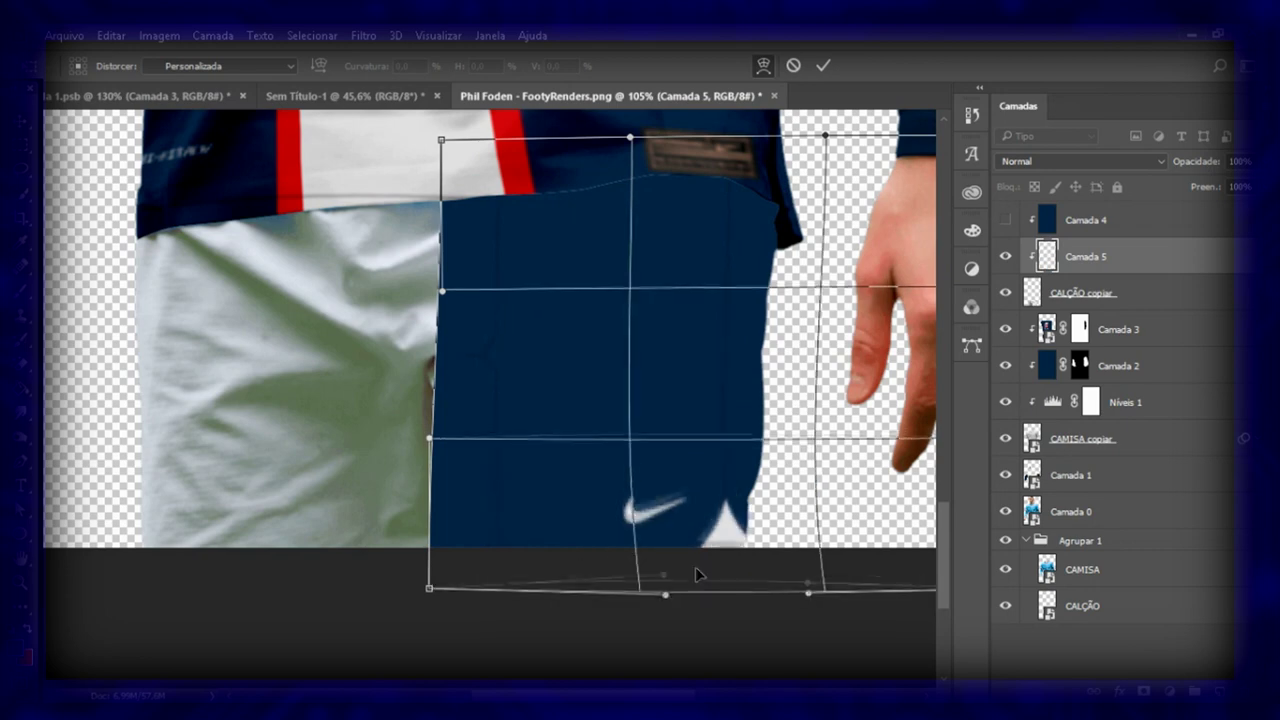
pyautogui.click(823, 65)
pyautogui.hotkey('alt', 'shift', 'a')
pyautogui.click(609, 66)
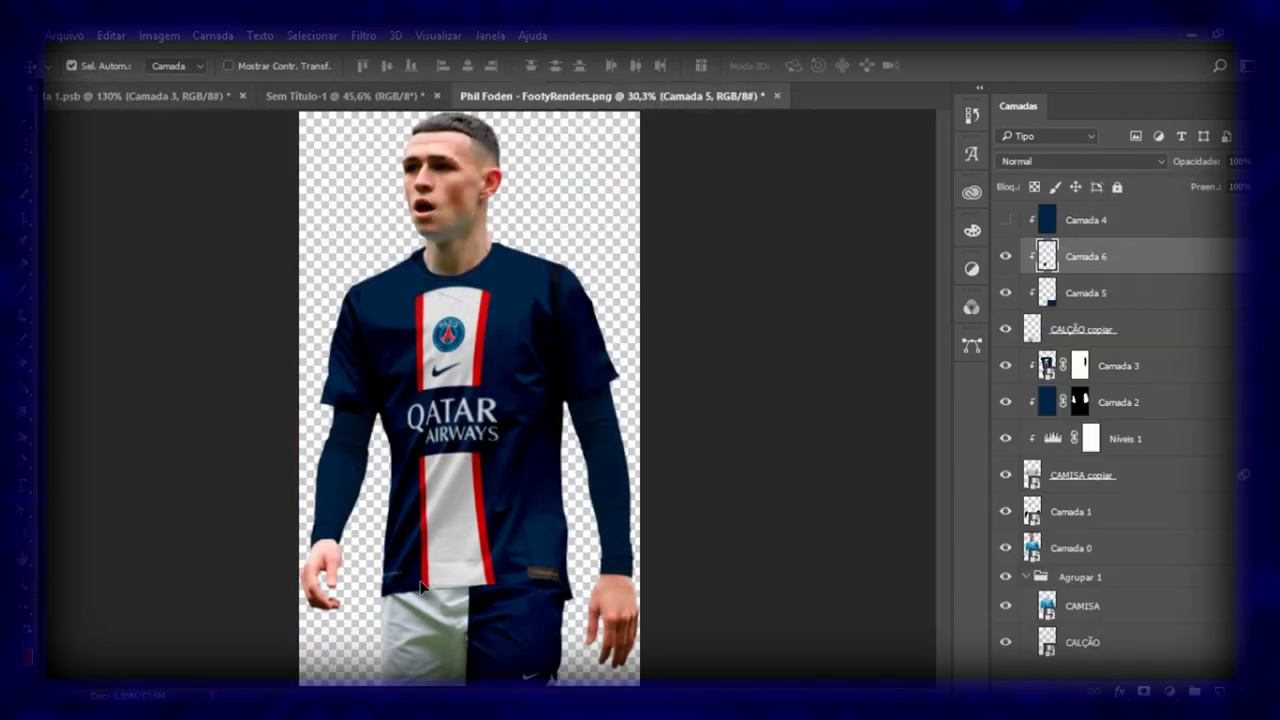
# Move the crest patch onto the left shorts leg and enlarge it to cover the leg
pyautogui.moveTo(418, 603); pyautogui.dragTo(426, 657)
pyautogui.hotkey('ctrl', 't')
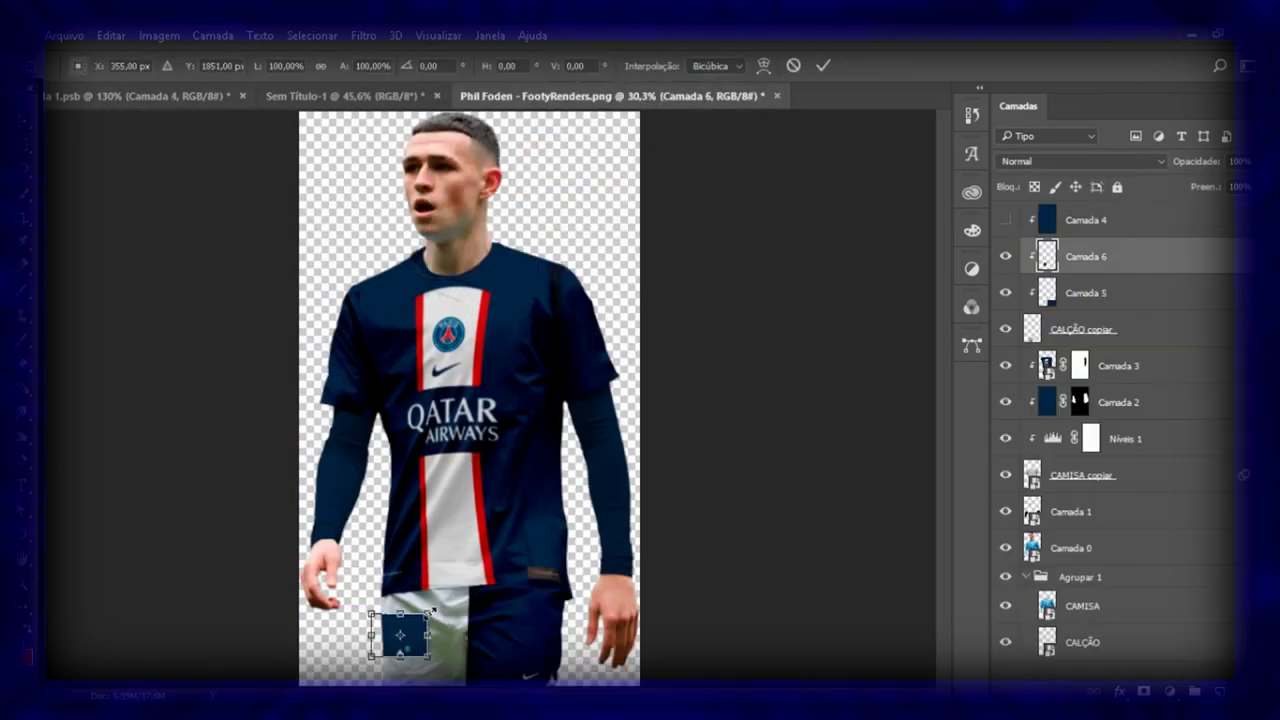
pyautogui.moveTo(430, 612); pyautogui.dragTo(440, 618)
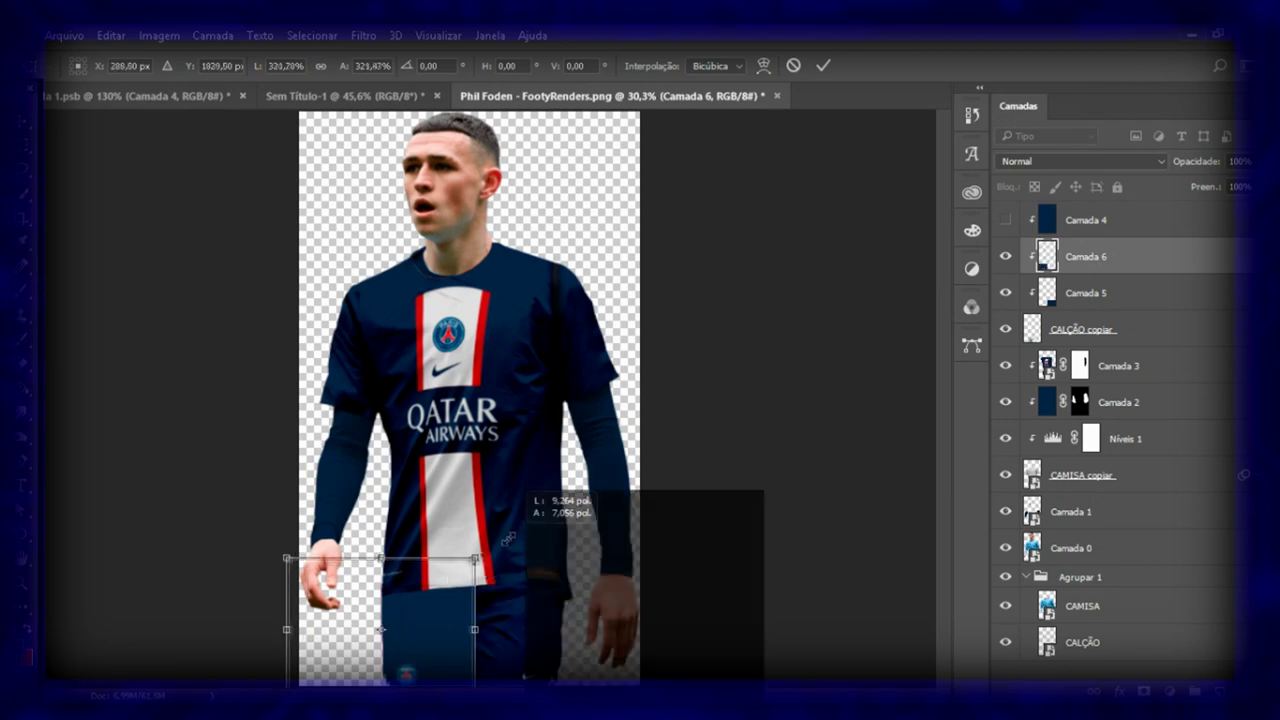
pyautogui.moveTo(440, 618); pyautogui.dragTo(224, 497)
# Warp the crest patch around the left leg and blend it into the fabric
pyautogui.rightClick(224, 497)
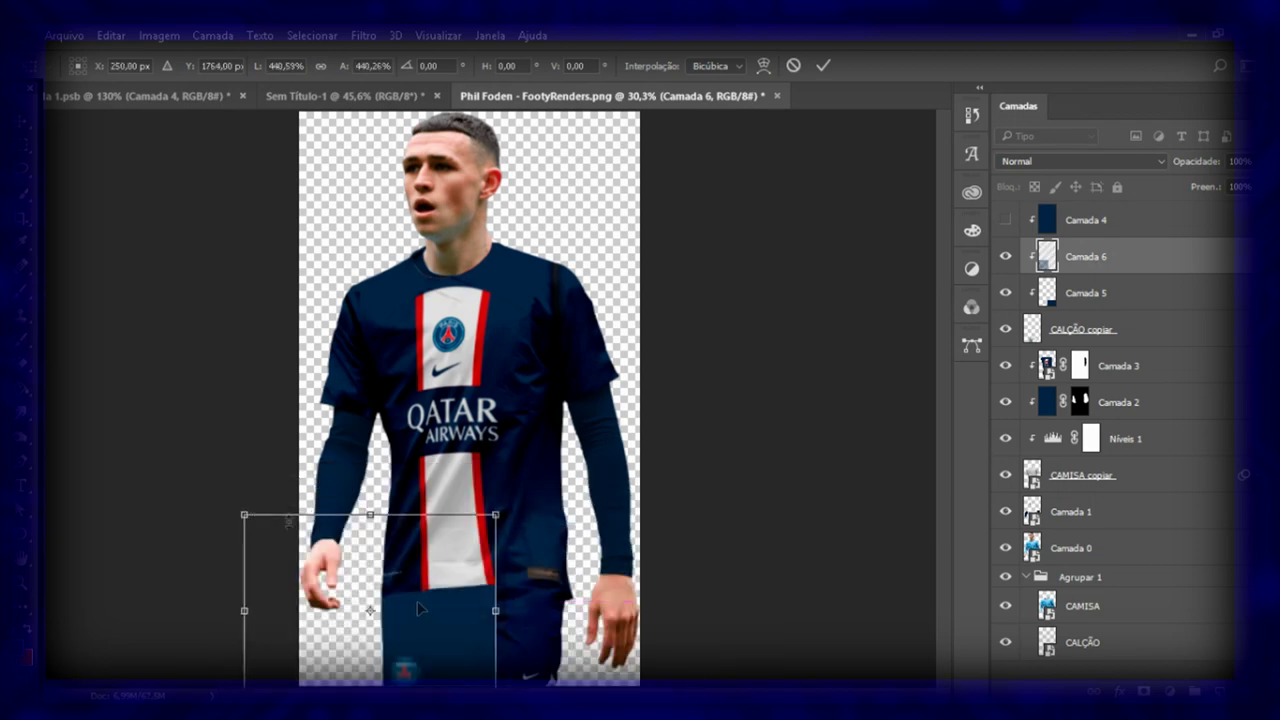
pyautogui.click(270, 560)
pyautogui.moveTo(222, 560); pyautogui.dragTo(306, 672)
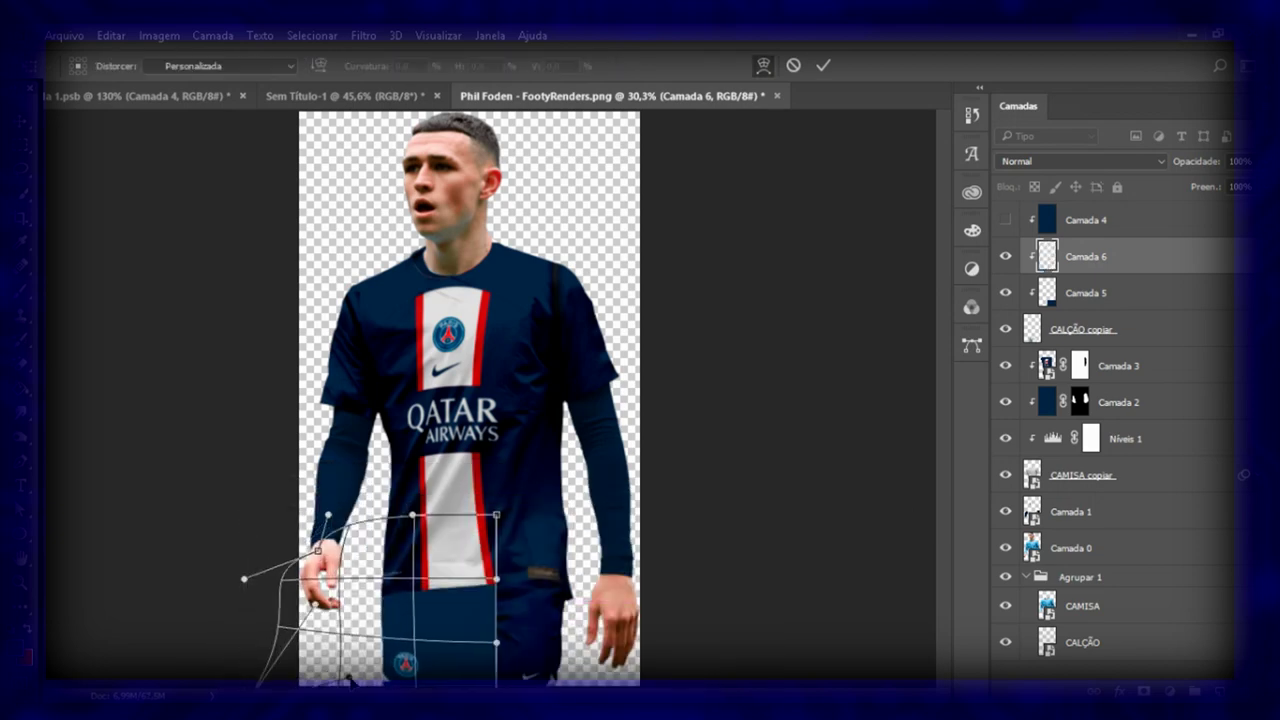
pyautogui.moveTo(476, 648); pyautogui.dragTo(472, 644)
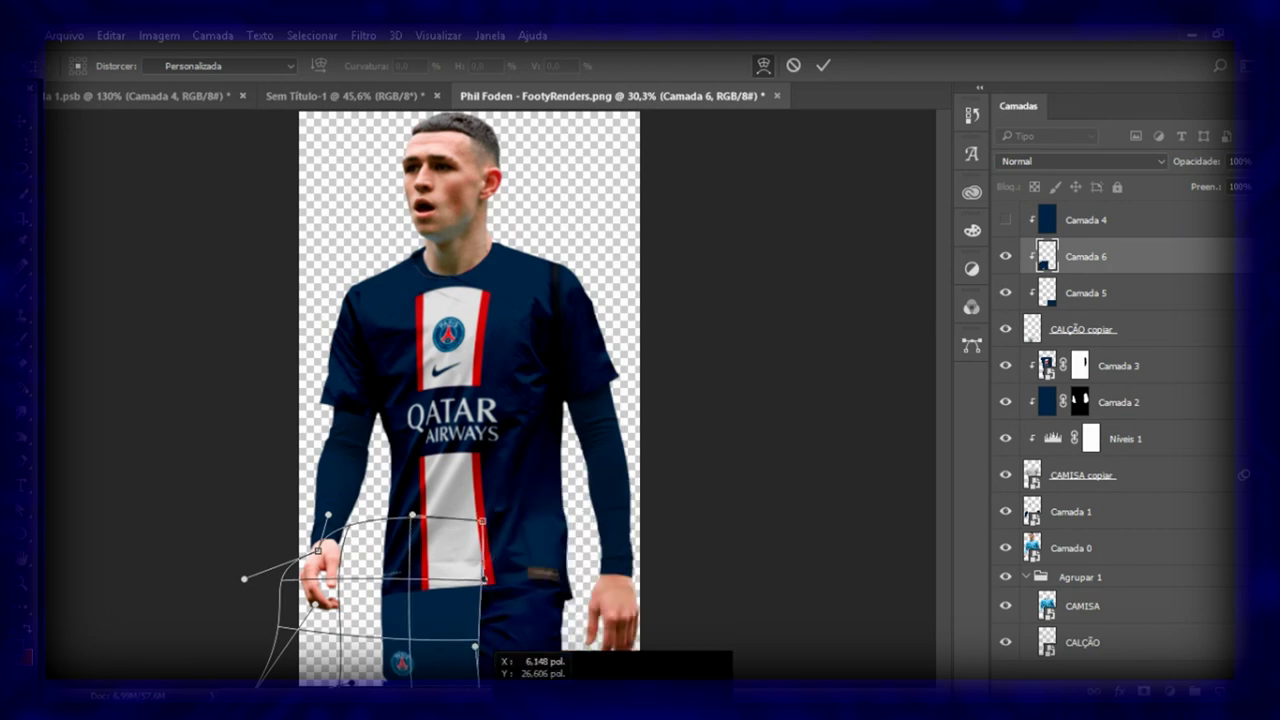
pyautogui.click(1059, 238)
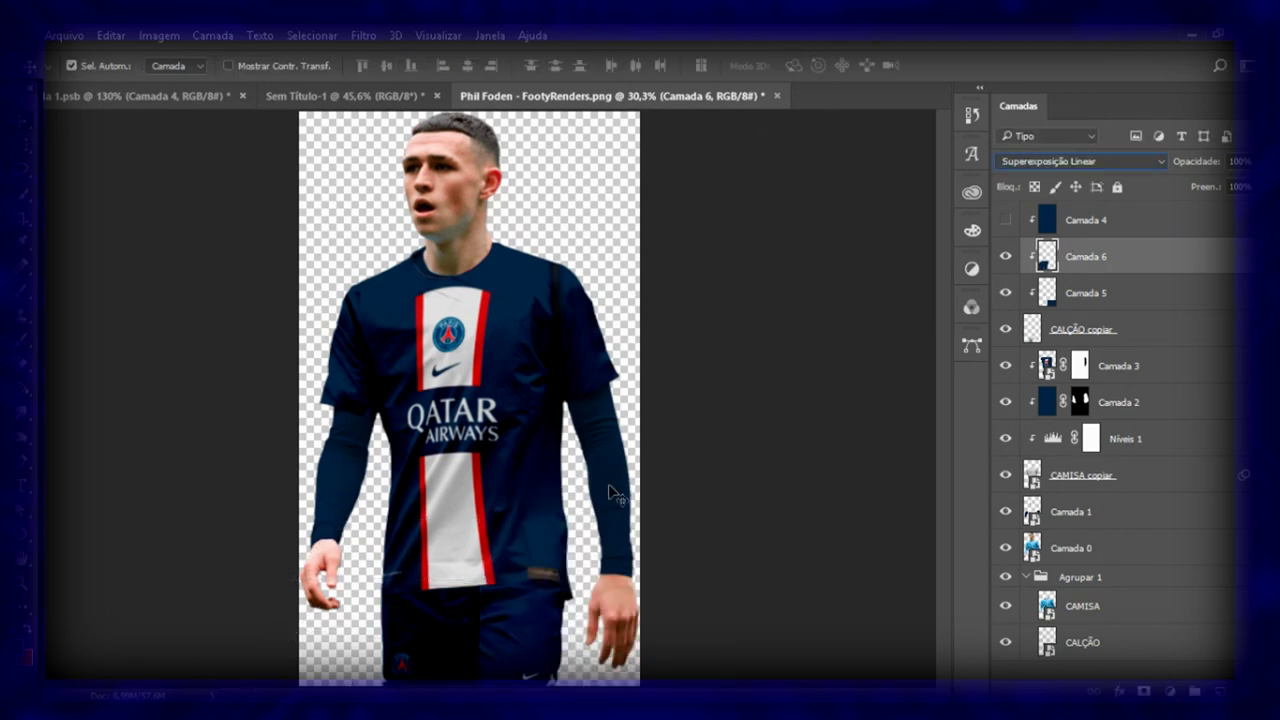
pyautogui.press('z')
pyautogui.moveTo(440, 645); pyautogui.dragTo(635, 68)
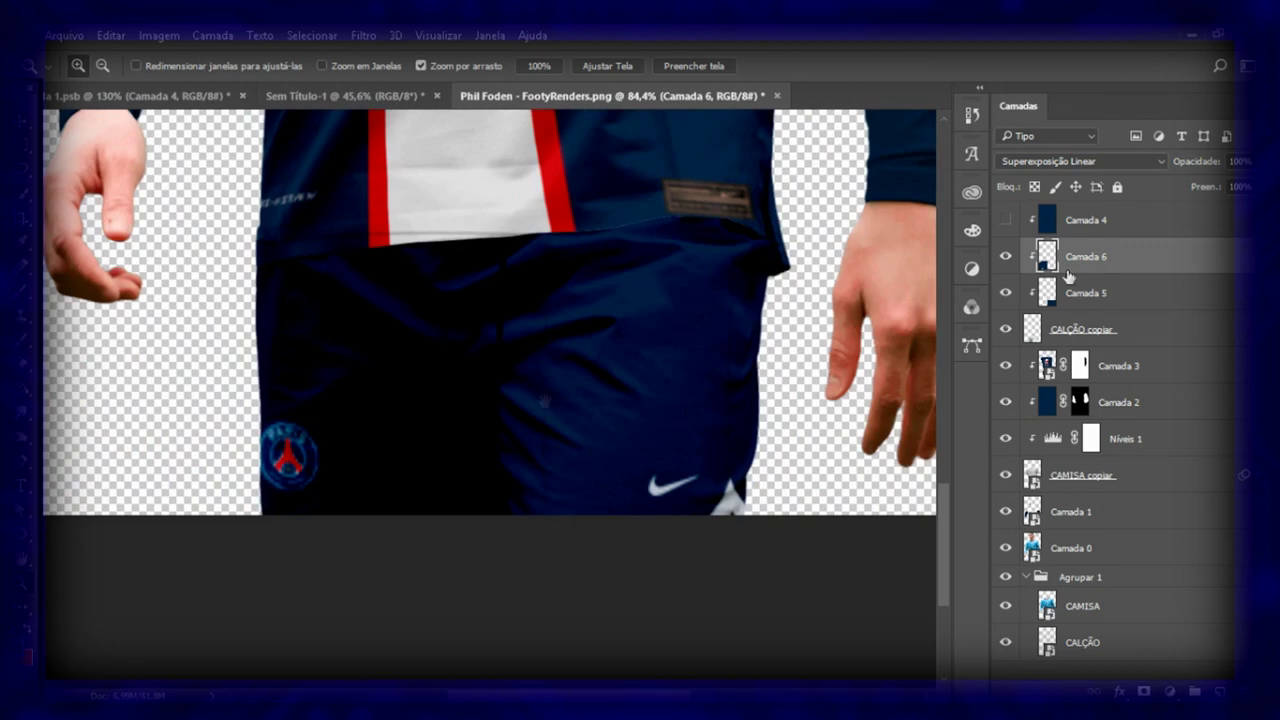
pyautogui.click(635, 68)
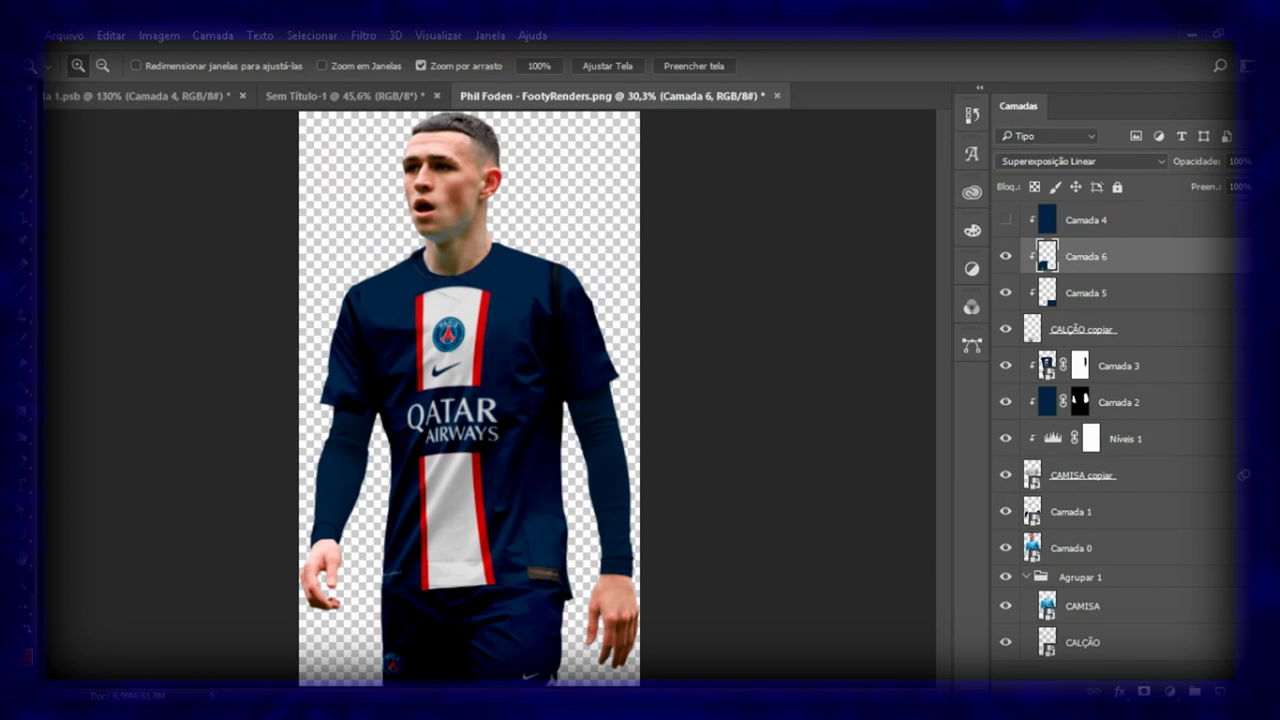
# Stamp all visible layers into a new layer and drop the render into the poster document
pyautogui.hotkey('ctrl', 'shift', 'alt', 'e')
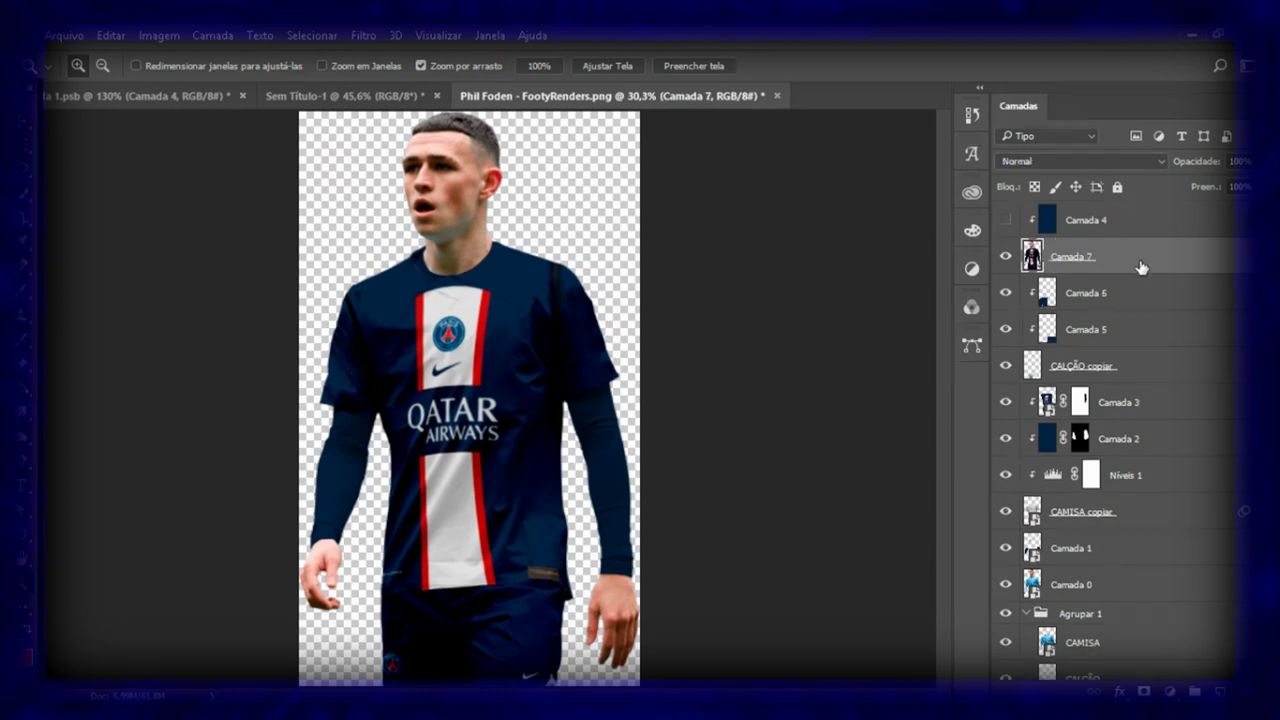
pyautogui.press('v')
pyautogui.moveTo(795, 343); pyautogui.dragTo(409, 316)
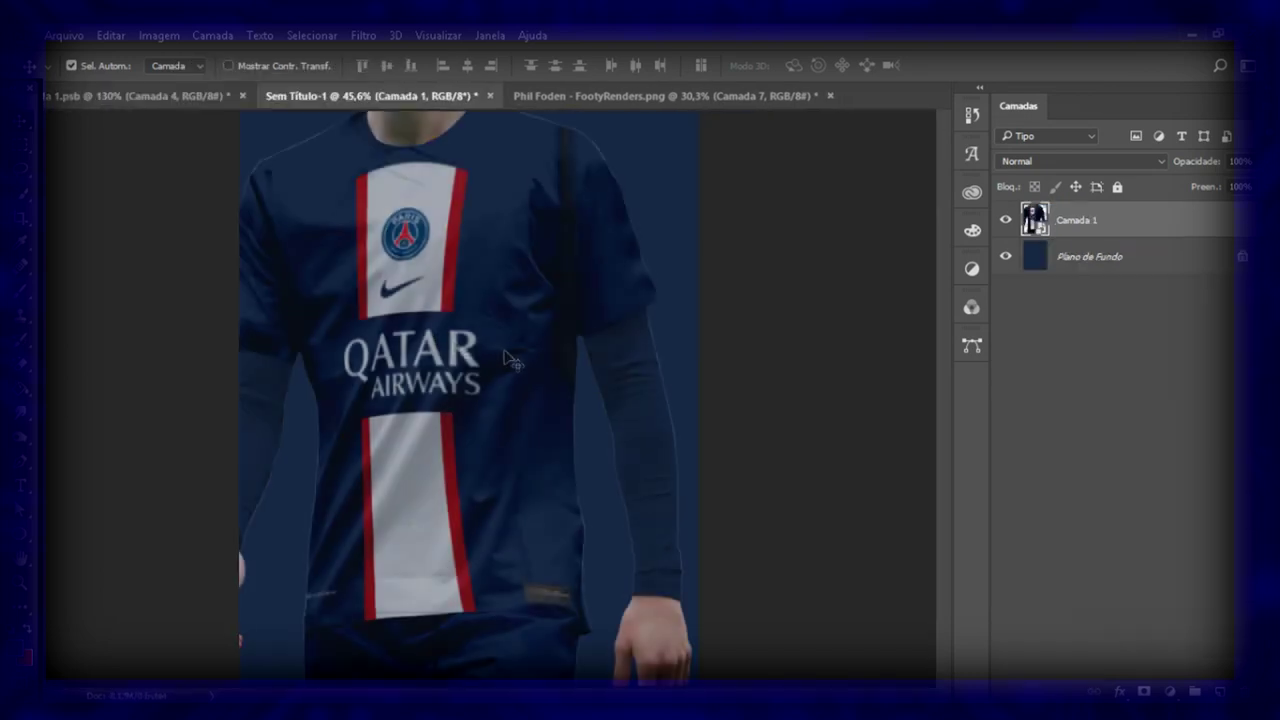
pyautogui.moveTo(355, 100); pyautogui.dragTo(556, 424)
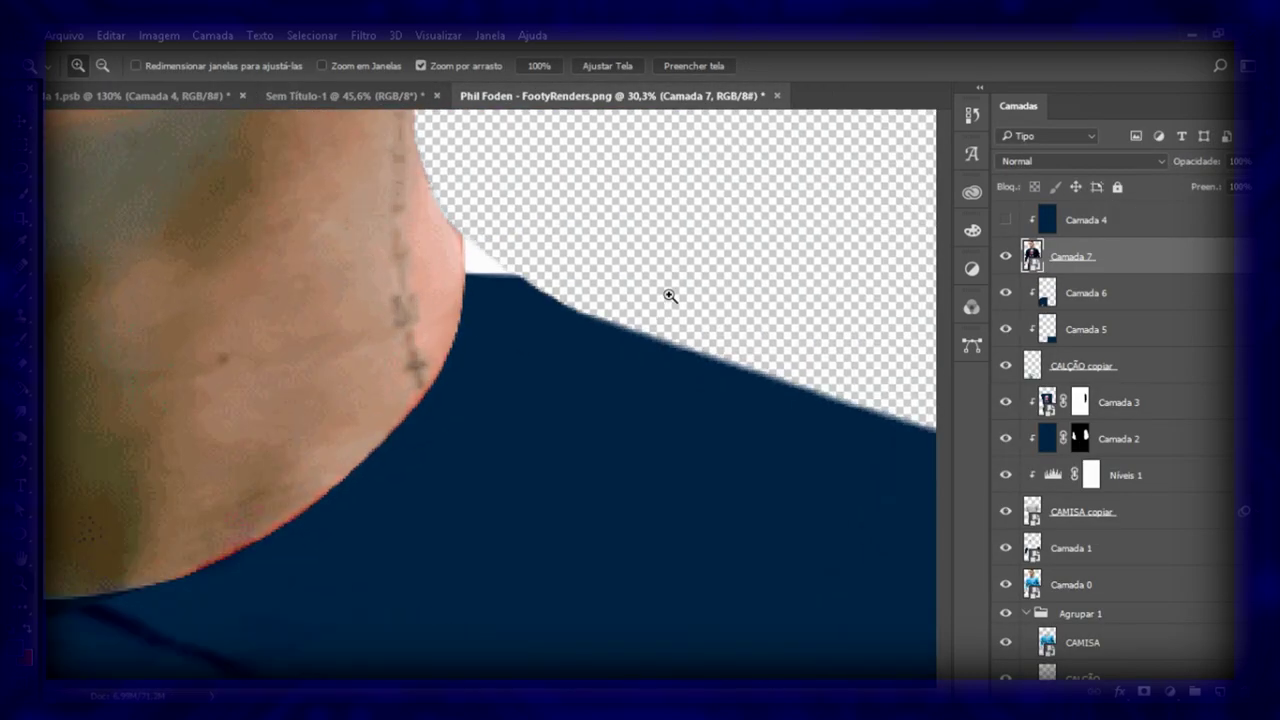
# Warp the shirt overlay to follow the shirt's shape
pyautogui.press('v')
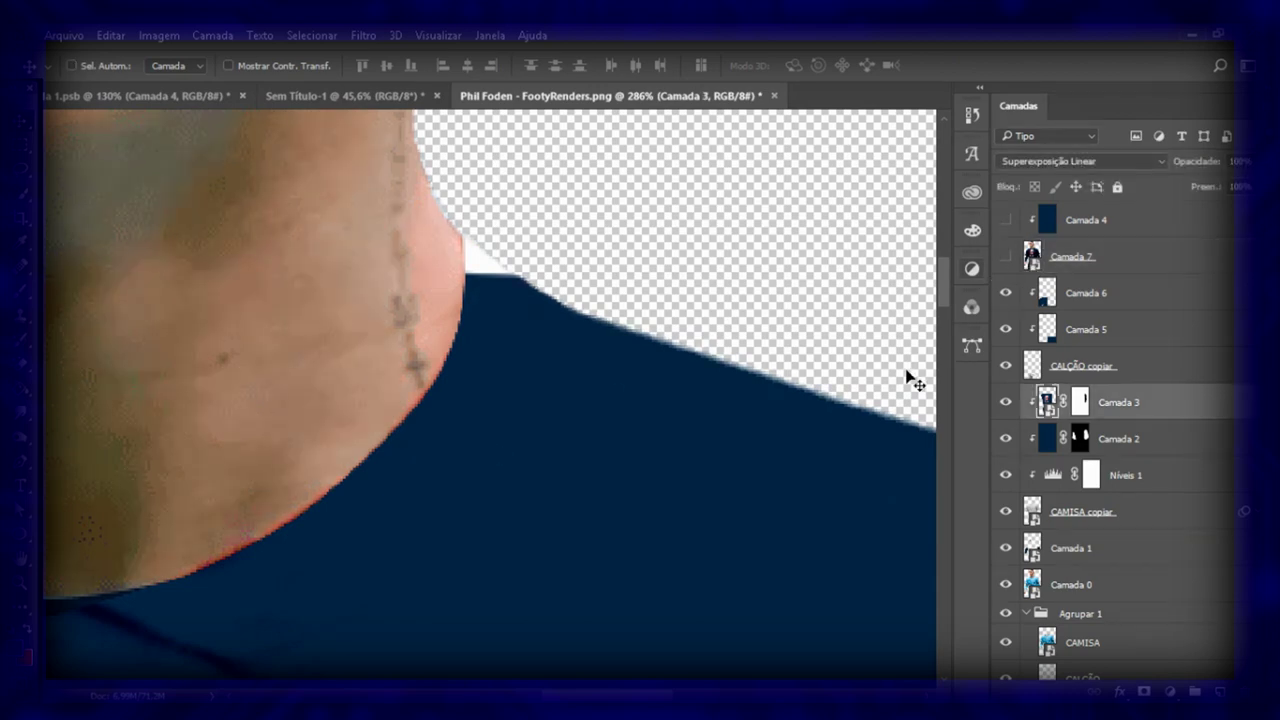
pyautogui.press('ctrl')
pyautogui.click(620, 65)
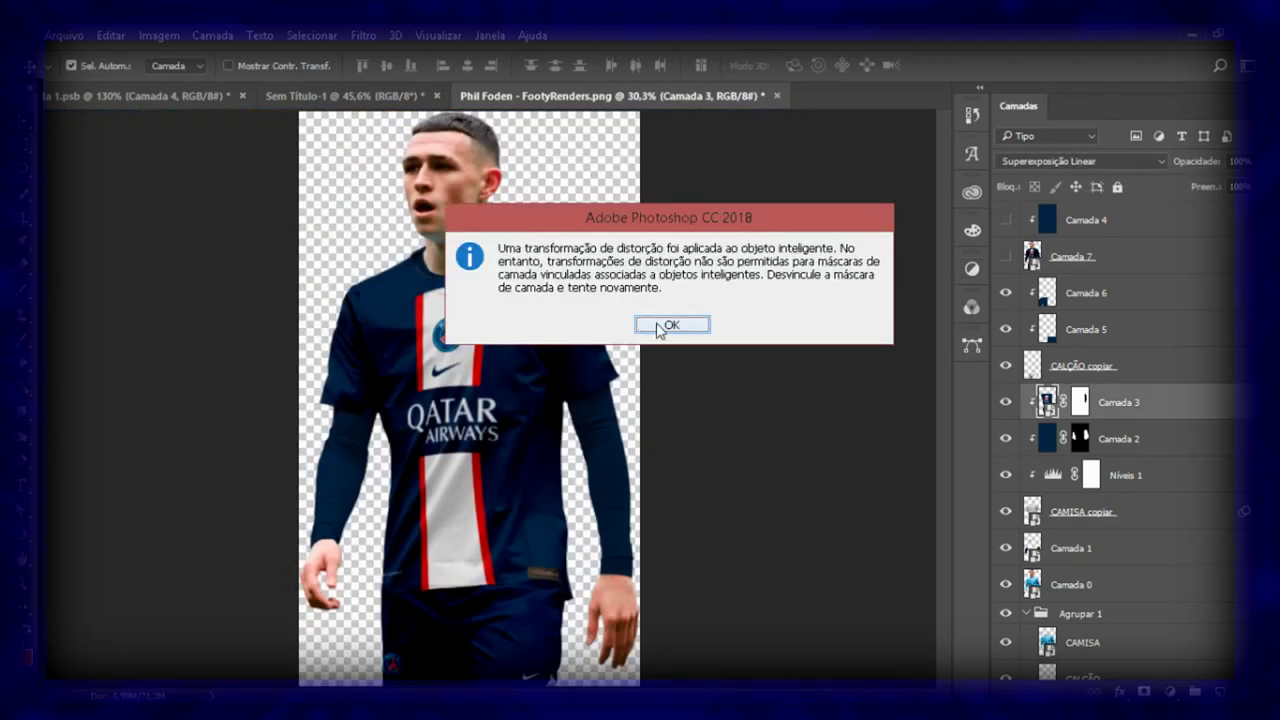
pyautogui.click(660, 327)
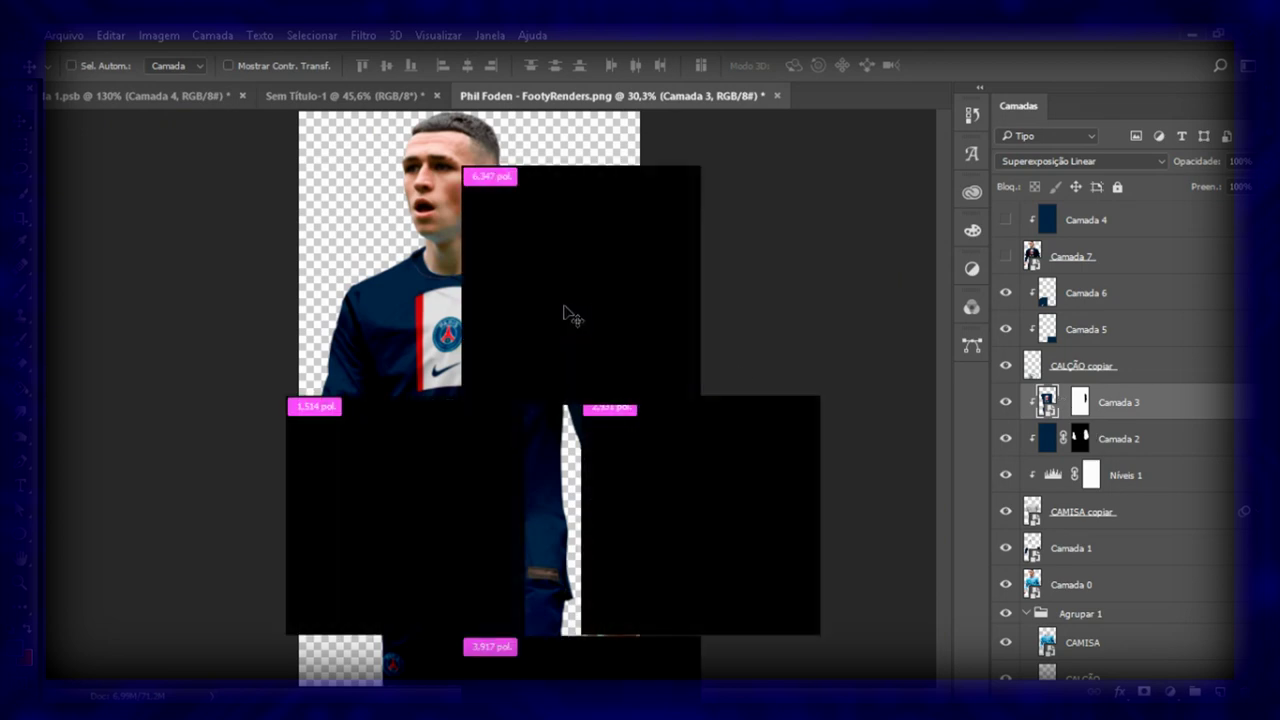
pyautogui.hotkey('ctrl', 't')
pyautogui.rightClick(578, 305)
pyautogui.moveTo(455, 237); pyautogui.dragTo(486, 228)
pyautogui.click(704, 65)
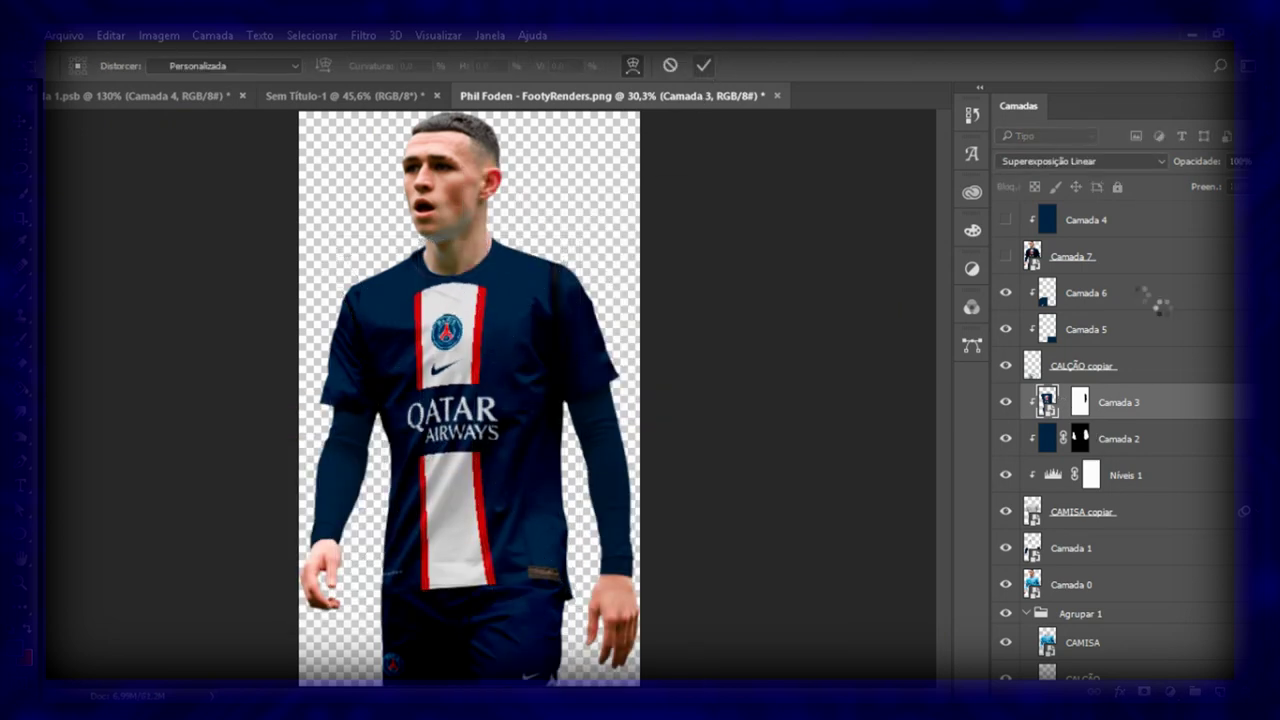
# Add a new layer above Camada 4 for the combined player image
pyautogui.click(1126, 230)
pyautogui.scroll(-1, 1126, 237)
pyautogui.click(1124, 243)
pyautogui.hotkey('ctrl', 'shift', 'alt', 'n')
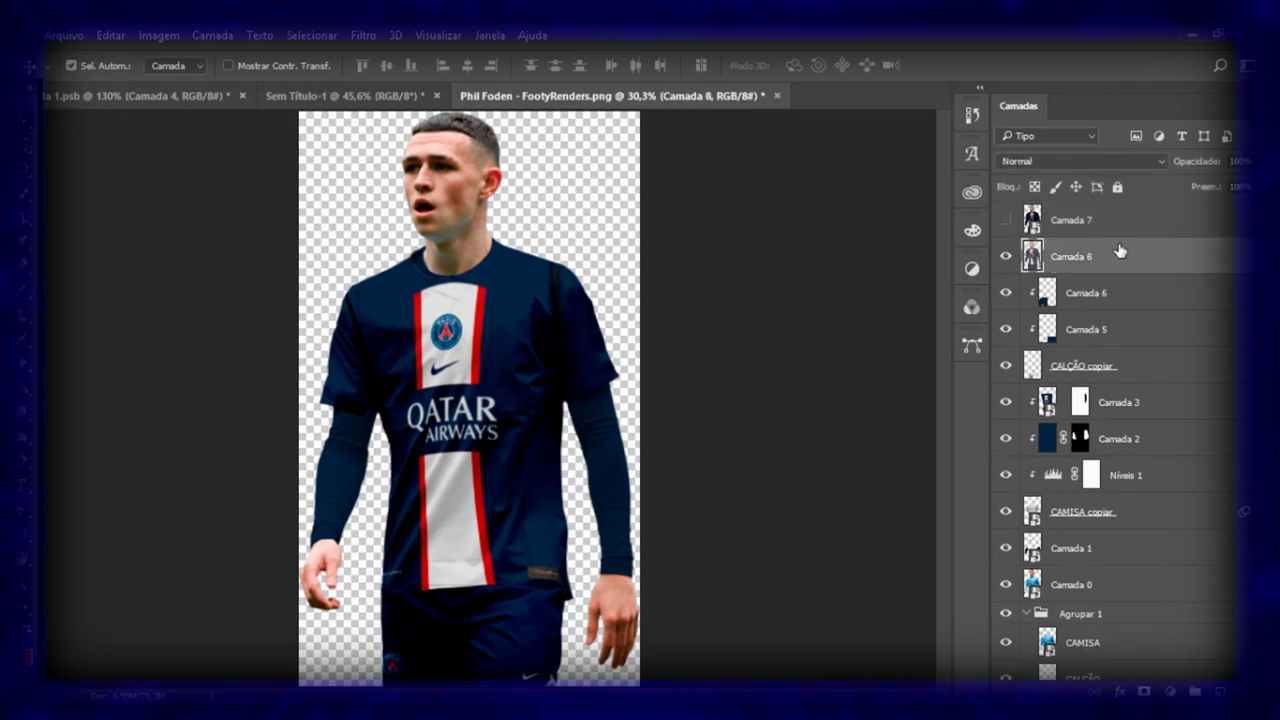
# Place the player cutout on the Sem Título-1 poster at about 53% and add an empty layer above Plano de Fundo
pyautogui.scroll(-1, 1114, 221)
pyautogui.moveTo(470, 320)
pyautogui.mouseDown()
pyautogui.moveTo(365, 97)
pyautogui.moveTo(523, 255)
pyautogui.mouseUp()
pyautogui.hotkey('ctrl', 't')
pyautogui.moveTo(726, 177)
pyautogui.mouseDown()
pyautogui.moveTo(560, 226)
pyautogui.moveTo(621, 217)
pyautogui.mouseUp()
pyautogui.click(705, 66)
pyautogui.click(1143, 258)
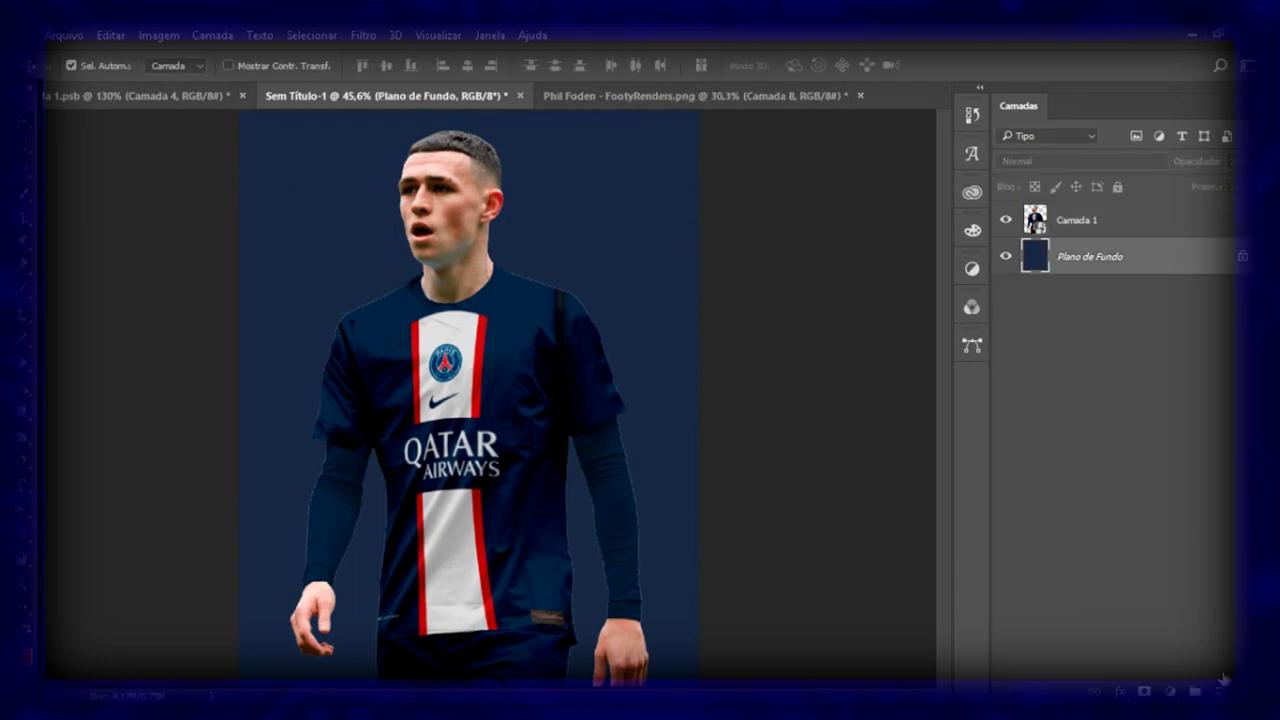
pyautogui.click(1219, 690)
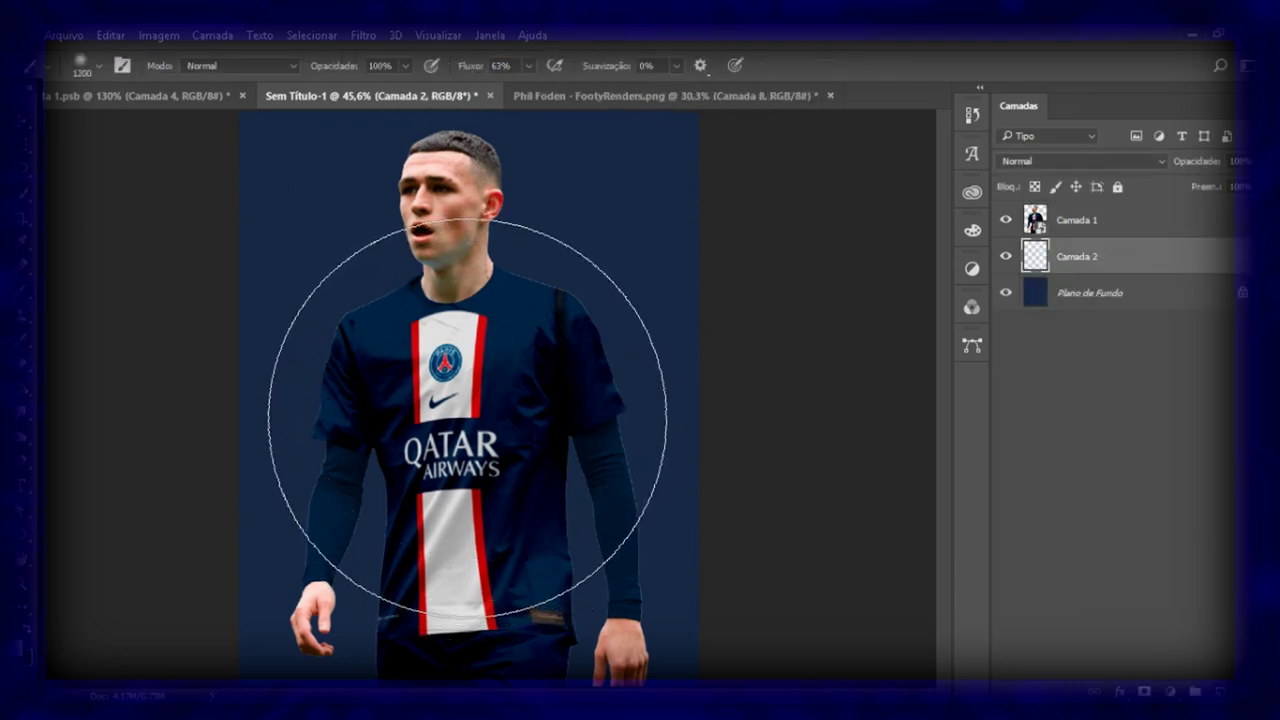
# Paint a large soft white glow behind the player and add a new layer above the player layer
pyautogui.click(457, 414)
pyautogui.press(']')
pyautogui.click(1160, 219)
pyautogui.hotkey('ctrl', 'shift', 'alt', 'n')
# Paint rim light along the player's sleeve, collar, face, shoulders, arm and hand
pyautogui.moveTo(270, 388); pyautogui.dragTo(371, 425)
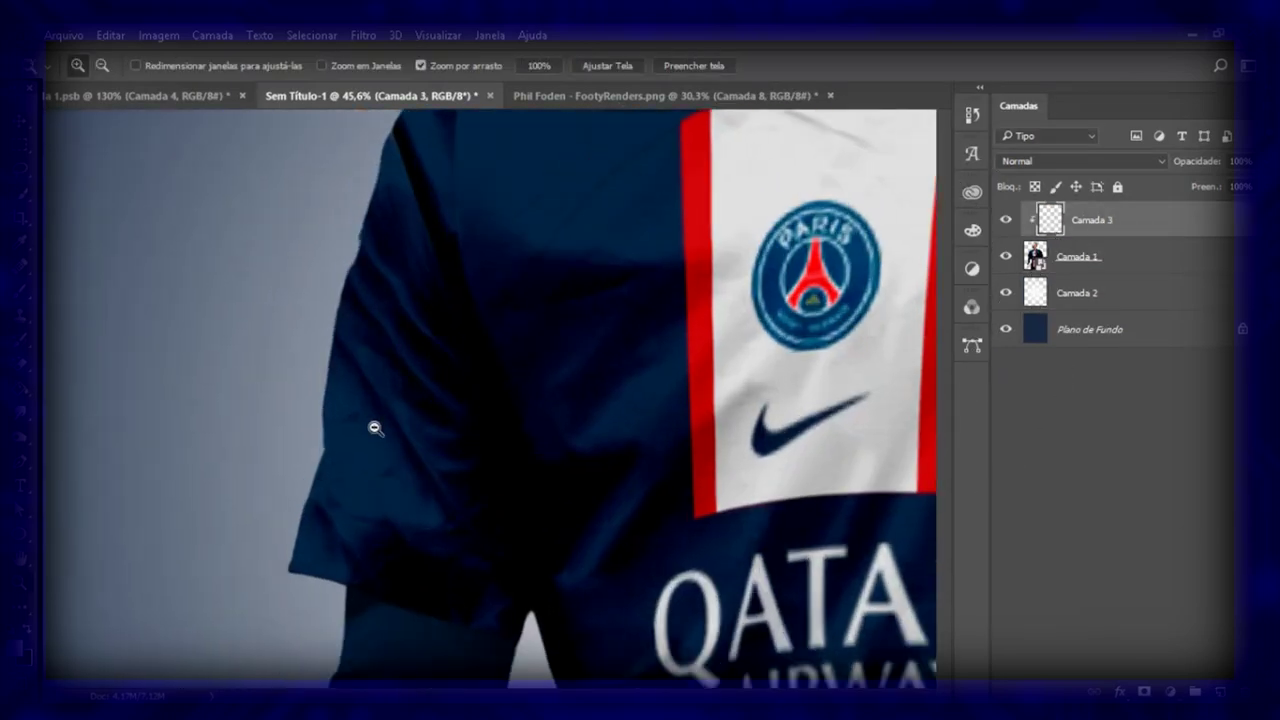
pyautogui.press('b')
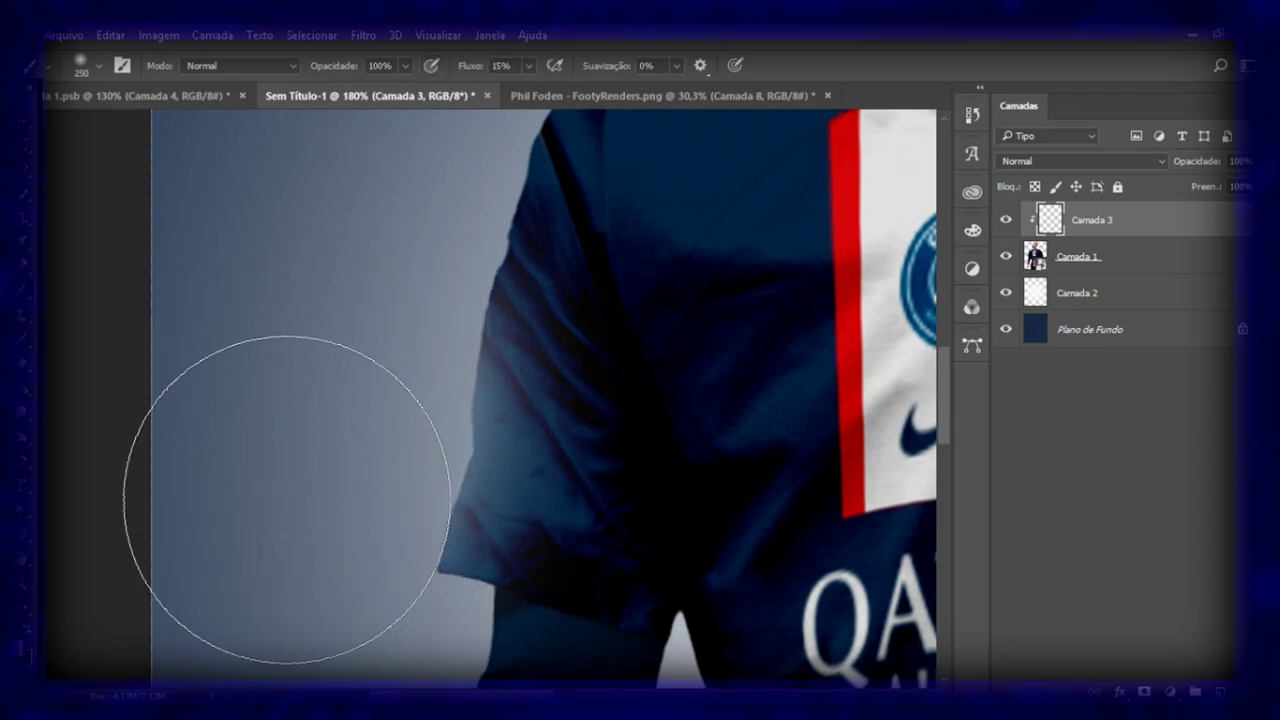
pyautogui.moveTo(343, 323); pyautogui.dragTo(208, 473)
pyautogui.moveTo(186, 286); pyautogui.dragTo(114, 506)
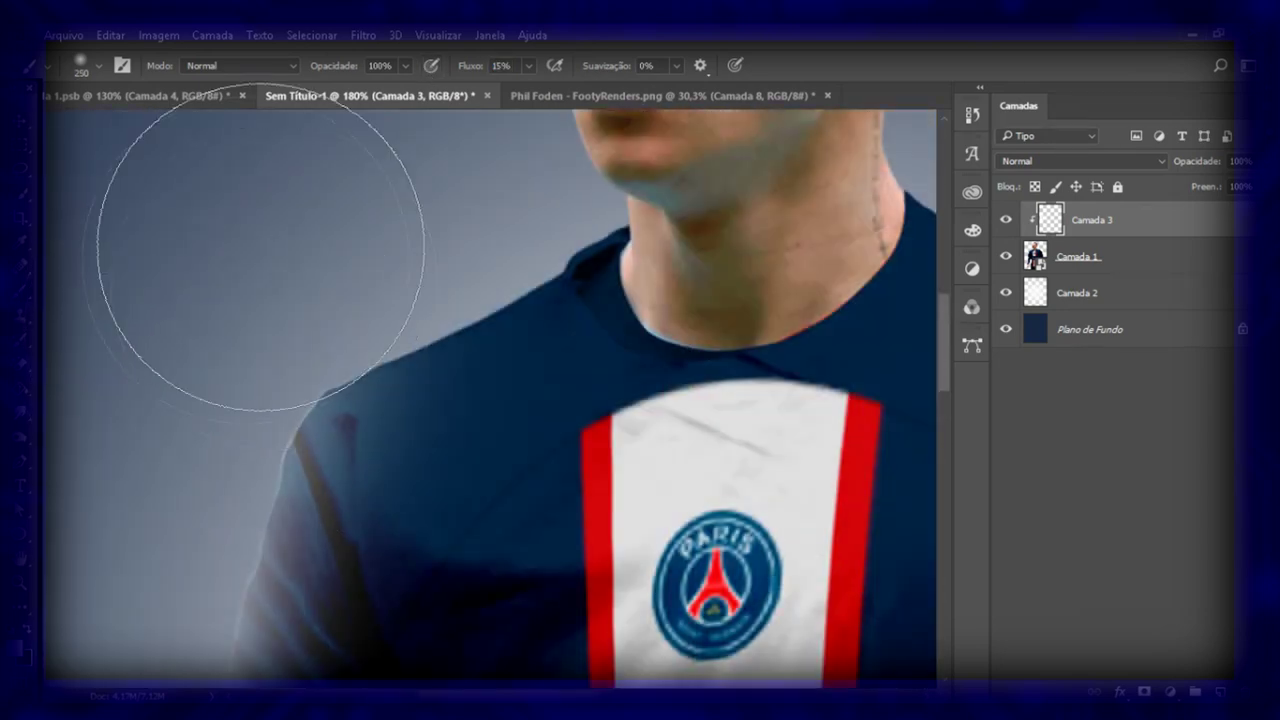
pyautogui.moveTo(257, 243); pyautogui.dragTo(186, 363)
pyautogui.moveTo(863, 284); pyautogui.dragTo(443, 314)
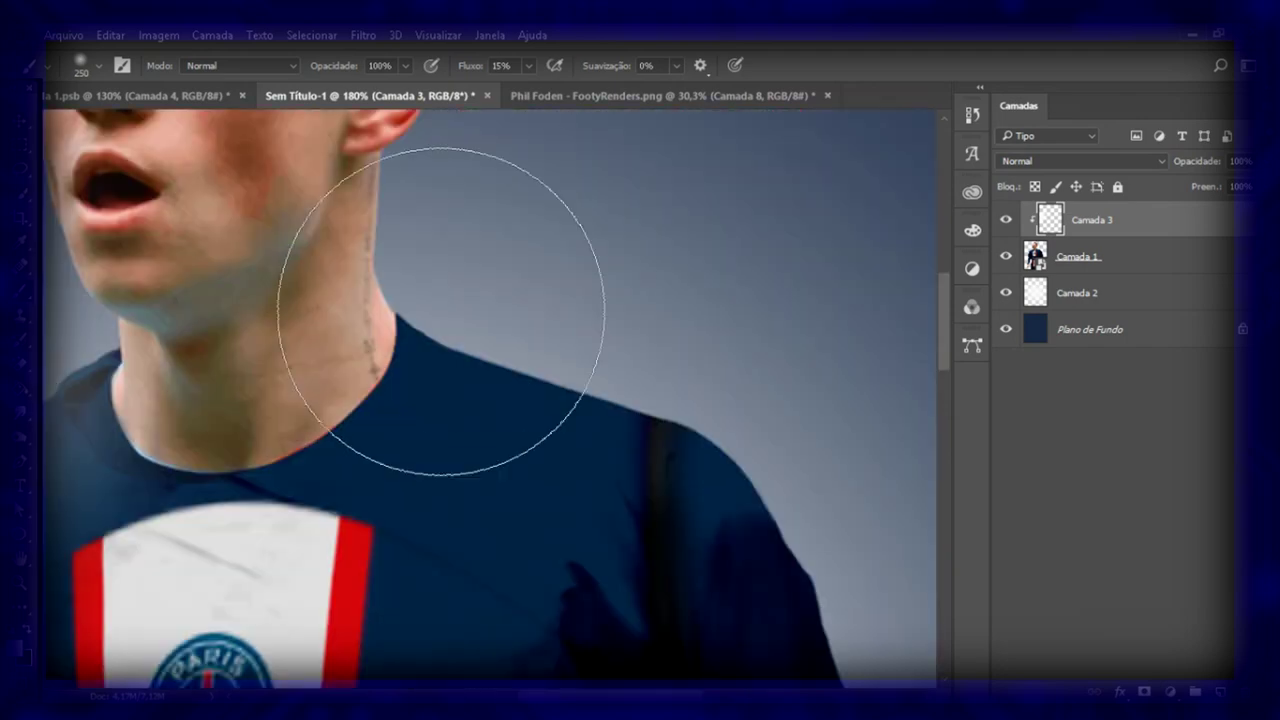
pyautogui.moveTo(743, 439); pyautogui.dragTo(635, 305)
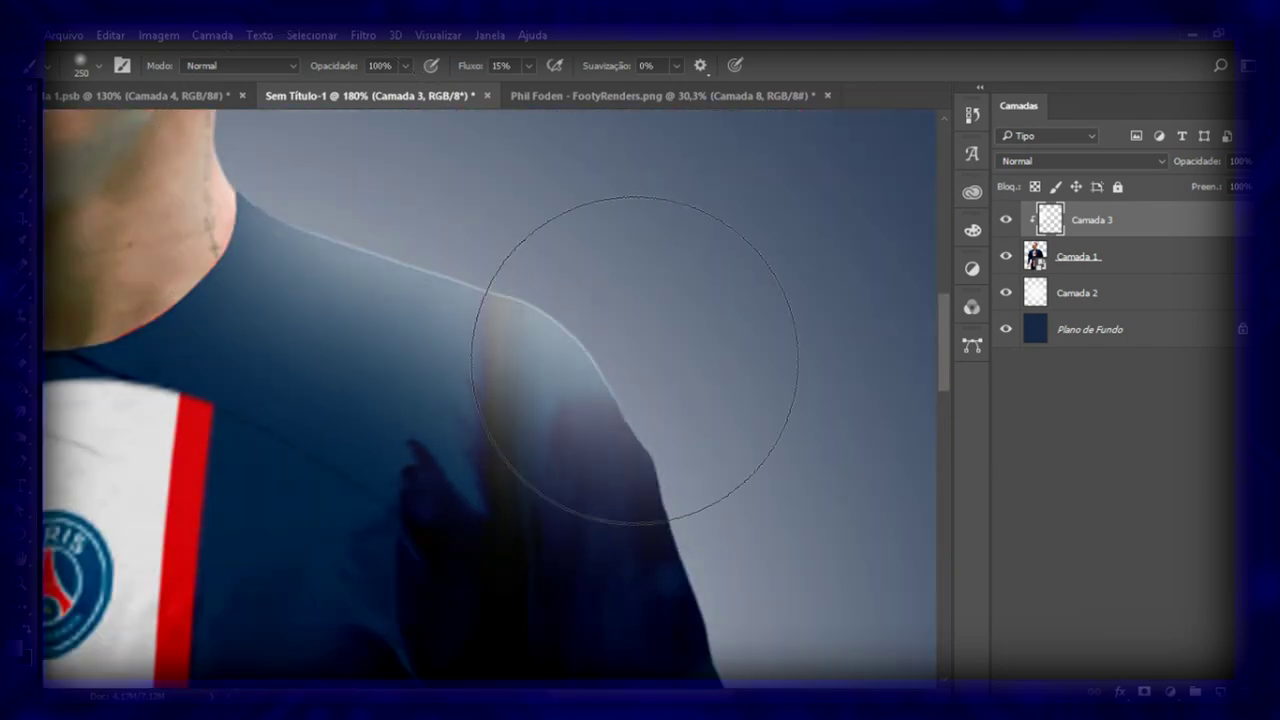
pyautogui.moveTo(692, 377); pyautogui.dragTo(577, 229)
pyautogui.moveTo(717, 548)
pyautogui.mouseDown()
pyautogui.moveTo(620, 366)
pyautogui.moveTo(614, 234)
pyautogui.mouseUp()
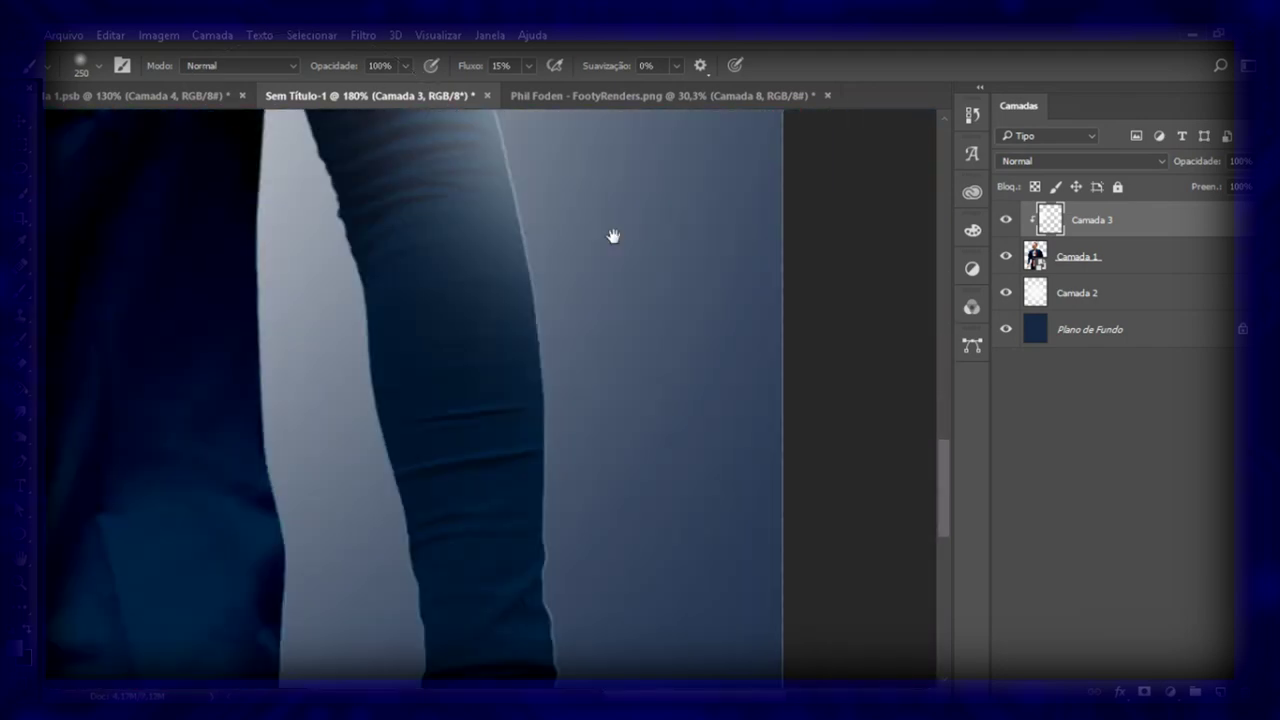
pyautogui.moveTo(651, 403); pyautogui.dragTo(615, 276)
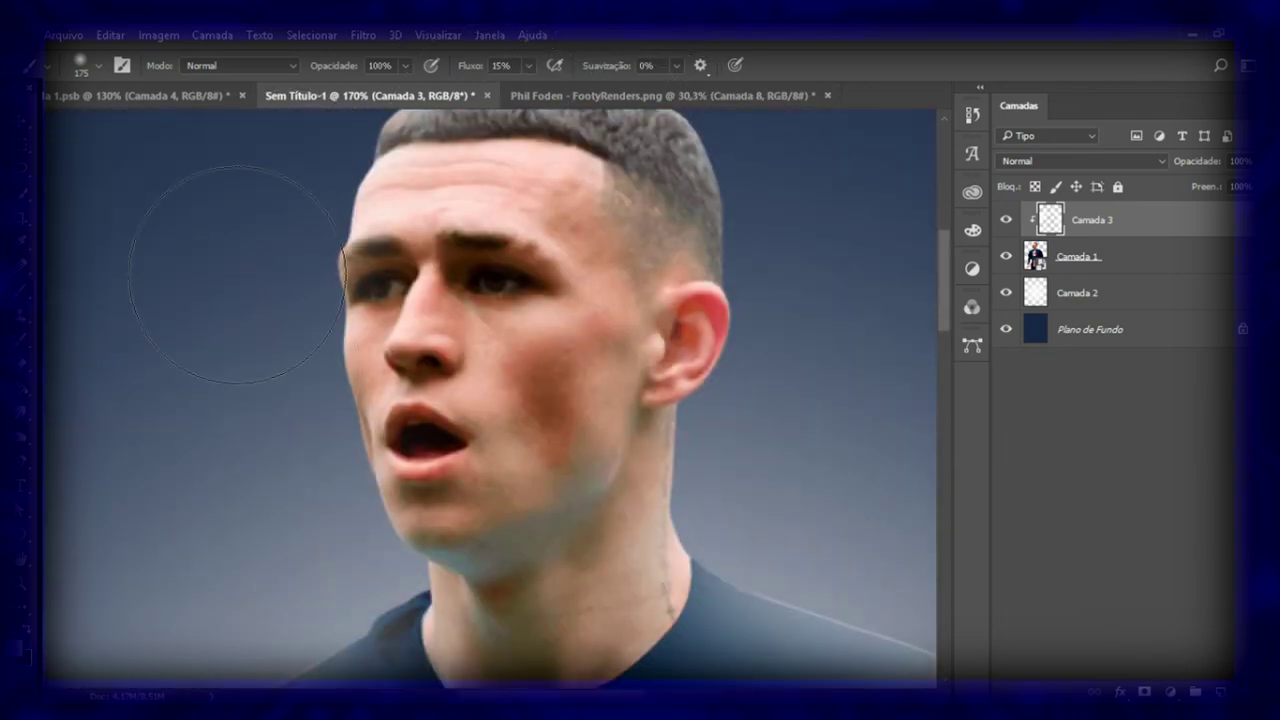
# Fit the whole poster in view and apply a Camera Raw adjustment to the player layer
pyautogui.press('z')
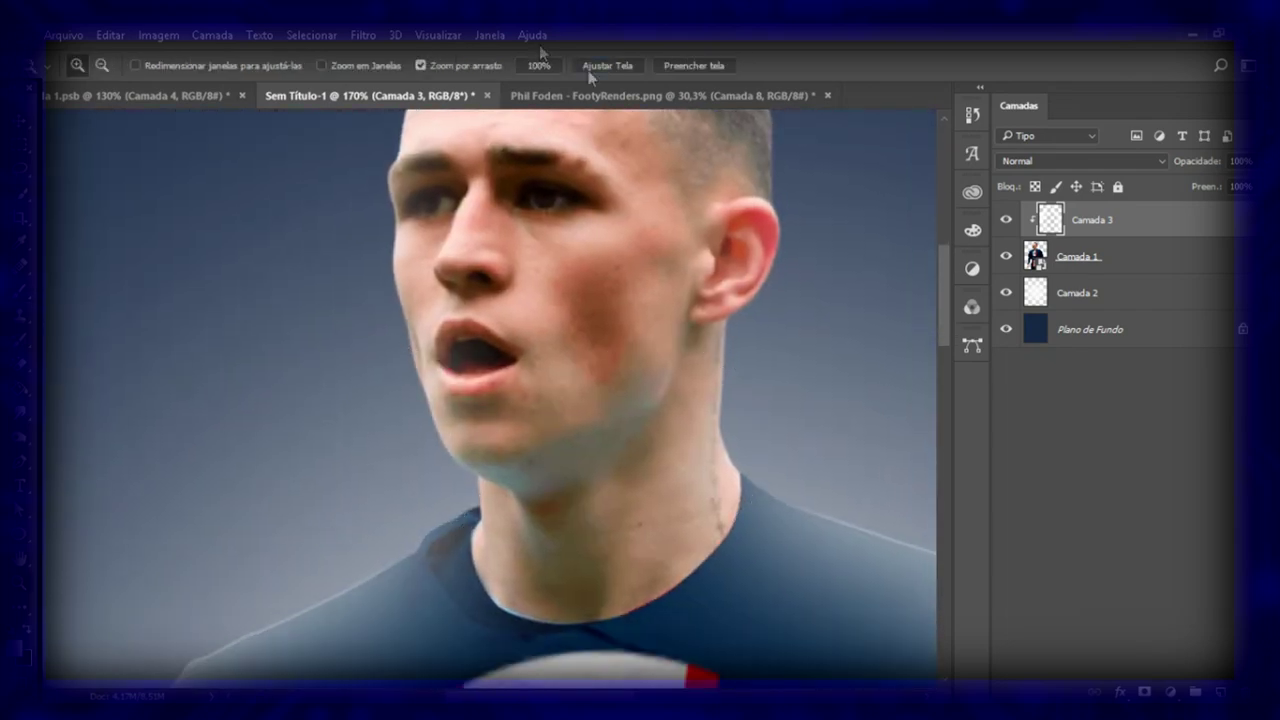
pyautogui.click(607, 65)
pyautogui.click(1089, 258)
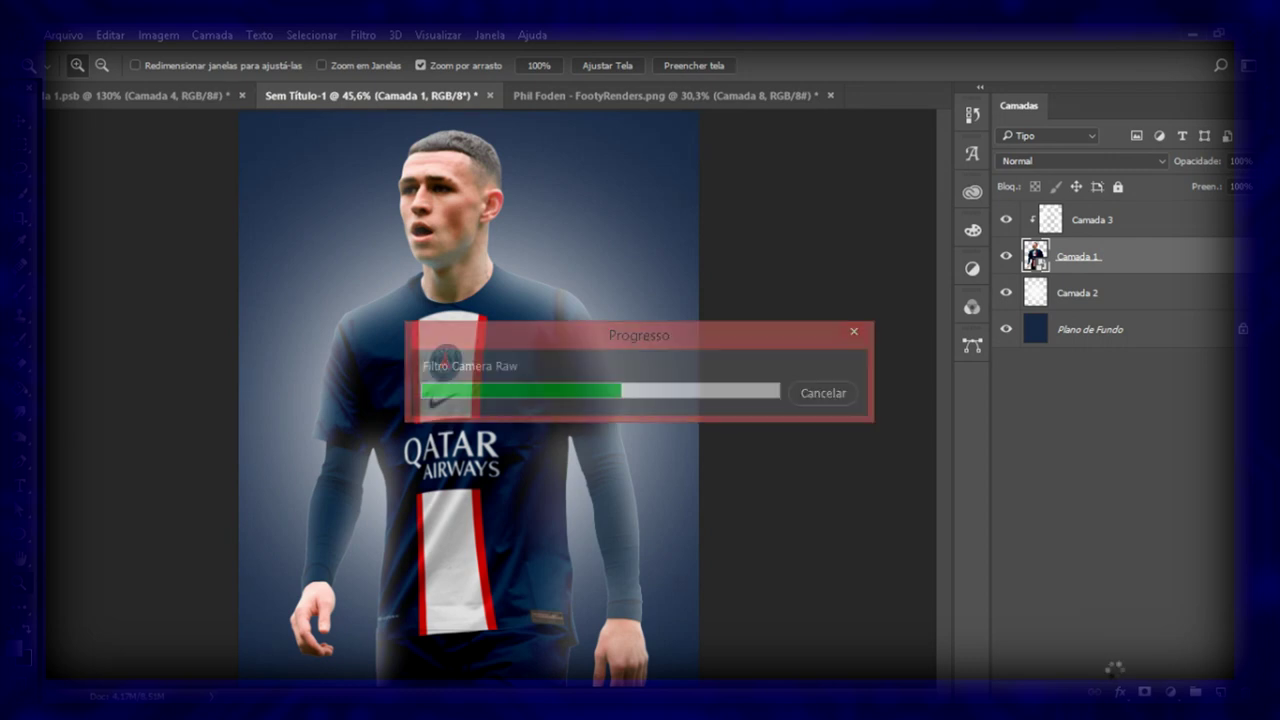
pyautogui.press('i')
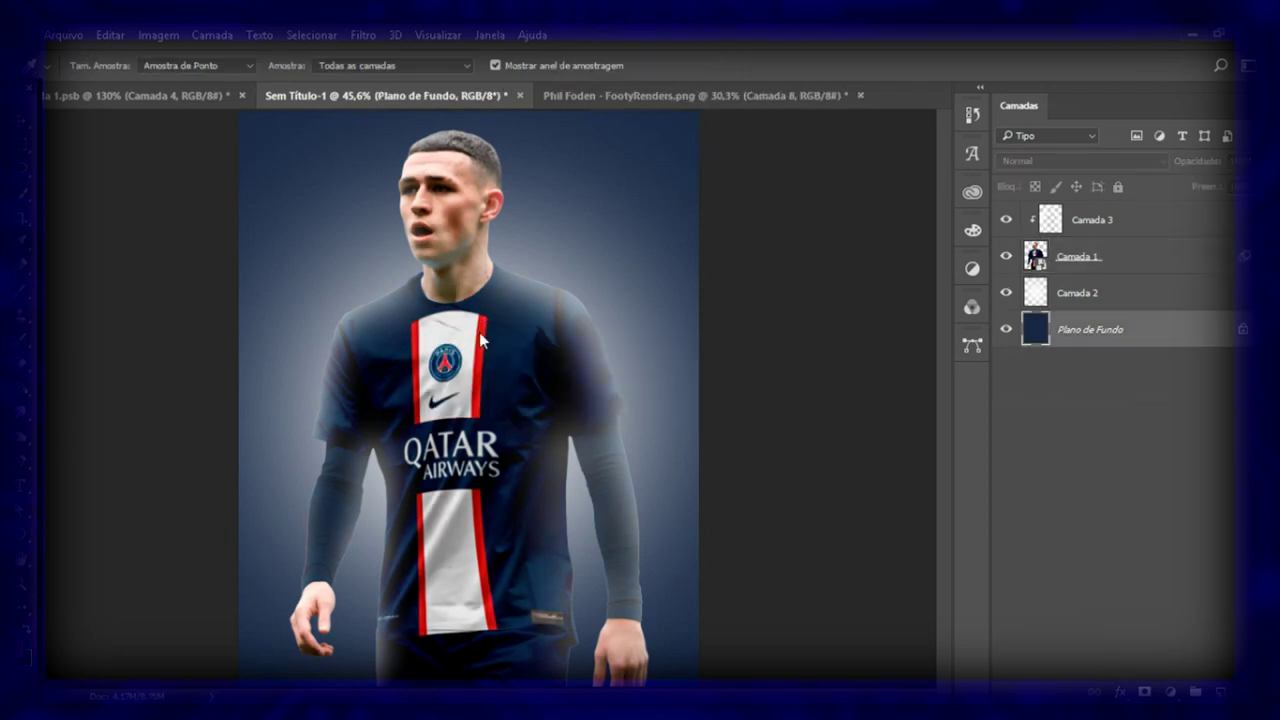
pyautogui.press('t')
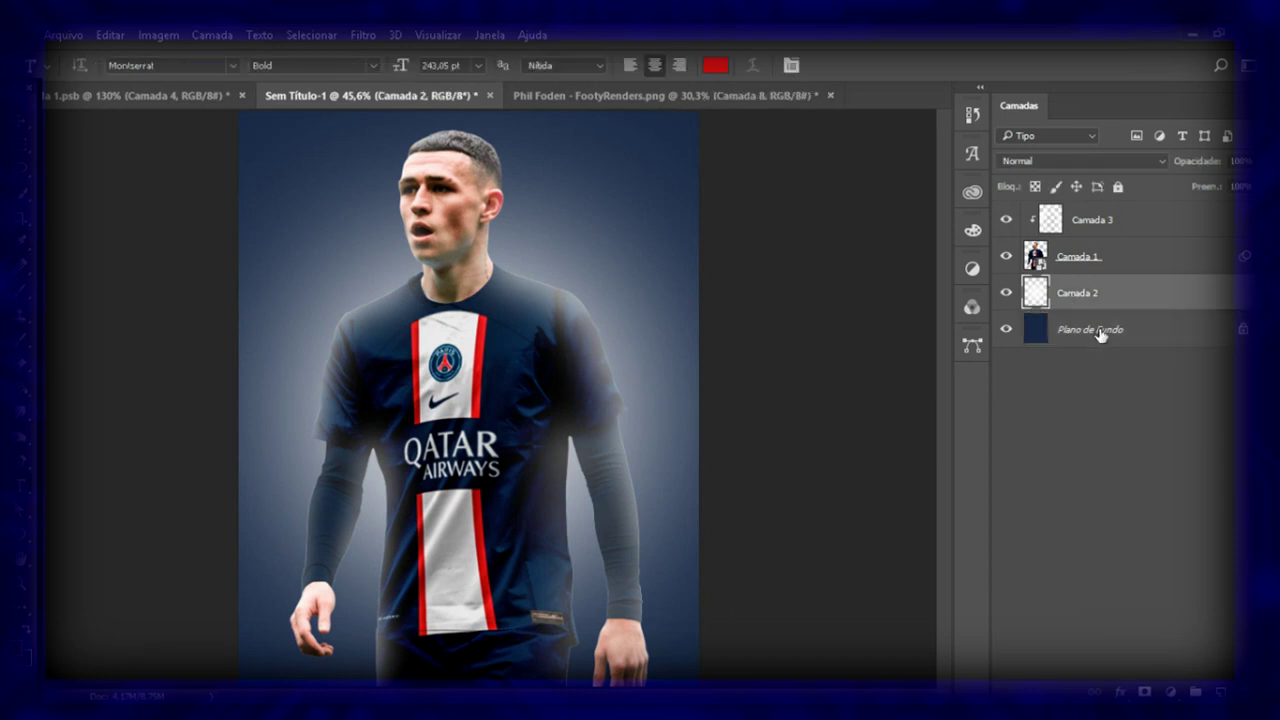
# Add red PHIL text rotated 90° and placed vertically at the poster's left edge
pyautogui.click(397, 423)
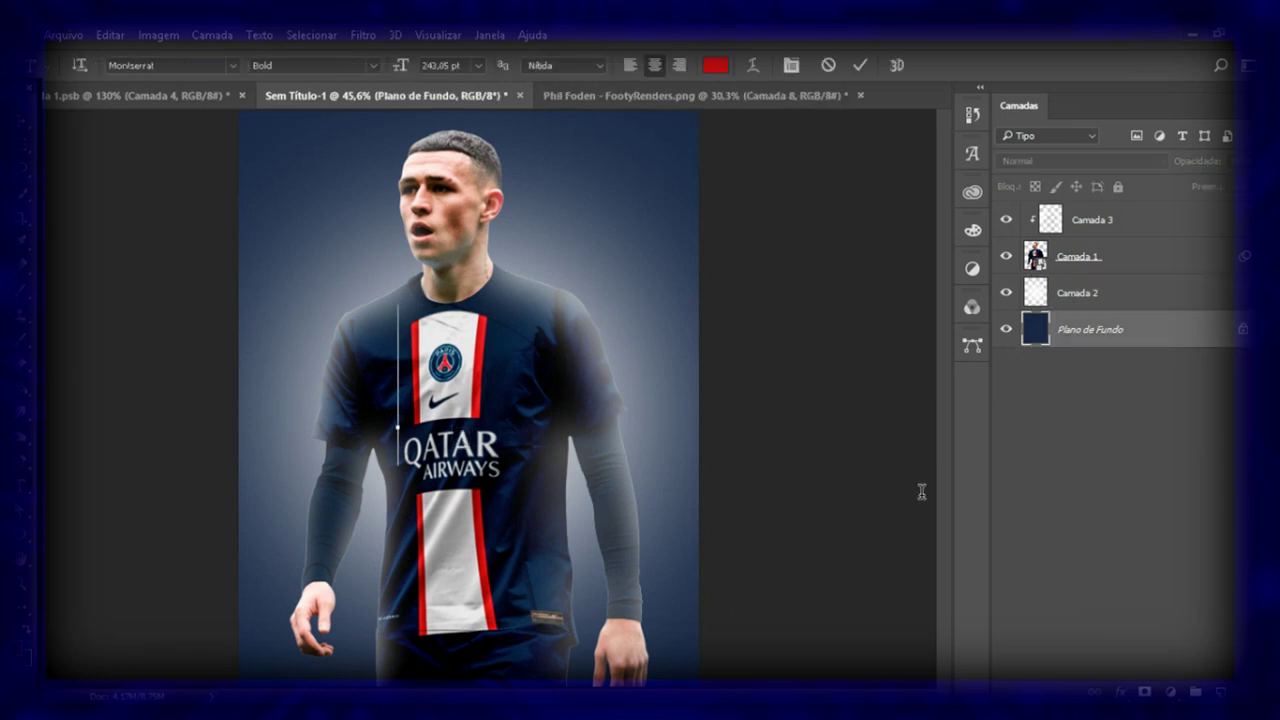
pyautogui.write('PHIL')
pyautogui.click(858, 65)
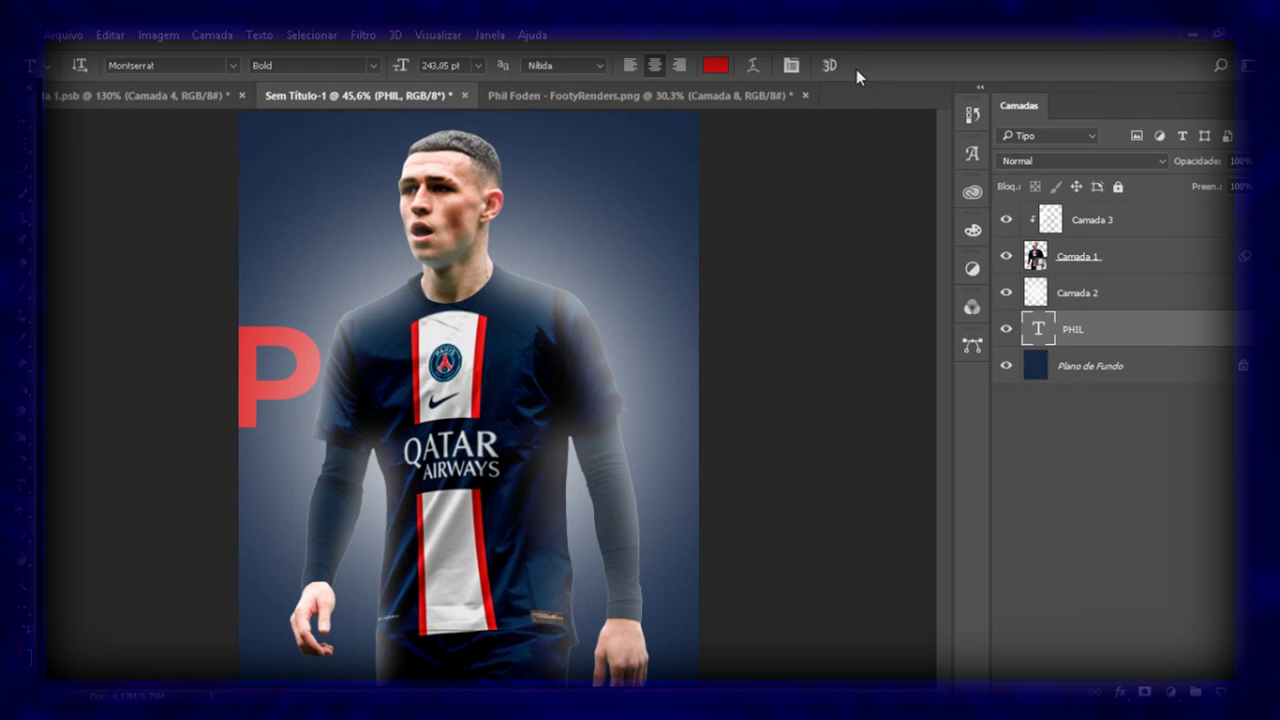
pyautogui.hotkey('ctrl', 't')
pyautogui.write('90')
pyautogui.press('Return')
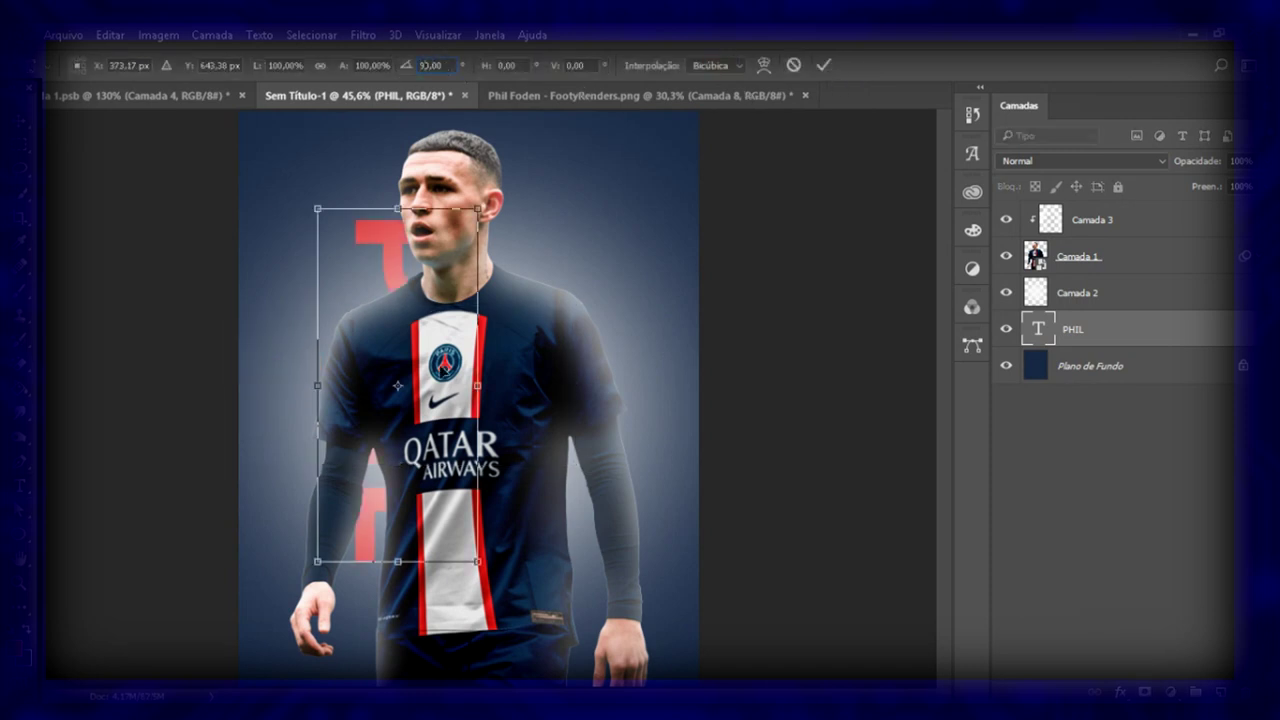
pyautogui.moveTo(441, 372); pyautogui.dragTo(362, 350)
pyautogui.click(823, 65)
# Copy the PHIL text to the right side and change it to FODEN at 188 pt
pyautogui.press('v')
pyautogui.keyDown('alt'); pyautogui.moveTo(281, 204); pyautogui.dragTo(590, 310); pyautogui.keyUp('alt')
pyautogui.press('t')
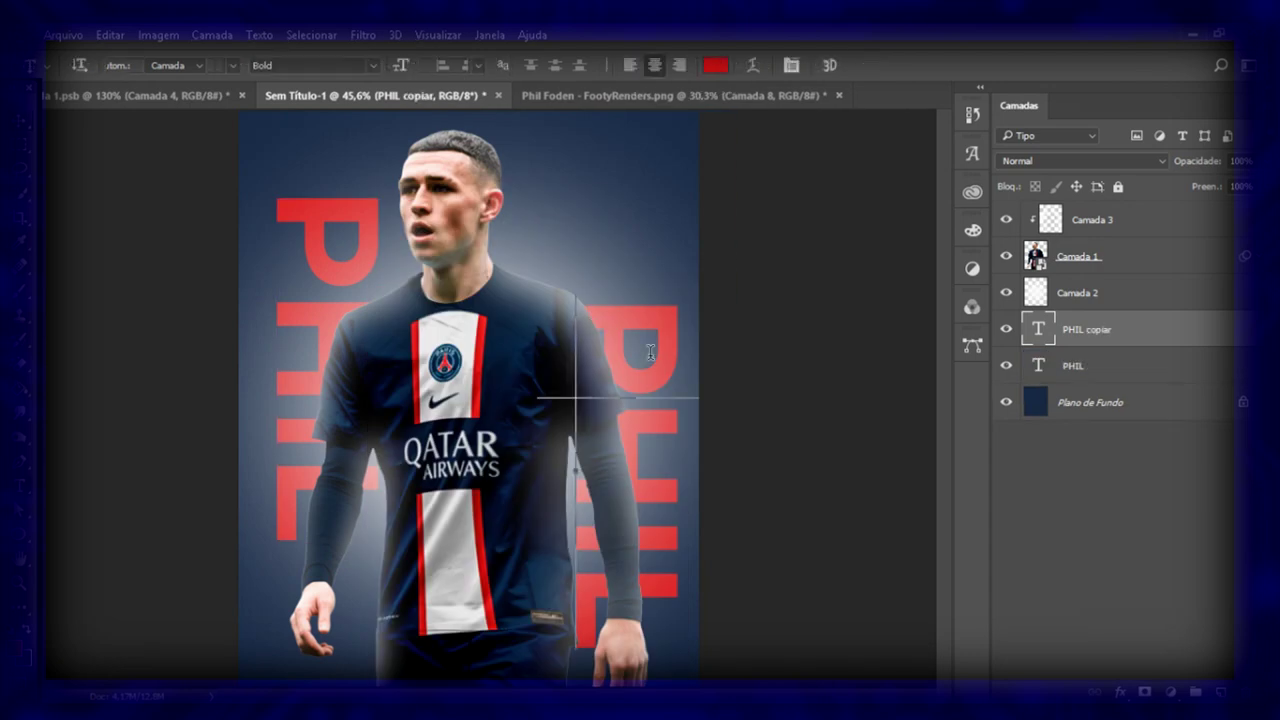
pyautogui.doubleClick(590, 380)
pyautogui.write('FODEN')
pyautogui.hotkey('ctrl', 'a')
pyautogui.moveTo(403, 65); pyautogui.dragTo(378, 70)
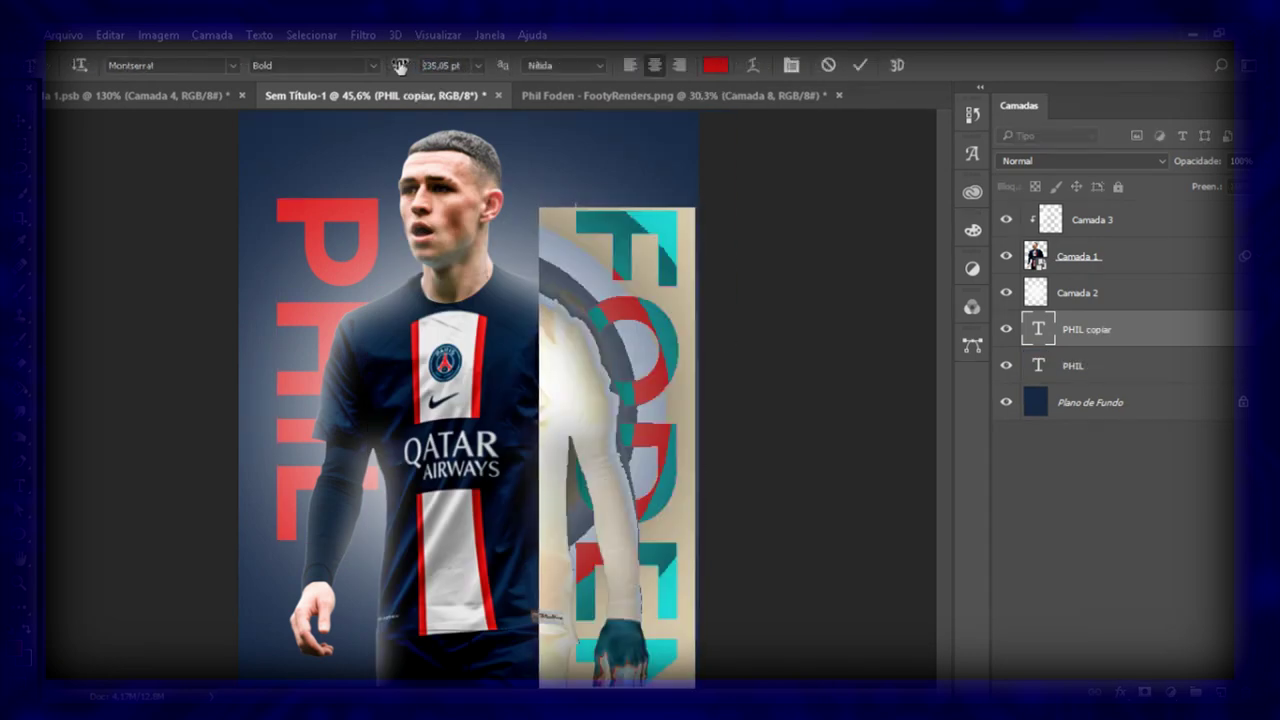
pyautogui.click(860, 65)
# Rotate the FODEN text 180 degrees
pyautogui.press('v')
pyautogui.hotkey('ctrl', 't')
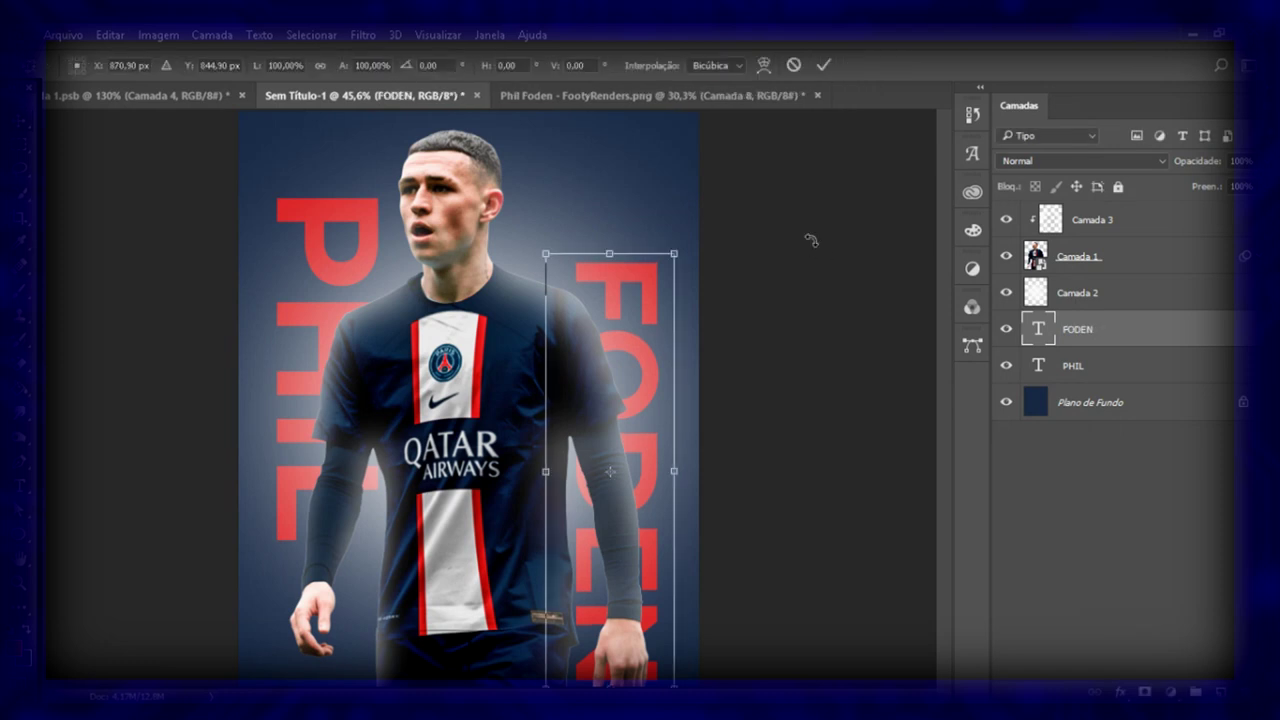
pyautogui.moveTo(413, 72); pyautogui.dragTo(680, 142)
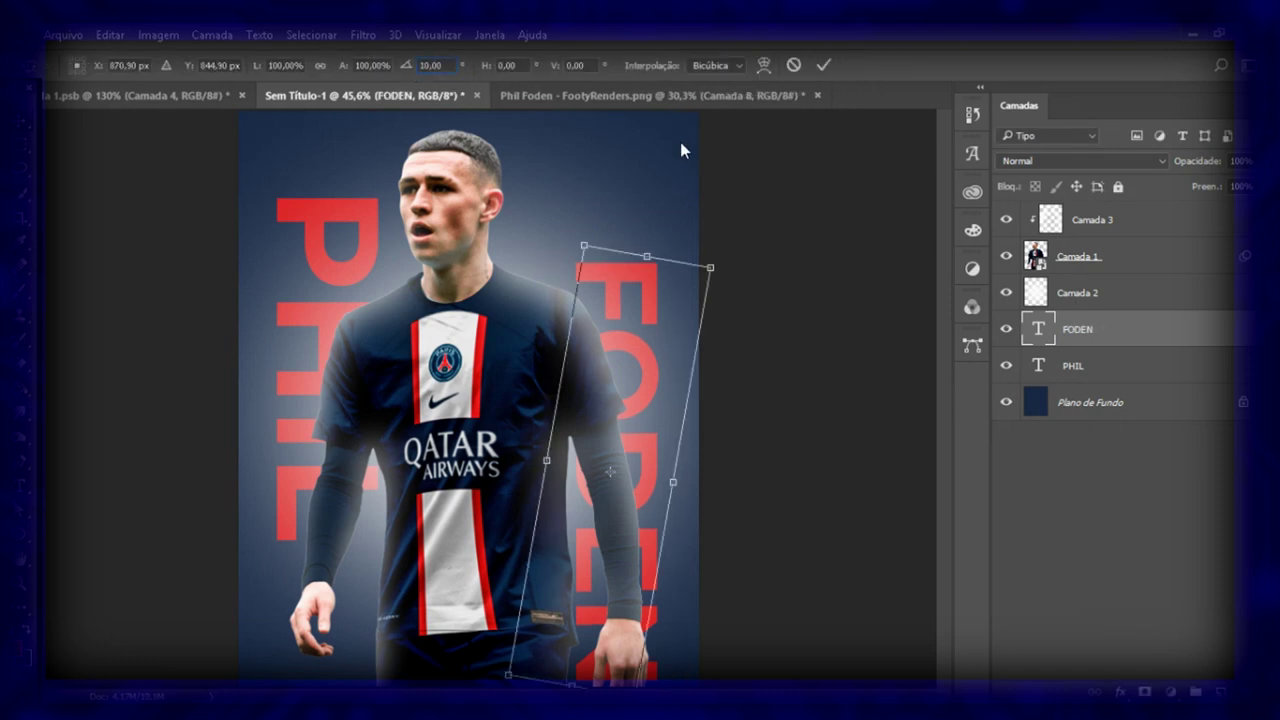
pyautogui.rightClick(651, 356)
pyautogui.click(714, 226)
pyautogui.click(823, 65)
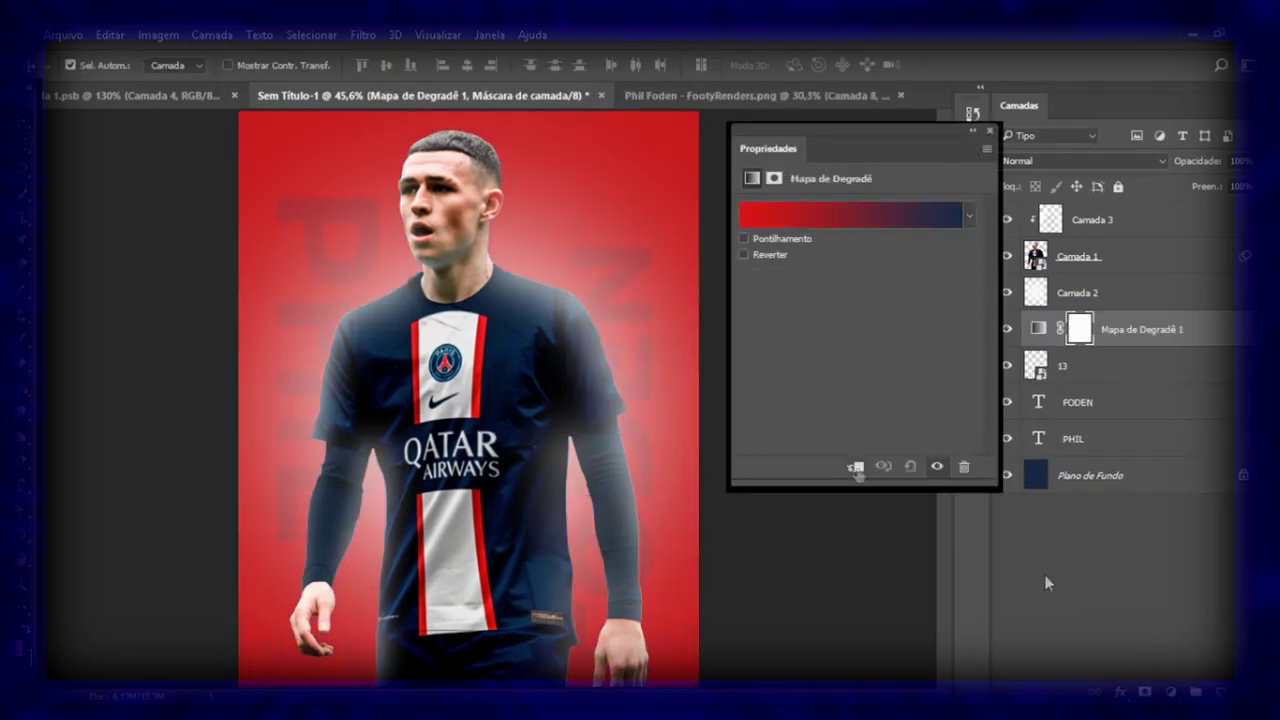
# Clip the gradient map to the red bars layer
pyautogui.click(856, 466)
pyautogui.doubleClick(752, 254)
pyautogui.click(990, 131)
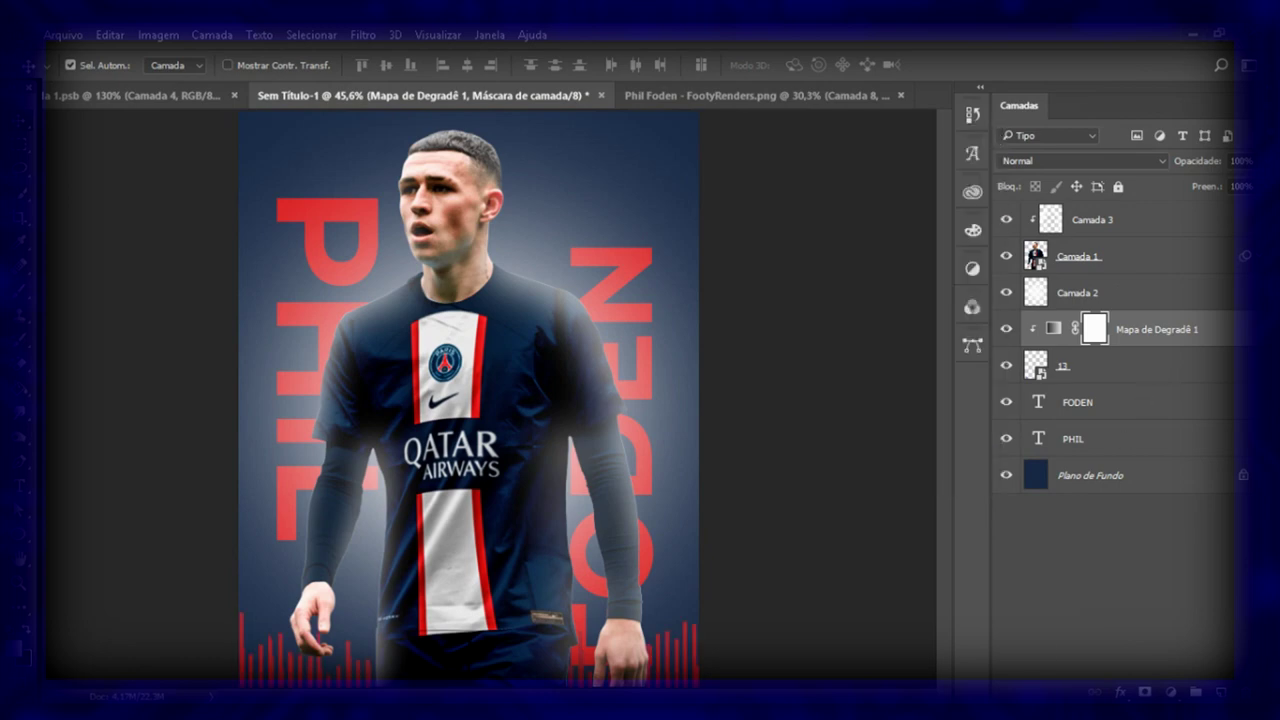
# Enlarge the stadium photo to cover the poster, blended by Luminosity at about 16% opacity
pyautogui.click(1090, 475)
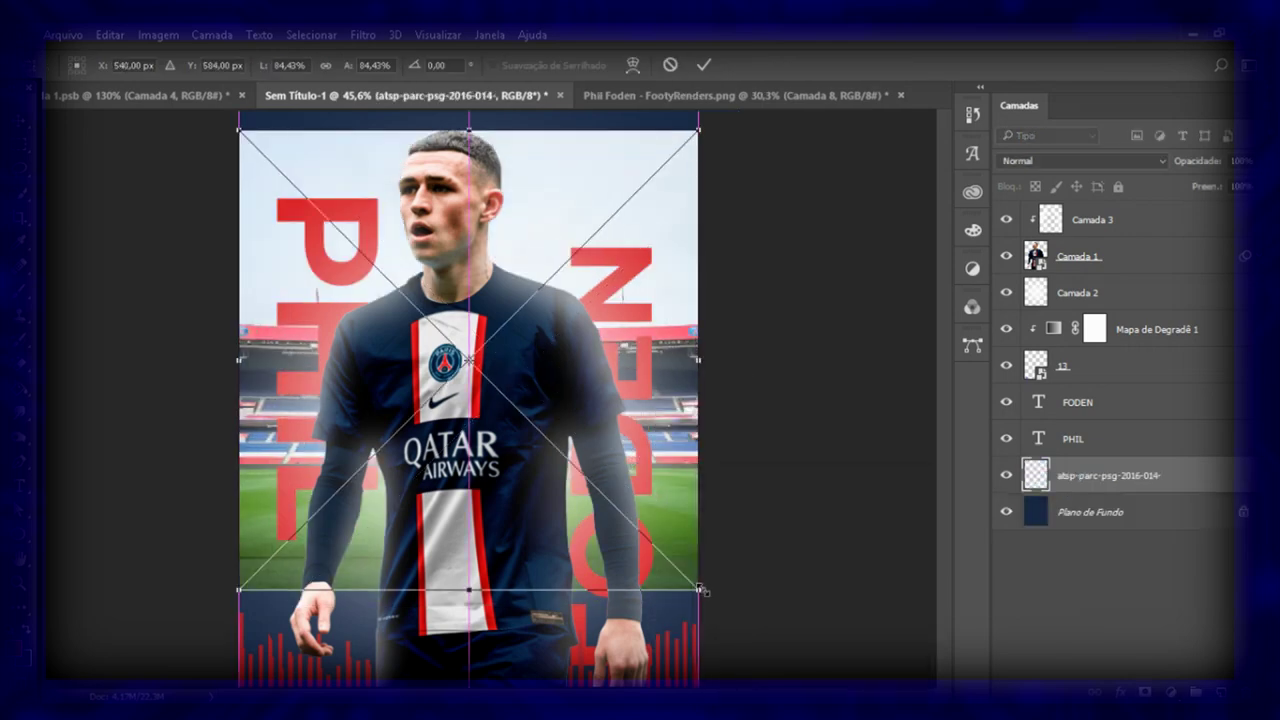
pyautogui.moveTo(727, 605); pyautogui.dragTo(812, 648)
pyautogui.press('Return')
pyautogui.hotkey('shift', 'alt', 'y')
pyautogui.moveTo(1191, 163); pyautogui.dragTo(1128, 170)
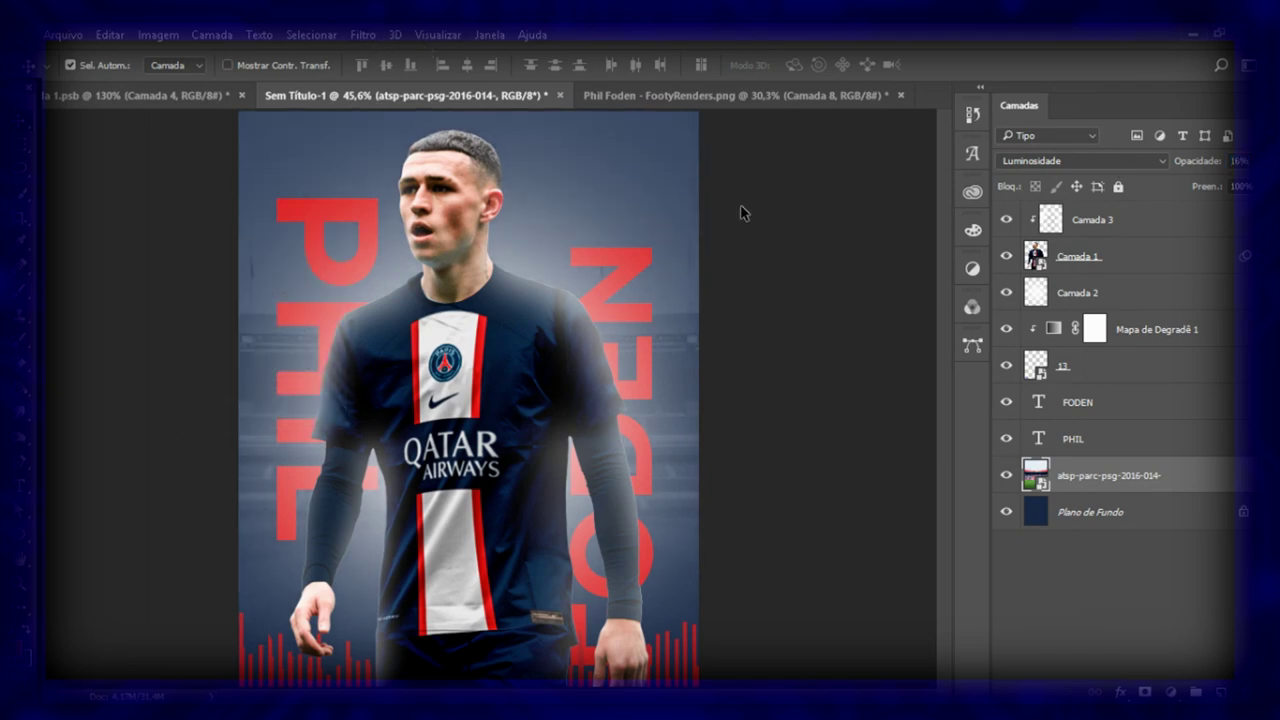
# Apply a radial blur to the stadium photo and stamp visible layers on top
pyautogui.hotkey('ctrl', 'f')
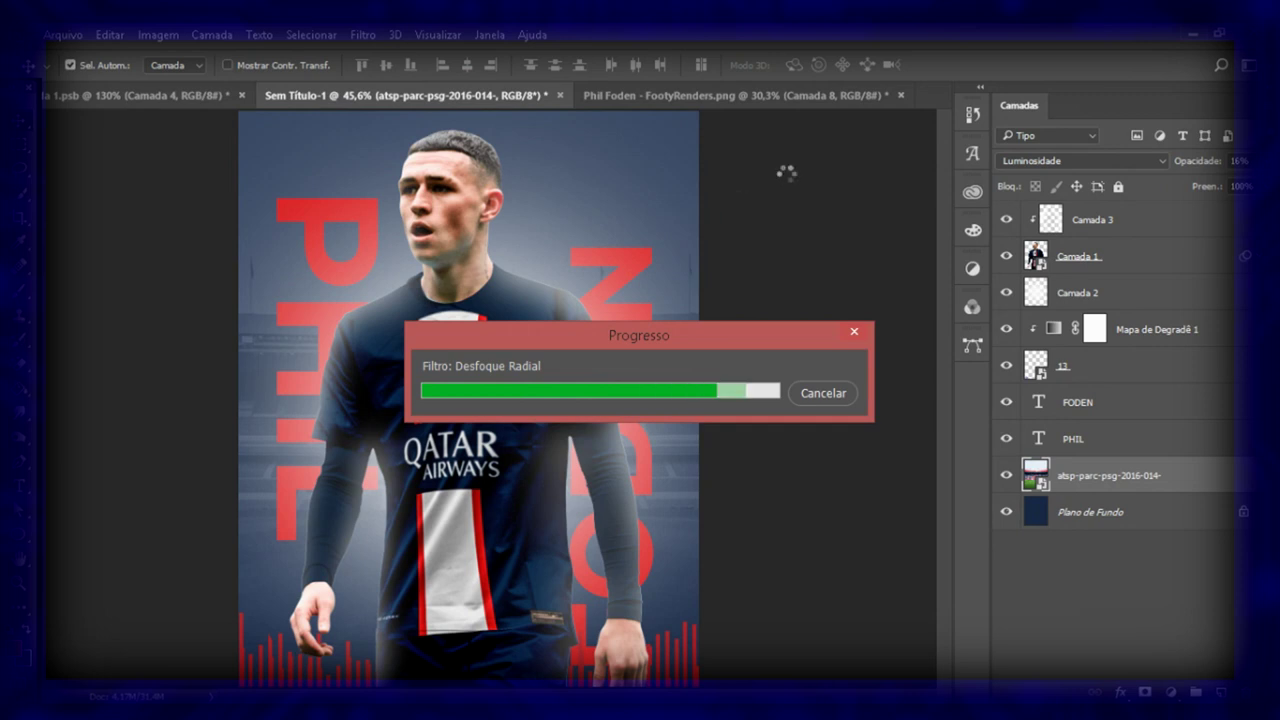
pyautogui.click(1243, 475)
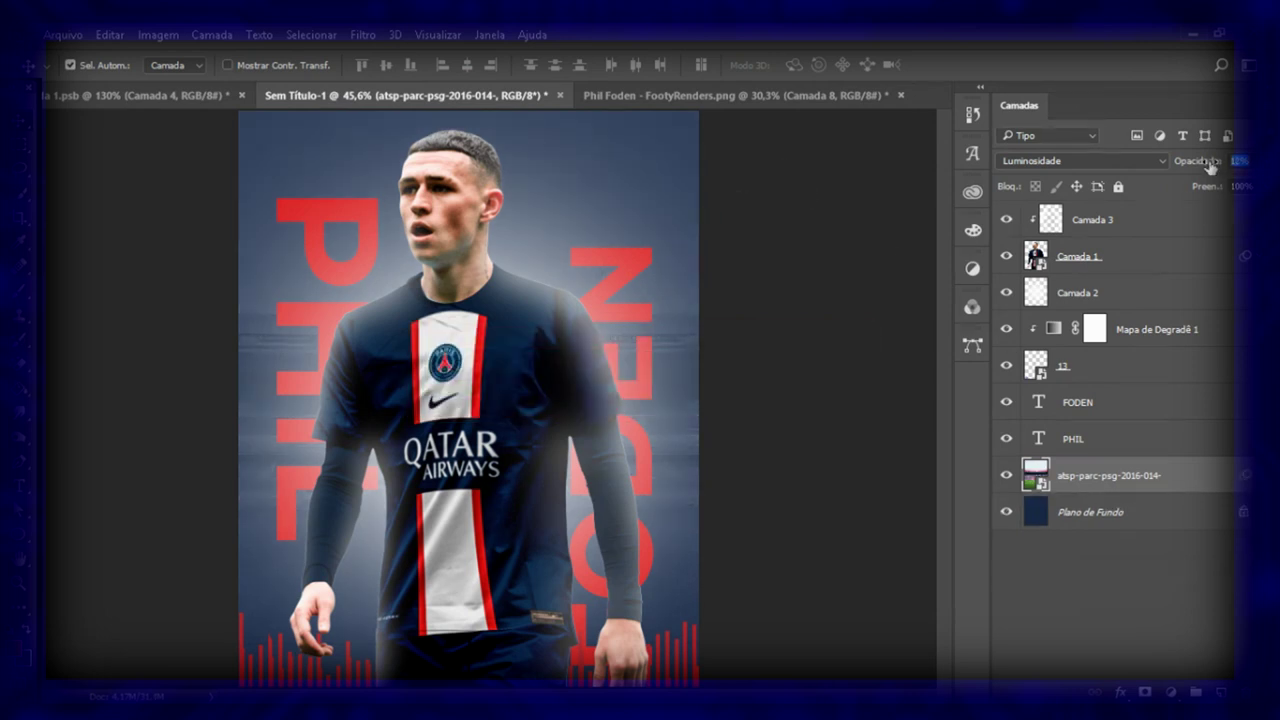
pyautogui.click(1120, 219)
pyautogui.hotkey('ctrl', 'shift', 'alt', 'e')
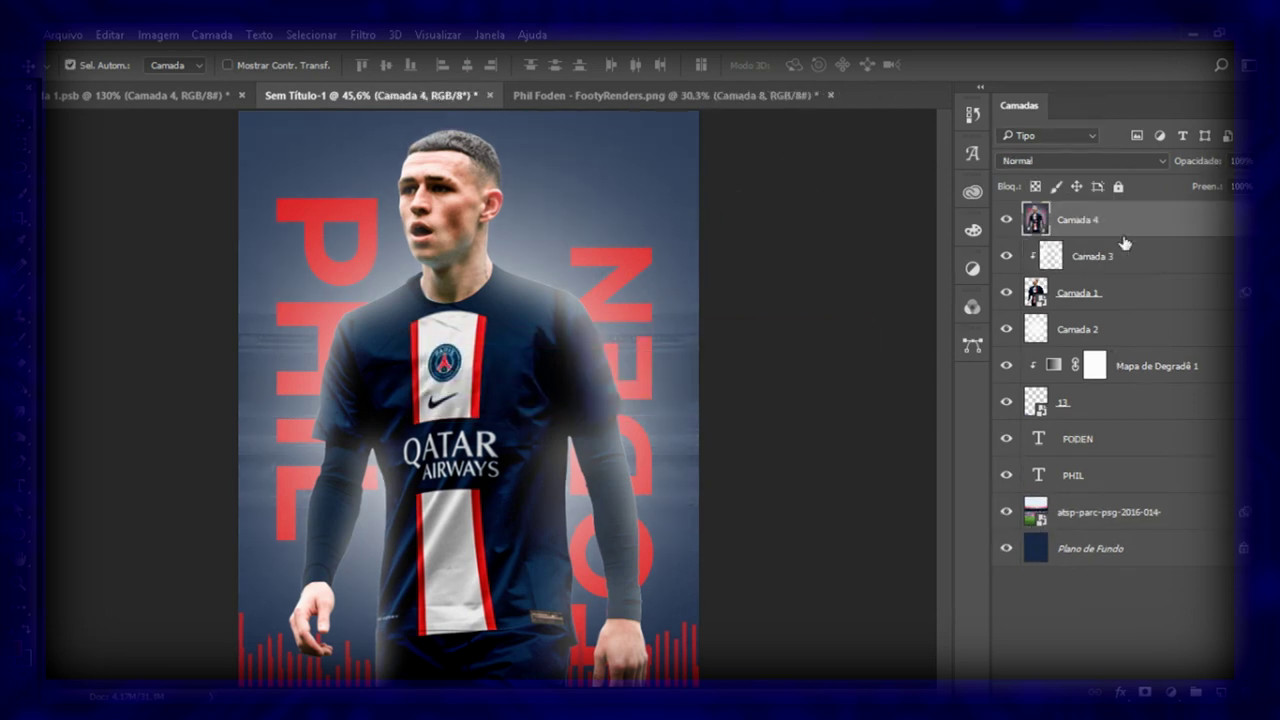
# Remove the stamped layer and add a white #ffffff copy of the FODEN text
pyautogui.press('Delete')
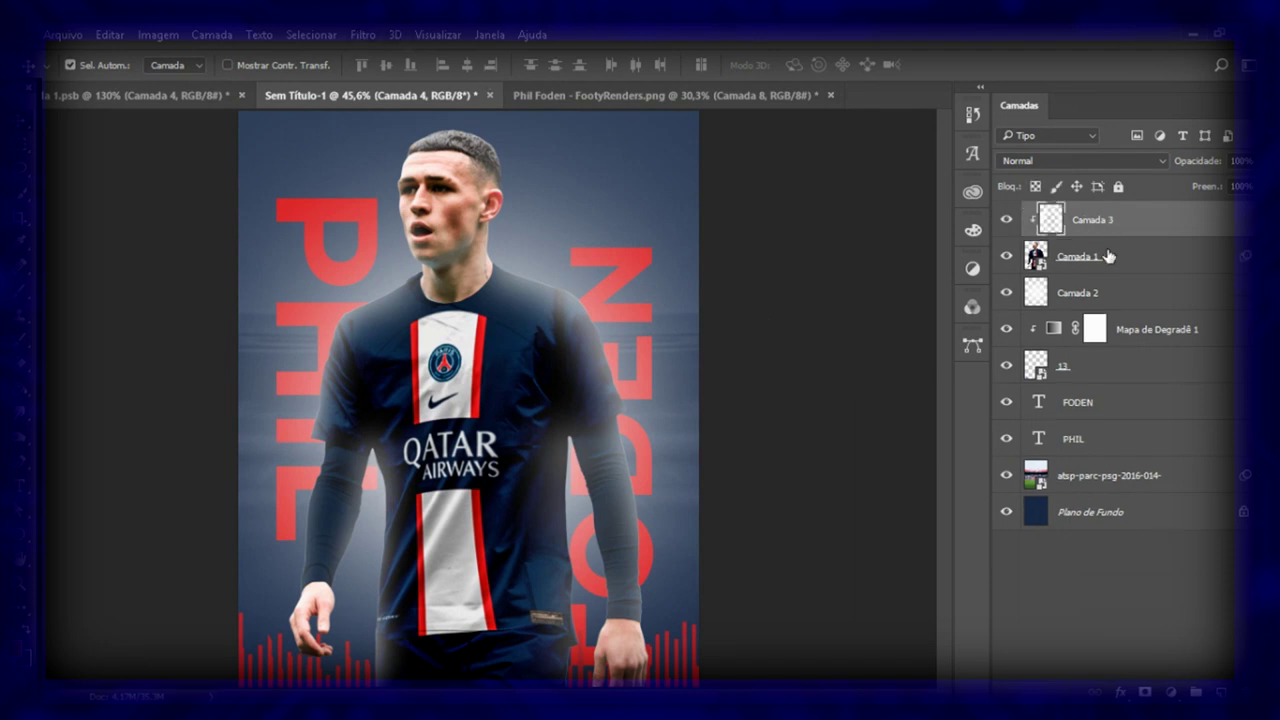
pyautogui.click(637, 253)
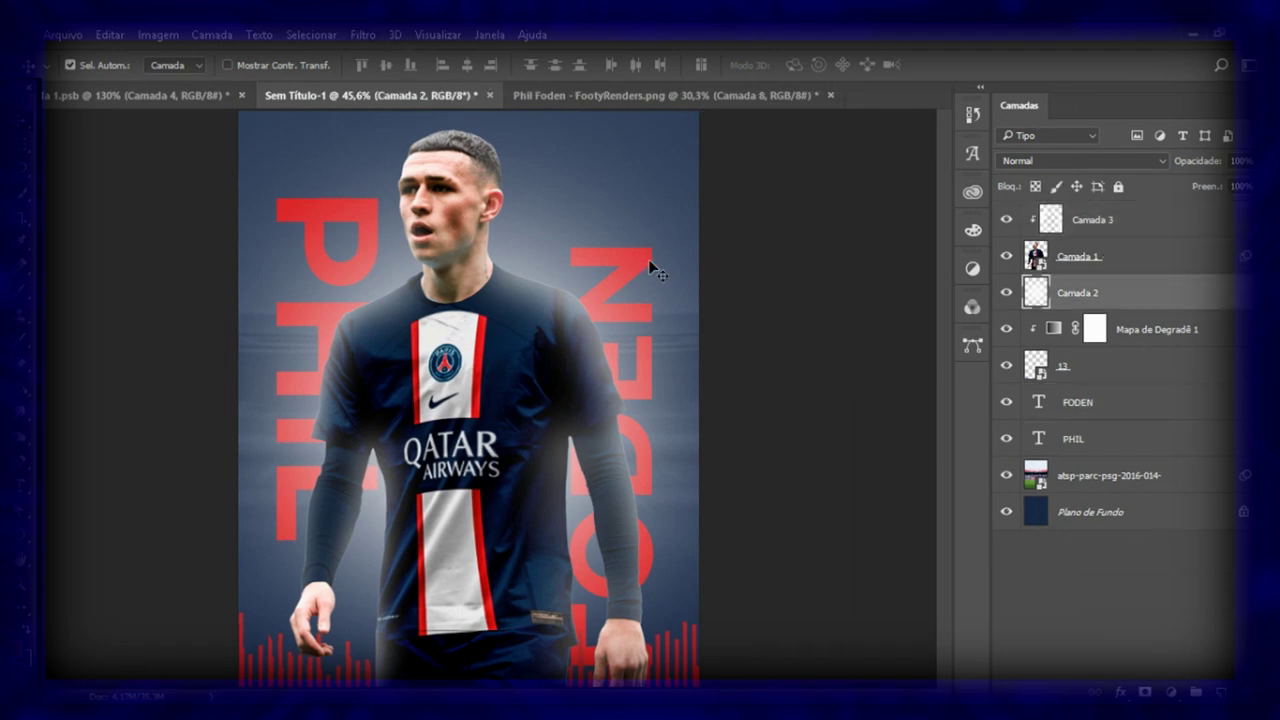
pyautogui.click(1139, 418)
pyautogui.hotkey('ctrl', 'j')
pyautogui.press('t')
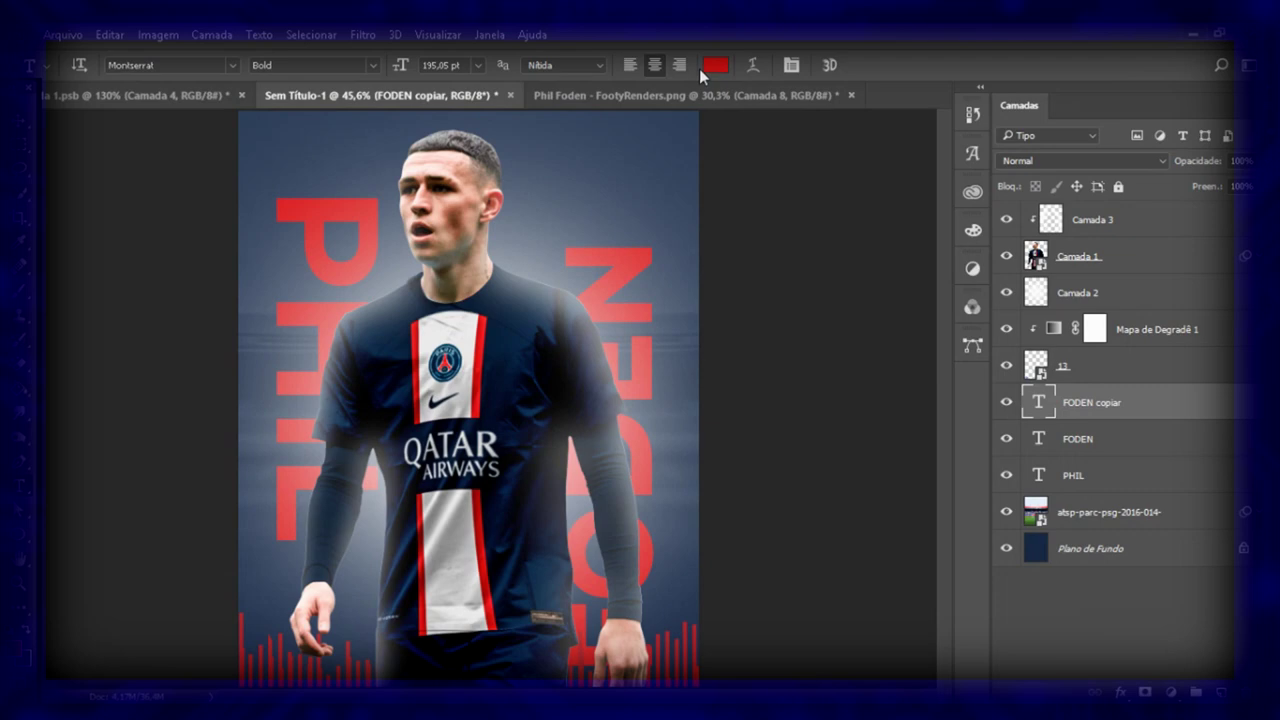
pyautogui.click(712, 64)
pyautogui.write('ffffff')
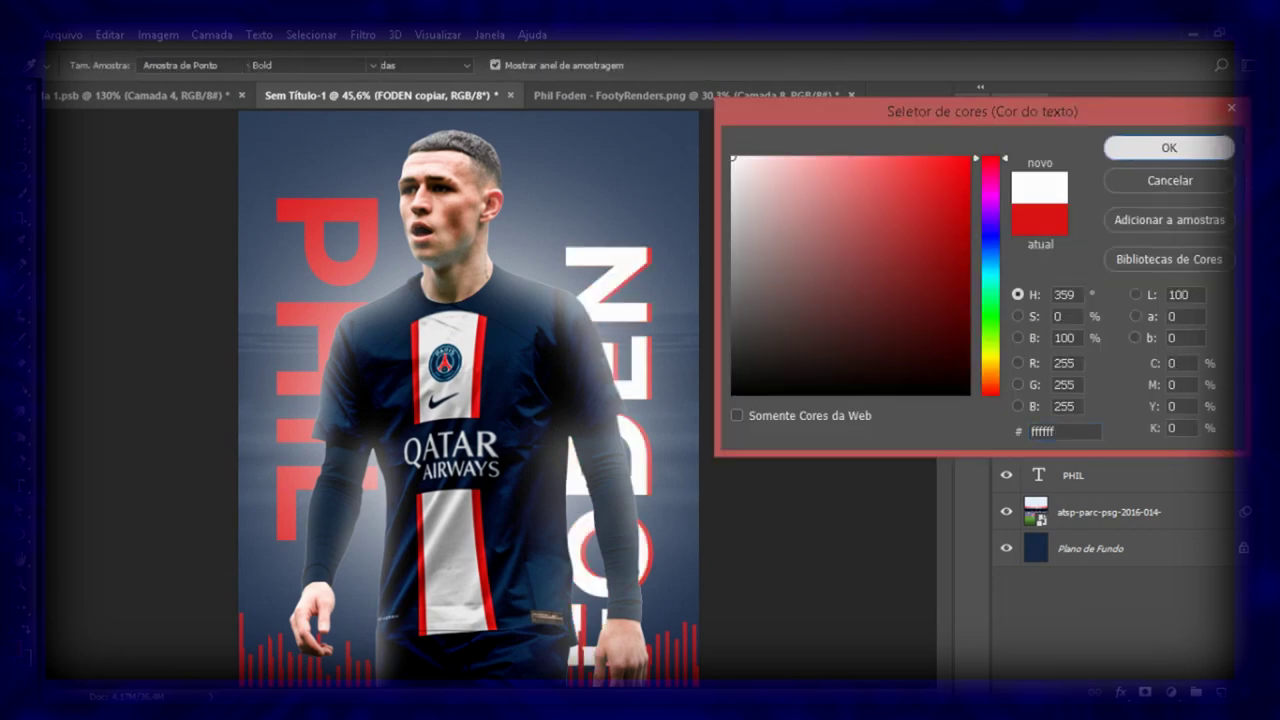
pyautogui.click(1113, 145)
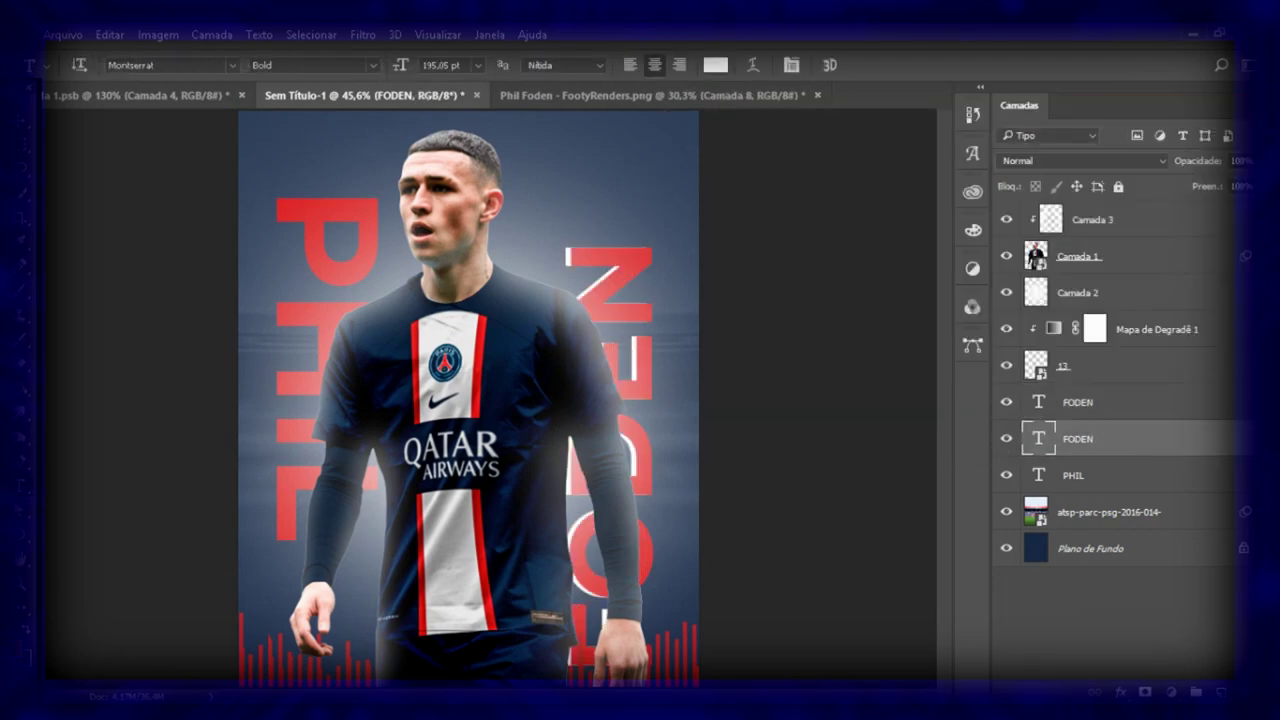
pyautogui.press('v')
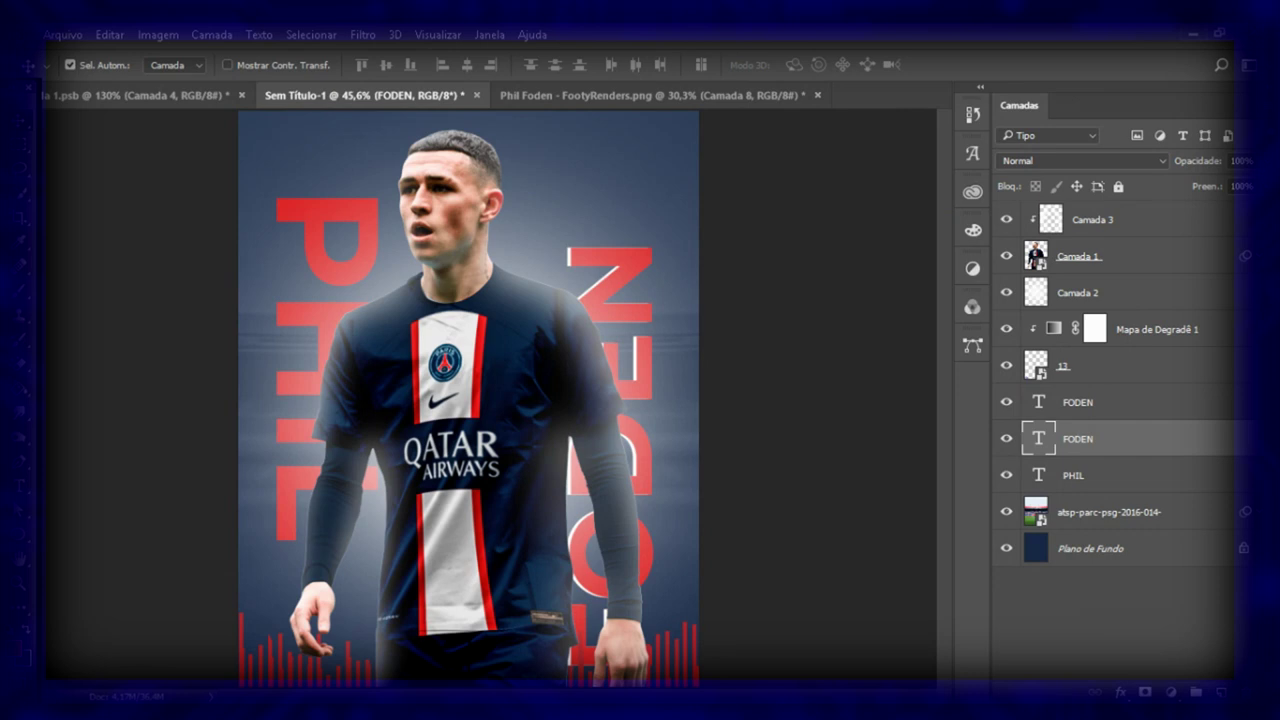
# Add a white #ffffff PHIL copy below the original and stamp visible layers on top
pyautogui.click(1132, 479)
pyautogui.hotkey('ctrl', 'j')
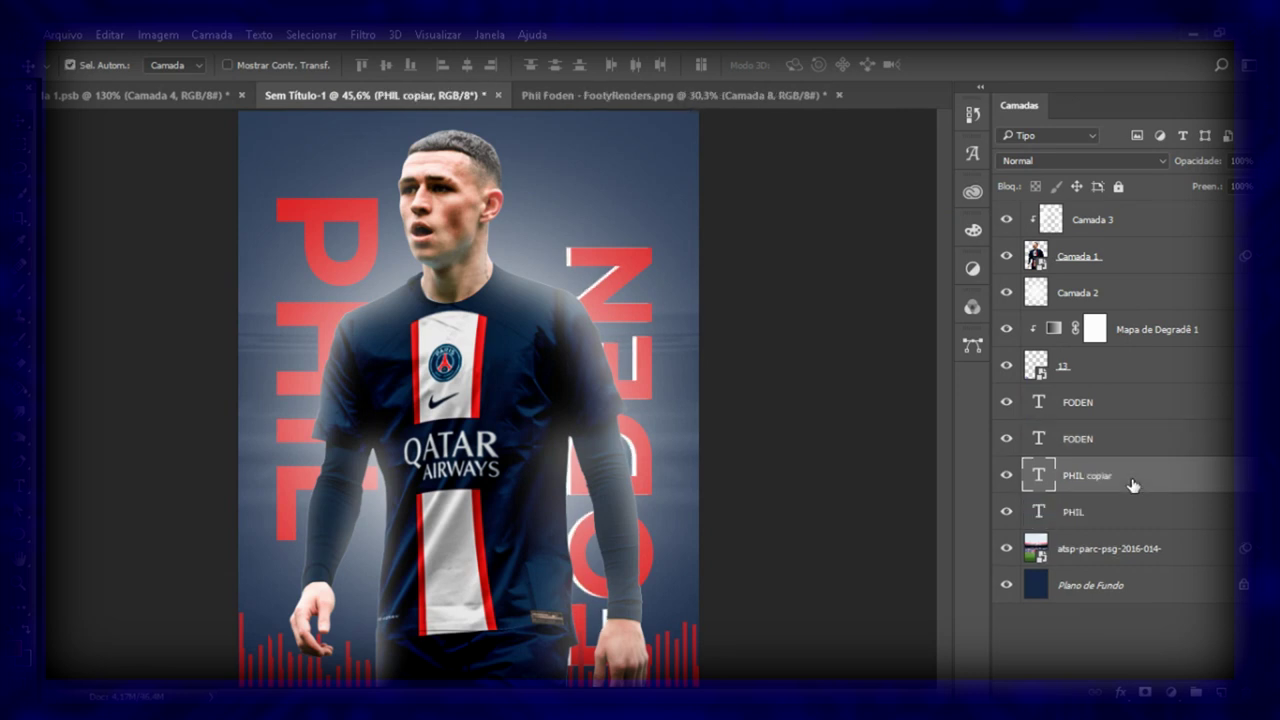
pyautogui.moveTo(1132, 485); pyautogui.dragTo(1117, 522)
pyautogui.press('t')
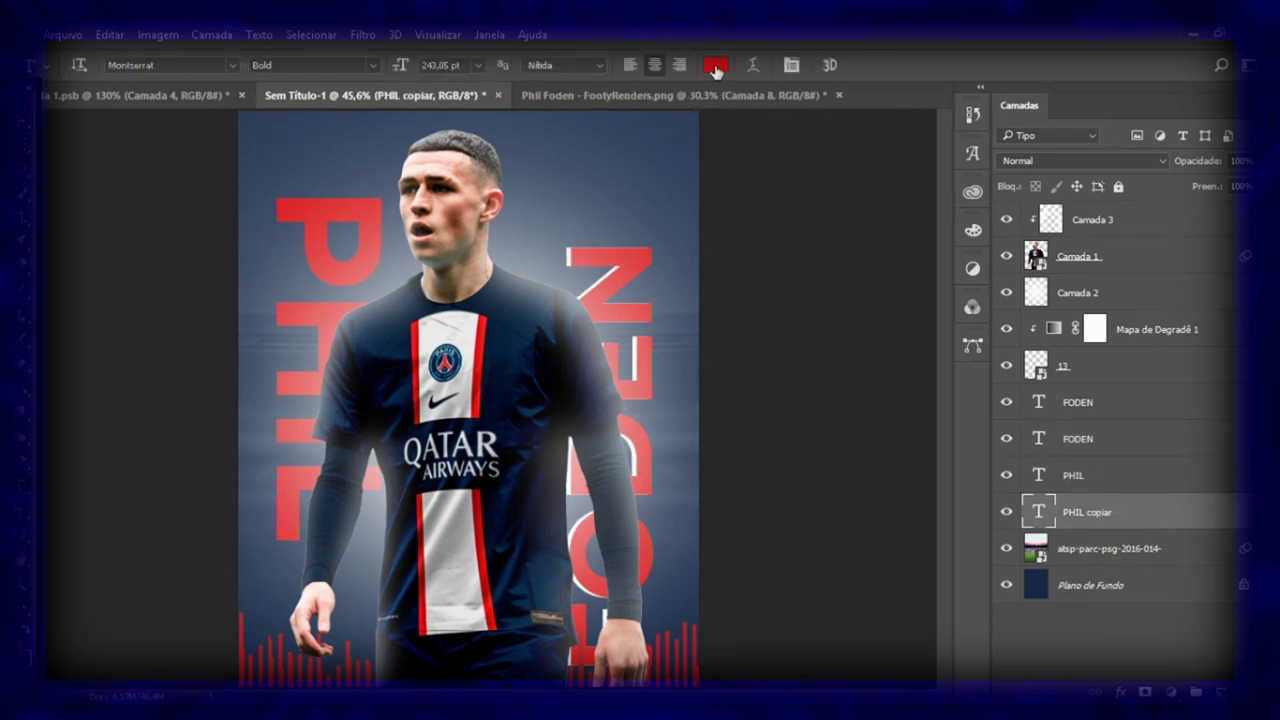
pyautogui.click(715, 64)
pyautogui.write('ffffff')
pyautogui.click(1194, 143)
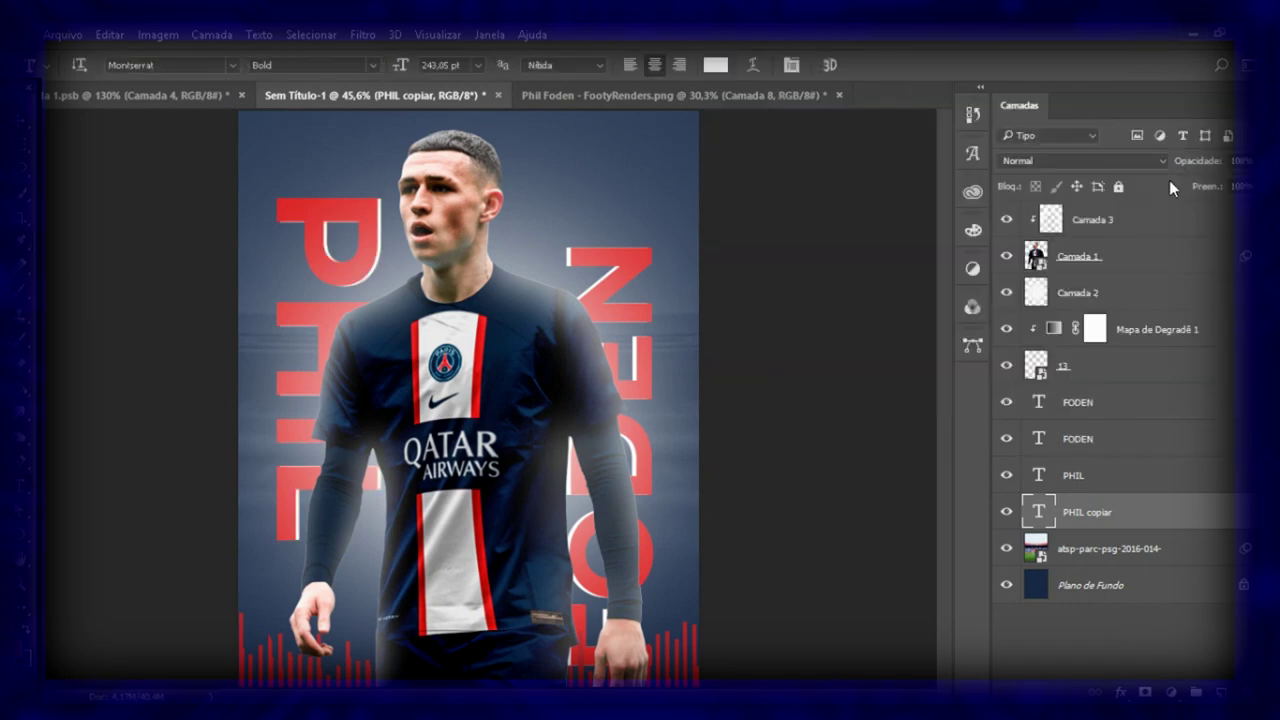
pyautogui.click(1224, 218)
pyautogui.hotkey('ctrl', 'shift', 'alt', 'e')
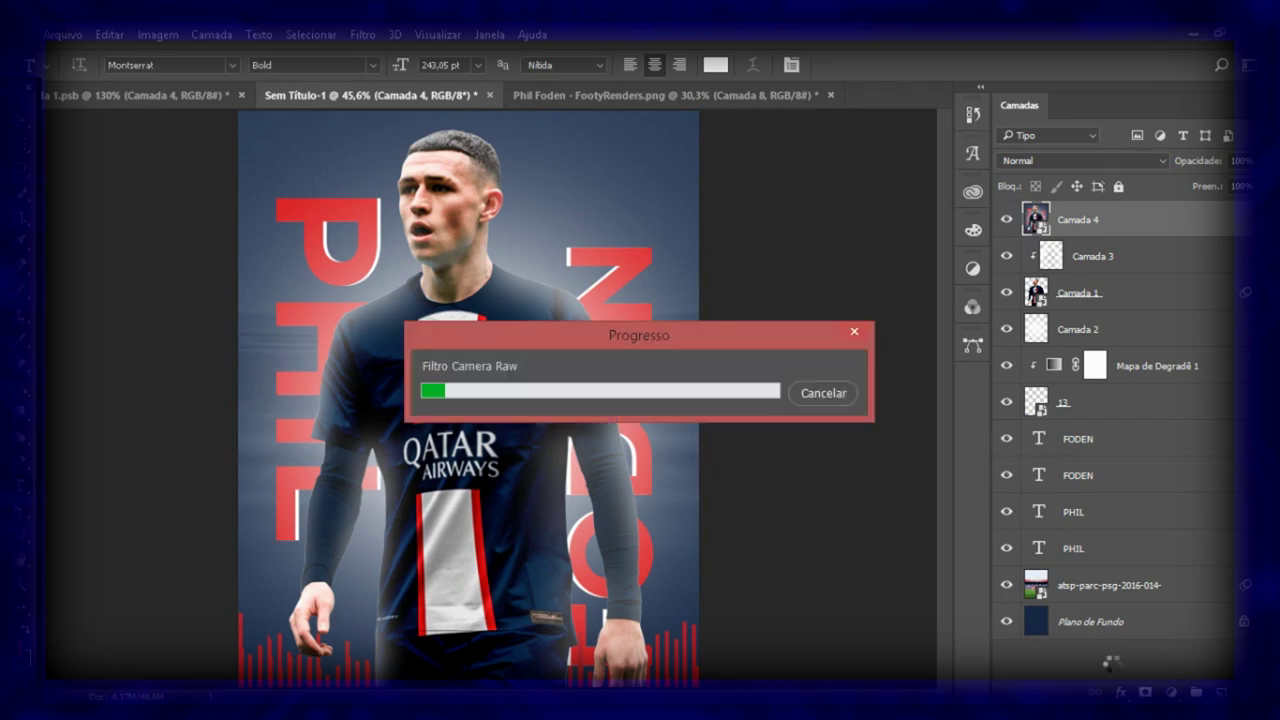
# Grade merged Camada 4 in Camera Raw for richer contrast and darker, vignetted edges
pyautogui.hotkey('ctrl', 'z')
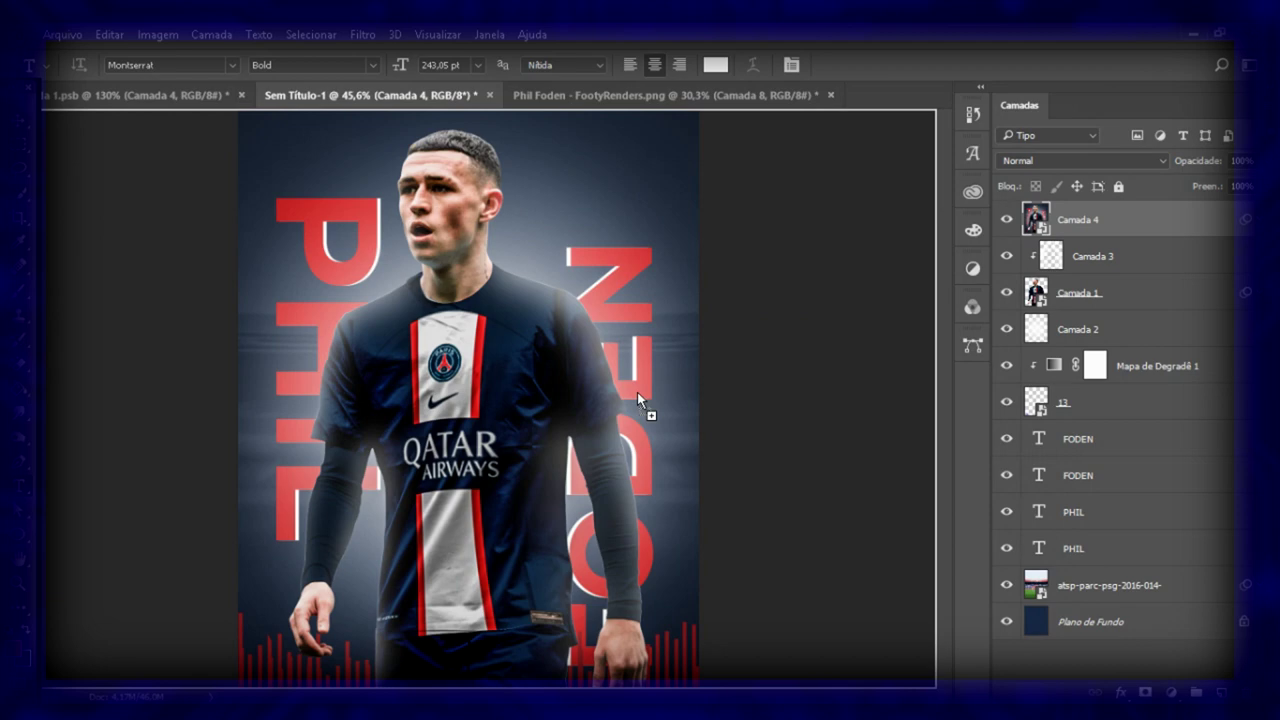
# Shrink the placed R logo and position it near the top of the poster
pyautogui.moveTo(745, 272)
pyautogui.mouseDown()
pyautogui.moveTo(690, 222)
pyautogui.moveTo(668, 165)
pyautogui.mouseUp()
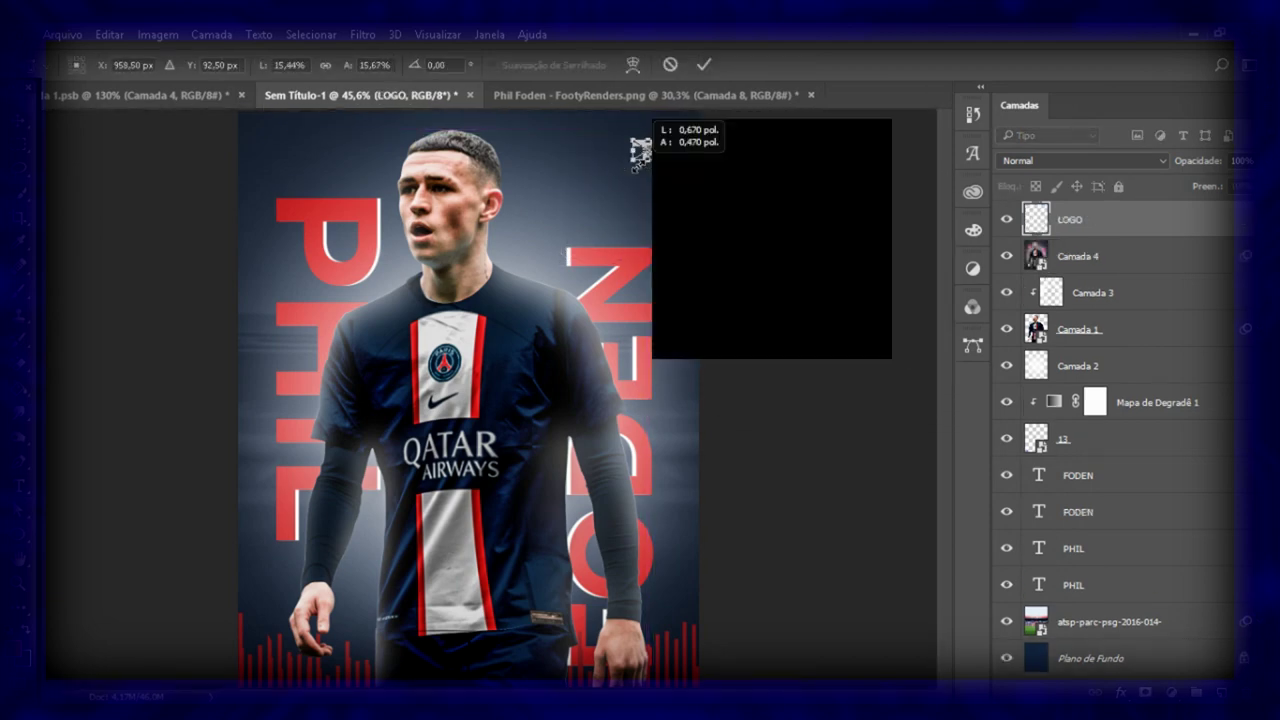
pyautogui.press('Return')
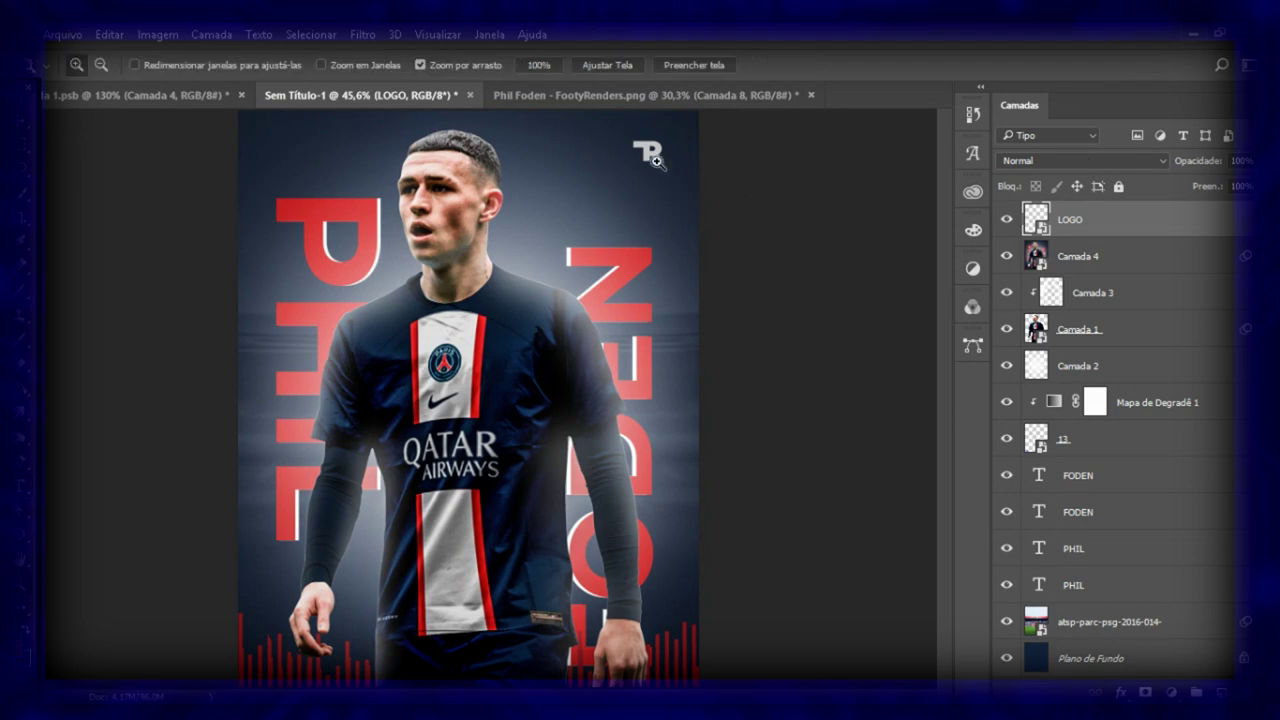
pyautogui.moveTo(660, 112); pyautogui.dragTo(743, 208)
# Type ROMANCINI in capitals and centre it beneath the R logo
pyautogui.click(547, 361)
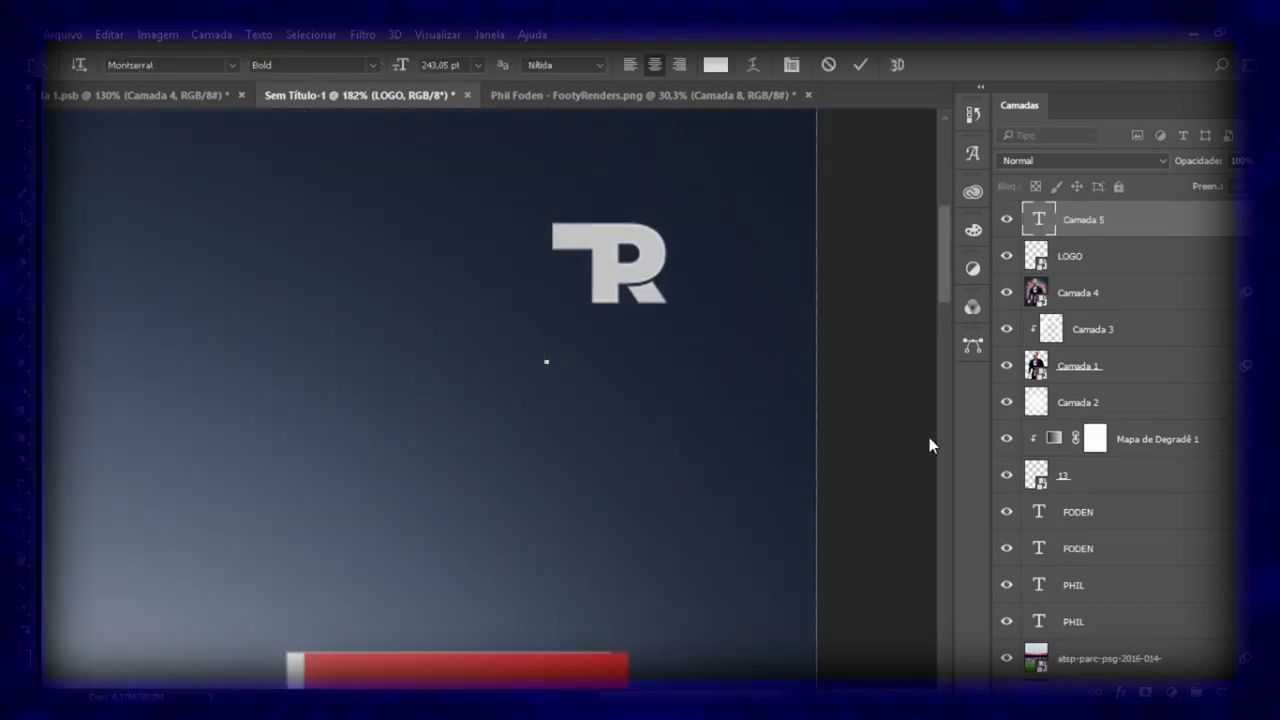
pyautogui.write('R')
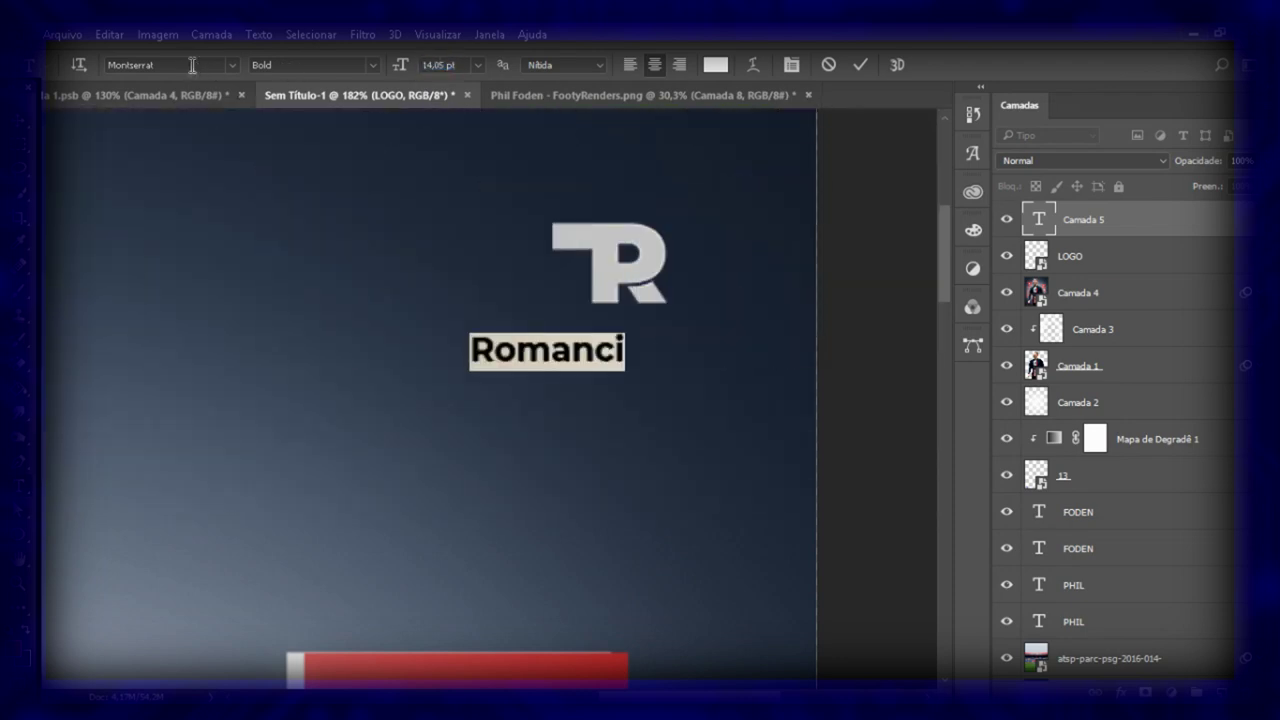
pyautogui.press('End')
pyautogui.write('ni')
pyautogui.hotkey('ctrl', 'shift', 'k')
pyautogui.click(860, 64)
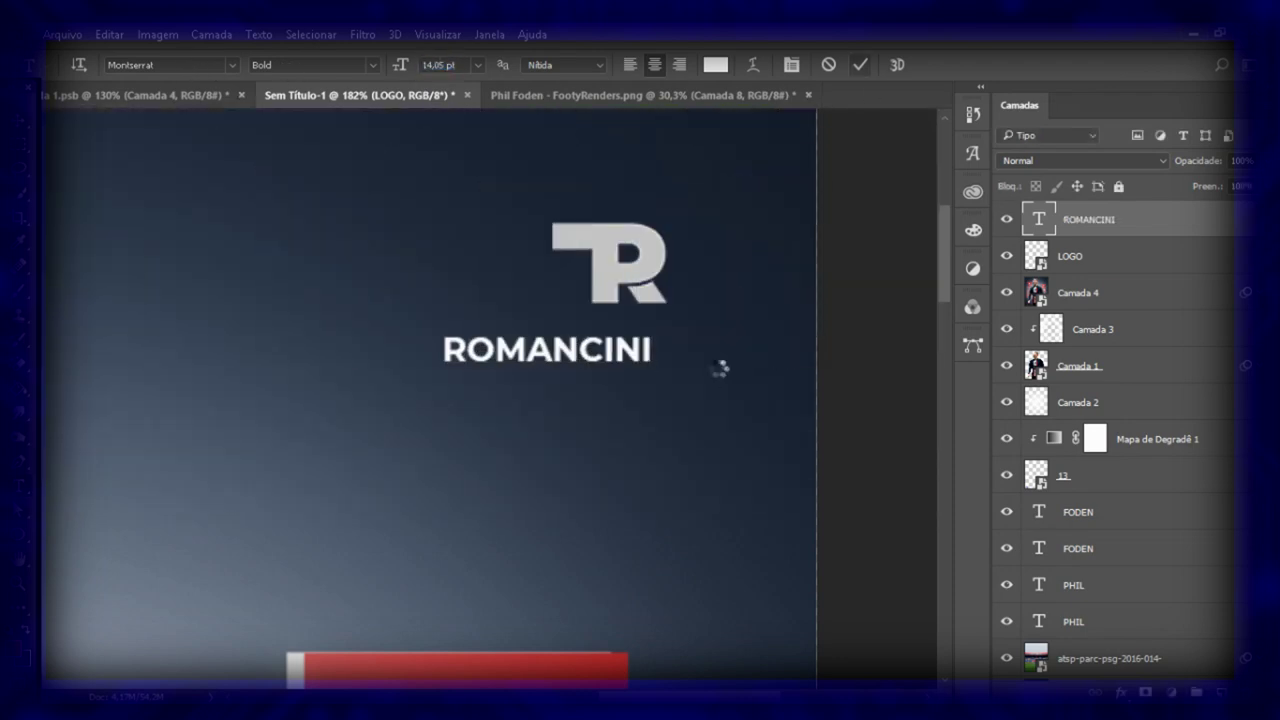
pyautogui.press('v')
pyautogui.moveTo(590, 350); pyautogui.dragTo(657, 338)
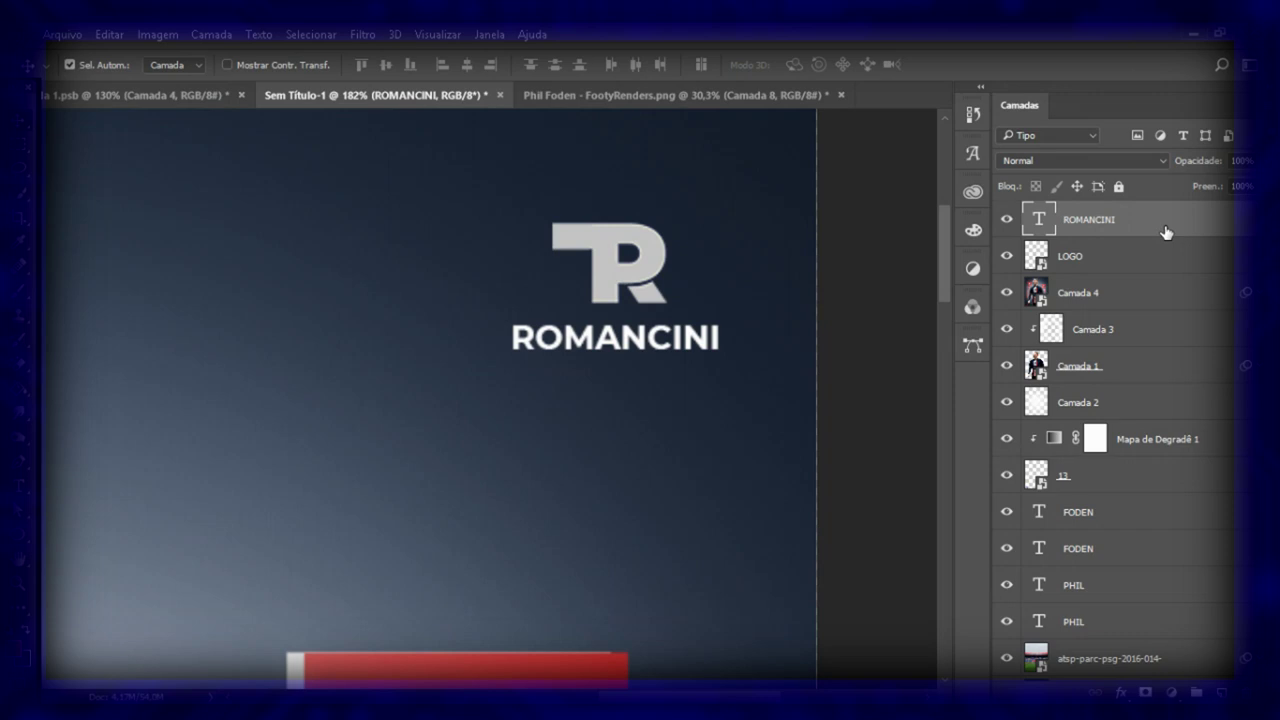
# Turn the logo white with lightness +100, merge it with ROMANCINI, and blend with Sobrepor
pyautogui.click(1140, 258)
pyautogui.hotkey('ctrl', 'u')
pyautogui.moveTo(802, 343); pyautogui.dragTo(831, 342)
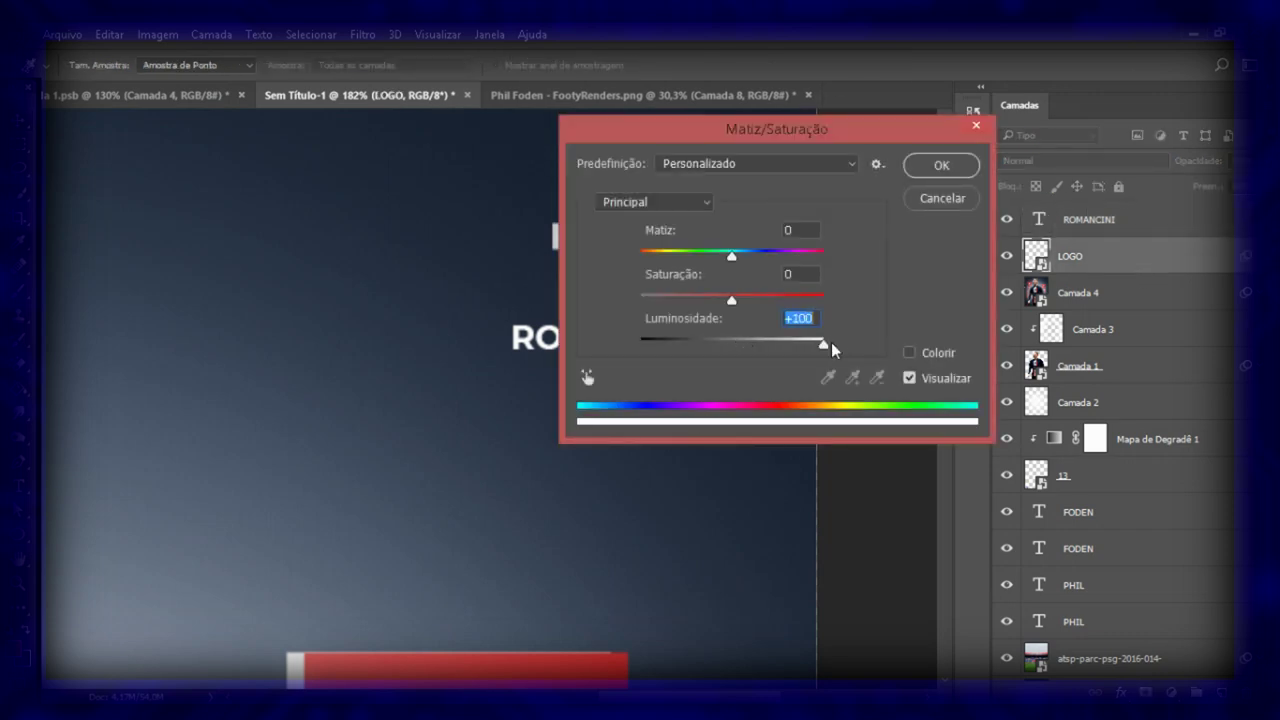
pyautogui.press('Return')
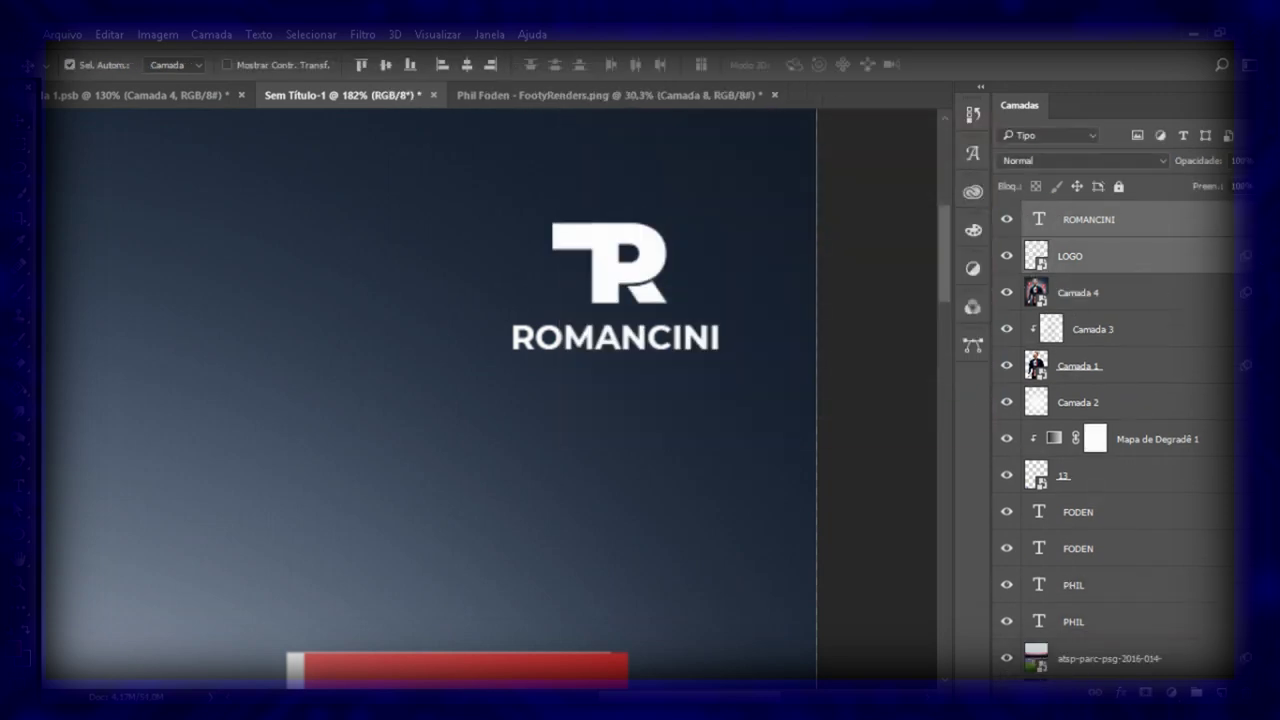
pyautogui.hotkey('ctrl', 'e')
pyautogui.click(1078, 160)
pyautogui.press('Down')
pyautogui.press('Down')
pyautogui.press('Down')
pyautogui.press('Down')
pyautogui.press('Down')
pyautogui.press('Down')
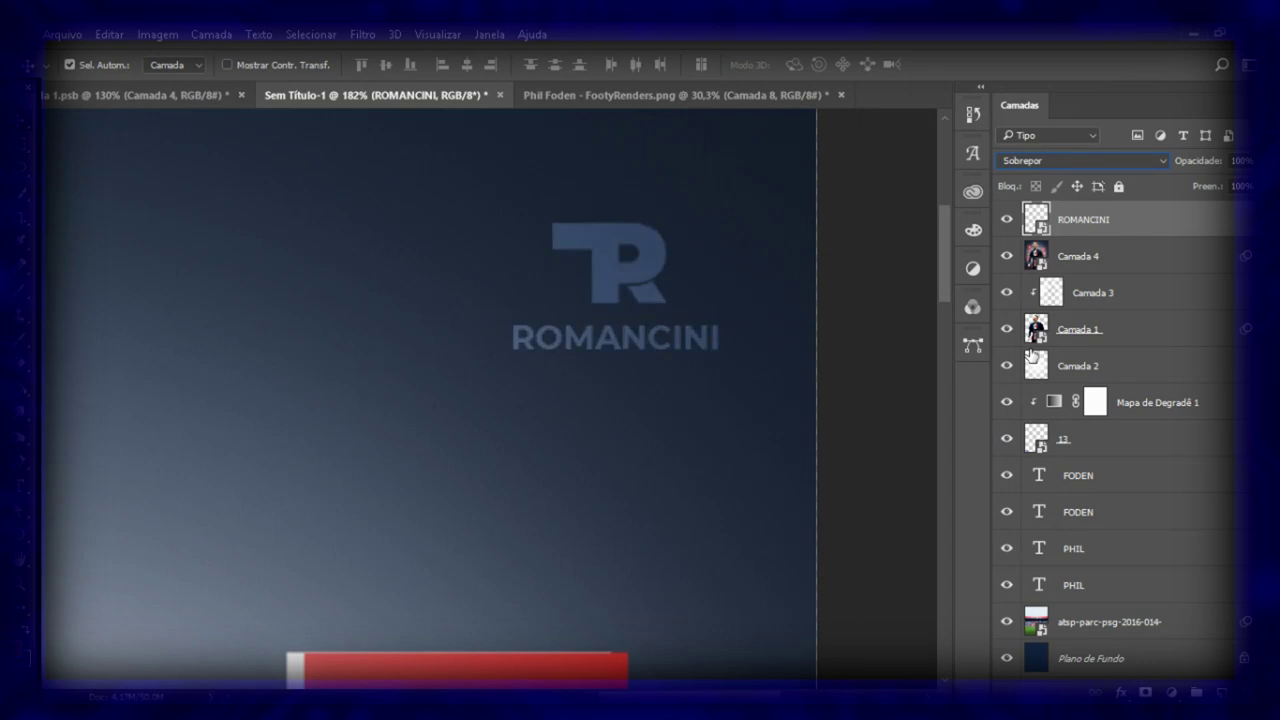
pyautogui.press('z')
pyautogui.hotkey('ctrl', '0')
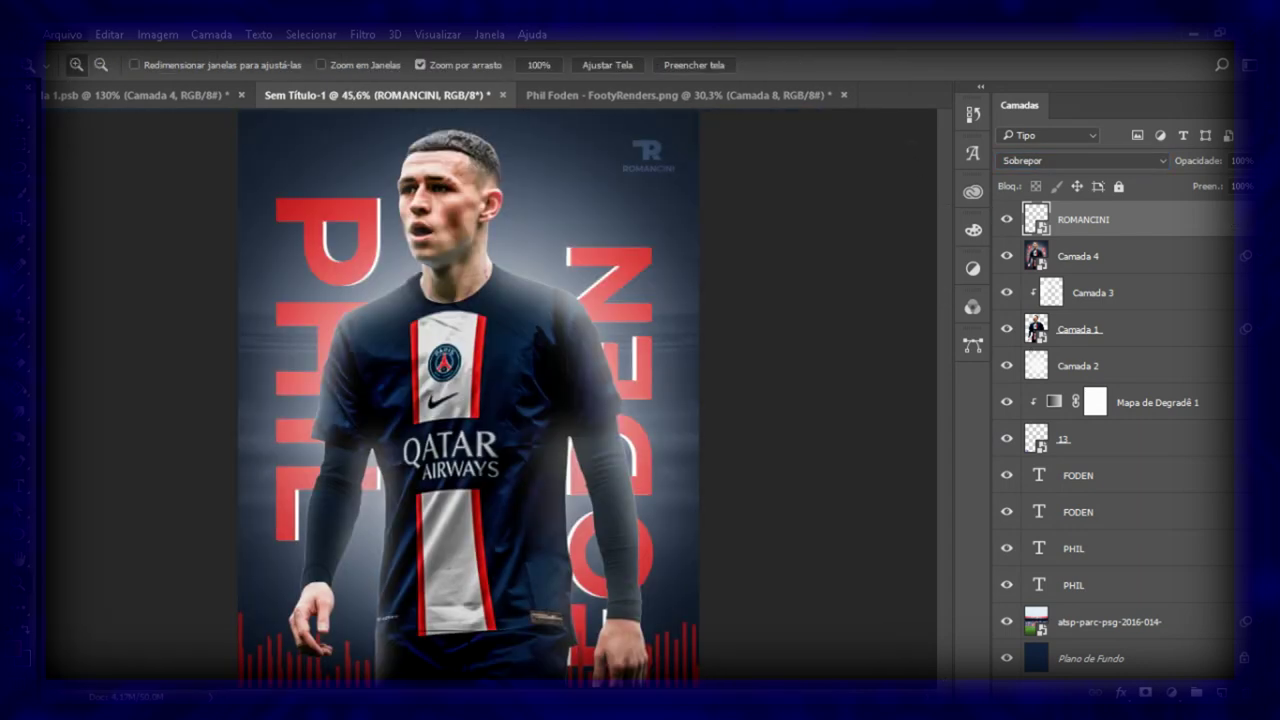